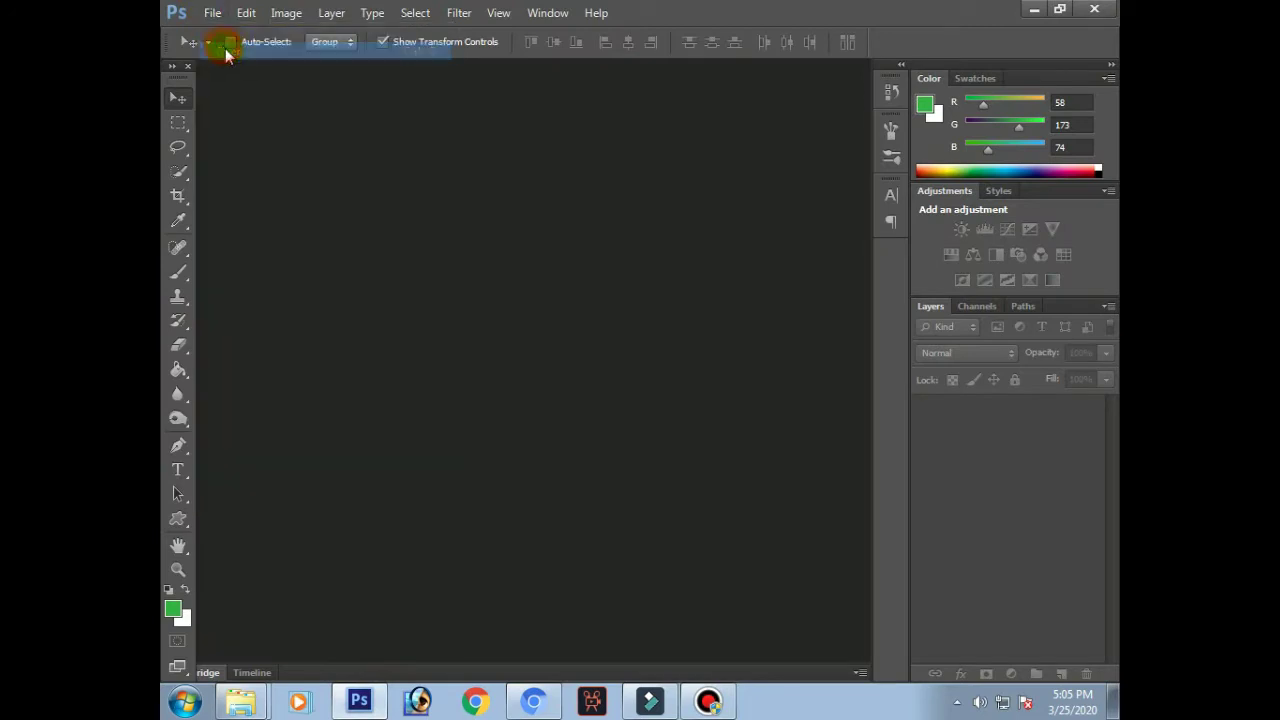
- Open the photo AD1A6092.JPG from New folder (2) and fit it to the window
{"action": "double_click", "coordinate": [500, 487]}
{"action": "left_click", "coordinate": [861, 344]}
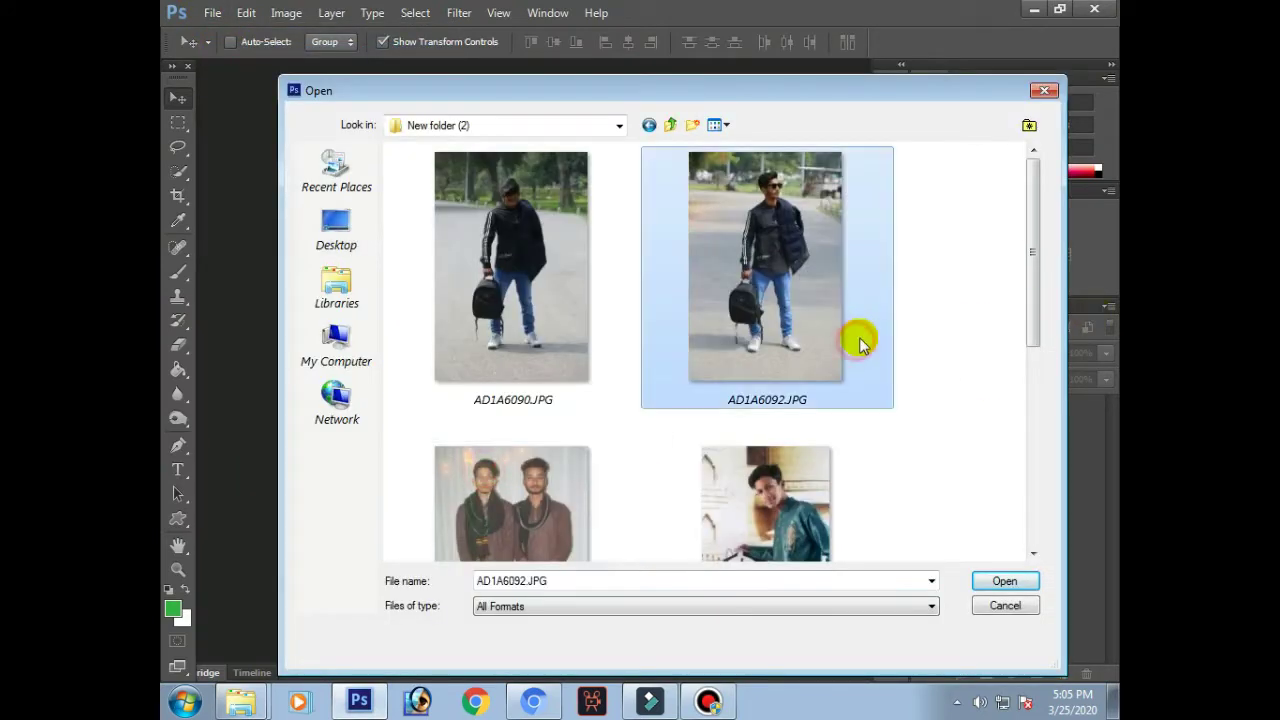
{"action": "double_click", "coordinate": [789, 285]}
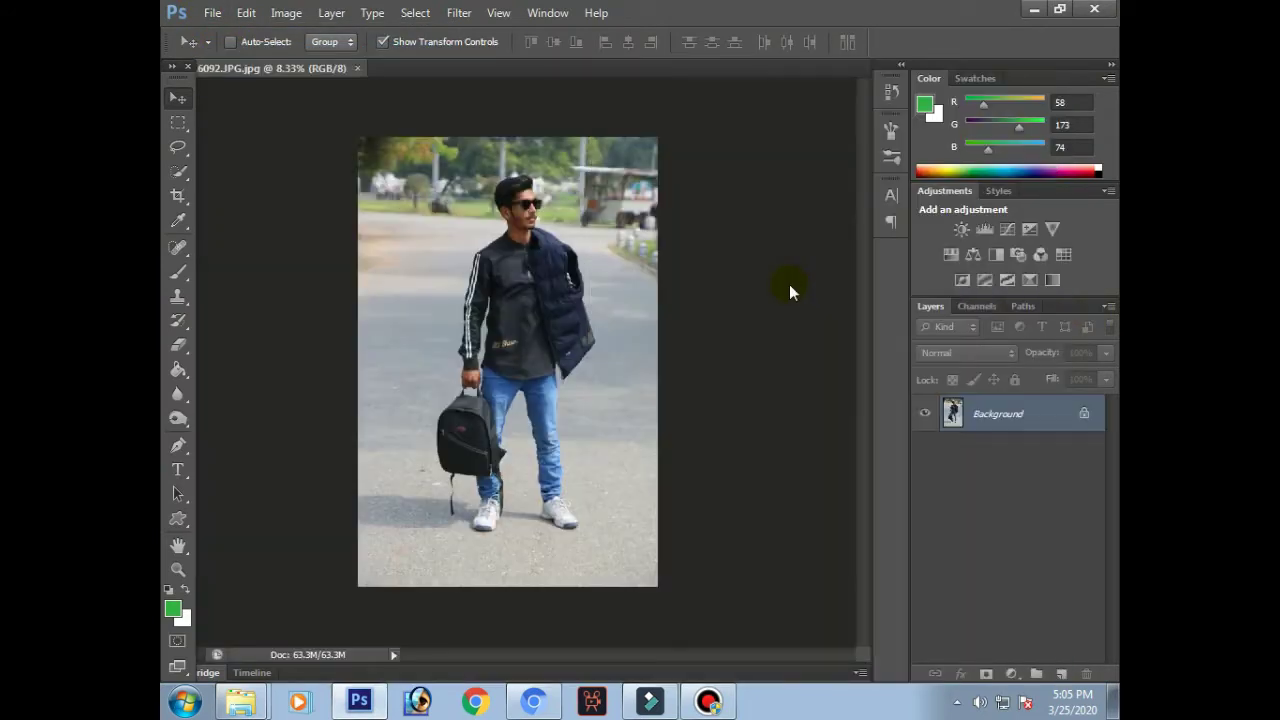
{"action": "key", "text": "ctrl+0"}
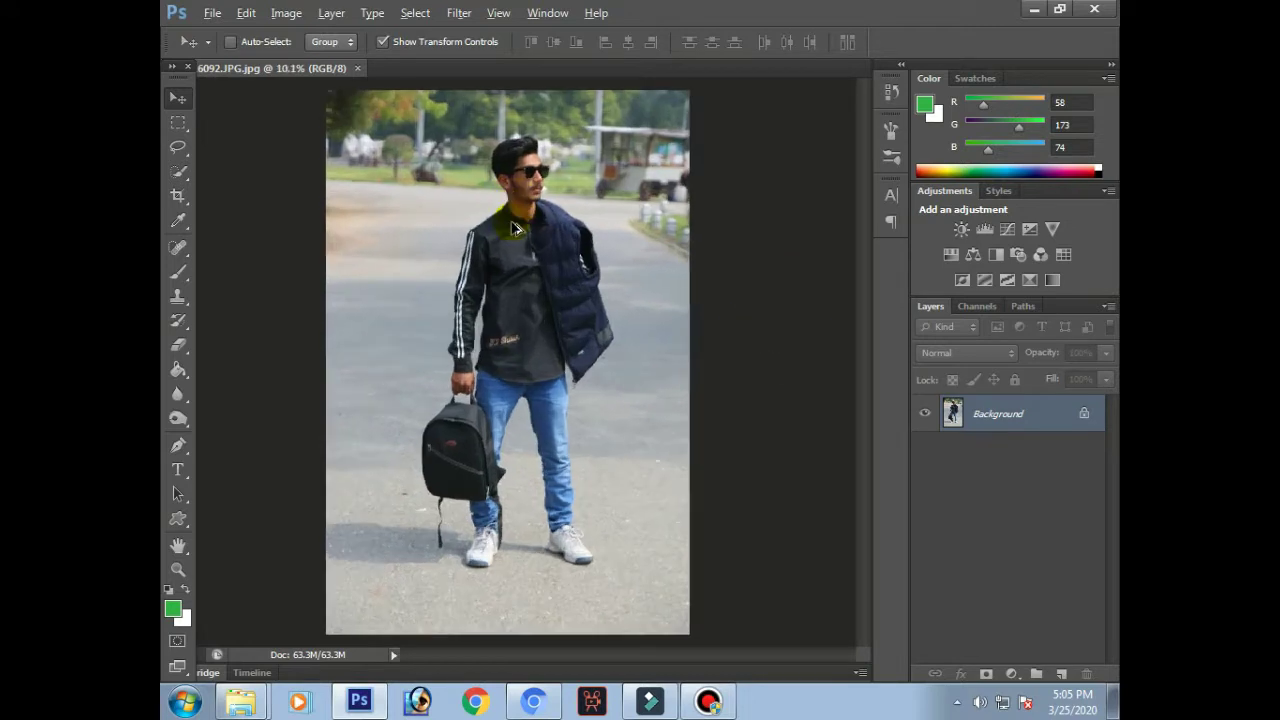
- Crop a thin strip off all four edges of the photo with the Crop tool
{"action": "key", "text": "ctrl+minus"}
{"action": "left_click", "coordinate": [178, 195]}
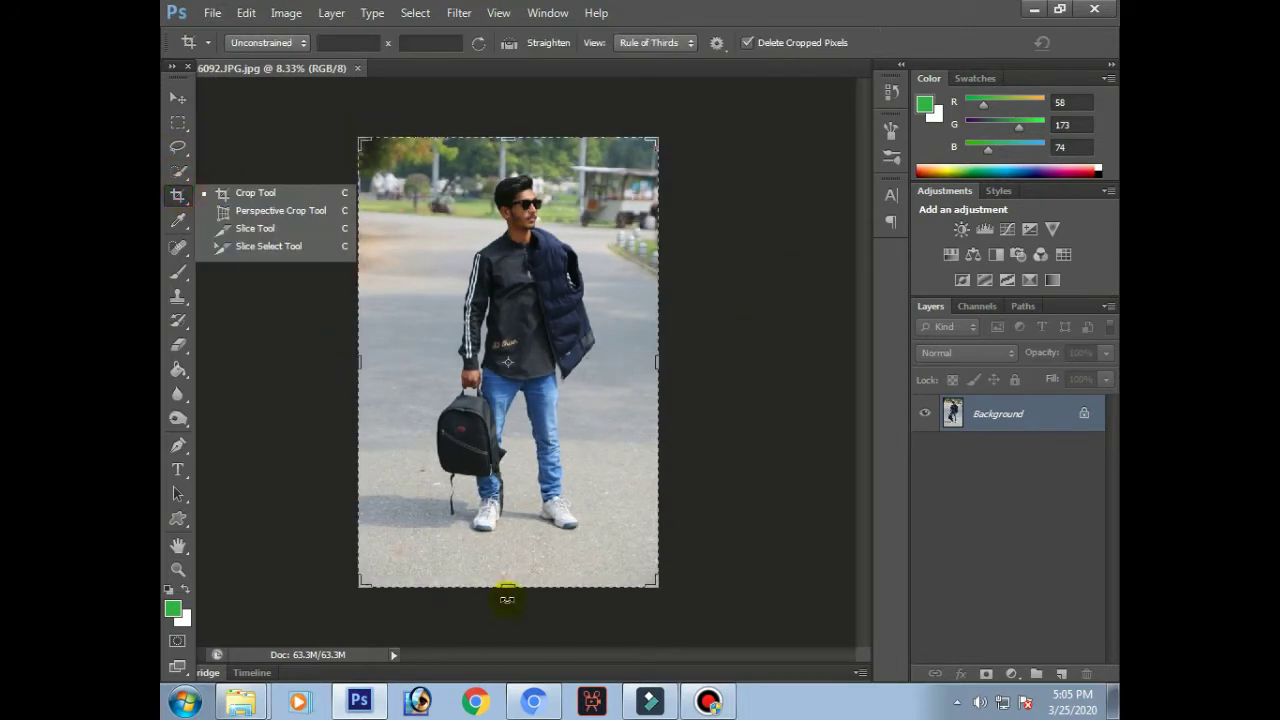
{"action": "left_click_drag", "start_coordinate": [508, 590], "coordinate": [514, 577]}
{"action": "left_click_drag", "start_coordinate": [359, 363], "coordinate": [364, 363]}
{"action": "left_click_drag", "start_coordinate": [652, 353], "coordinate": [648, 355]}
{"action": "left_click", "coordinate": [646, 354]}
{"action": "key", "text": "Return"}
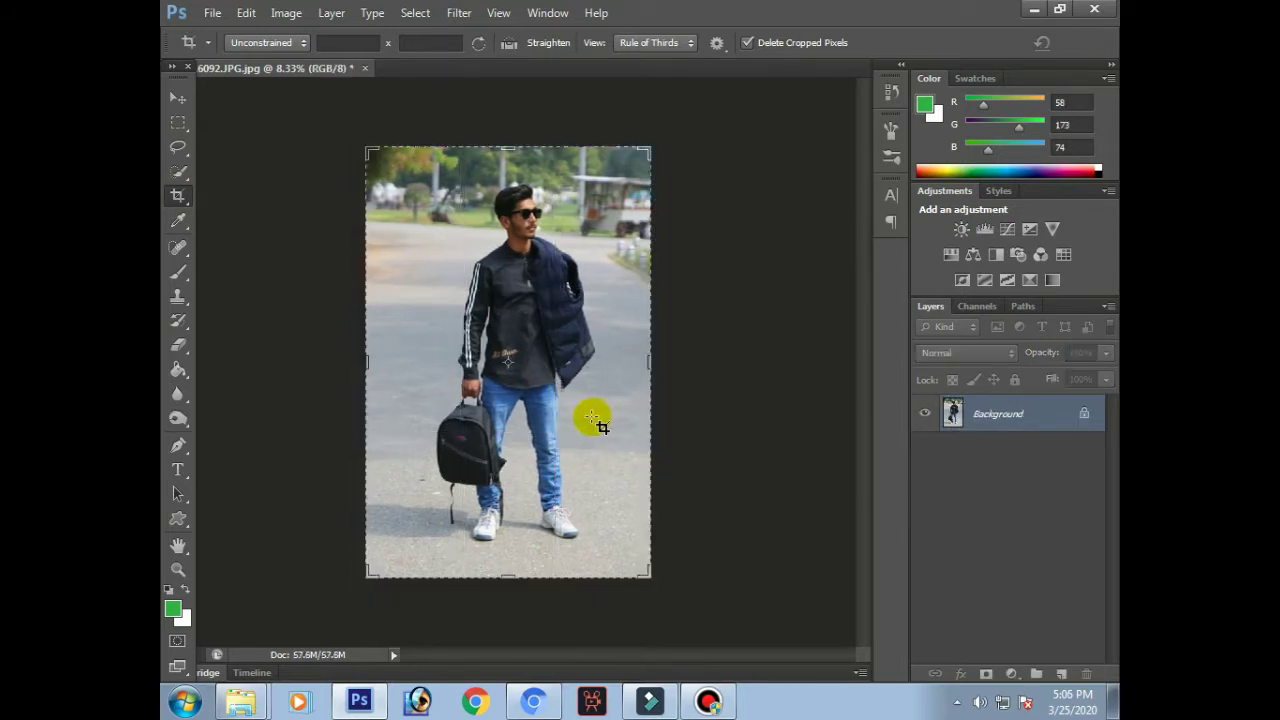
- Apply the Sharpen filter to the photo
{"action": "scroll", "coordinate": [450, 230], "scroll_direction": "up", "scroll_amount": 6}
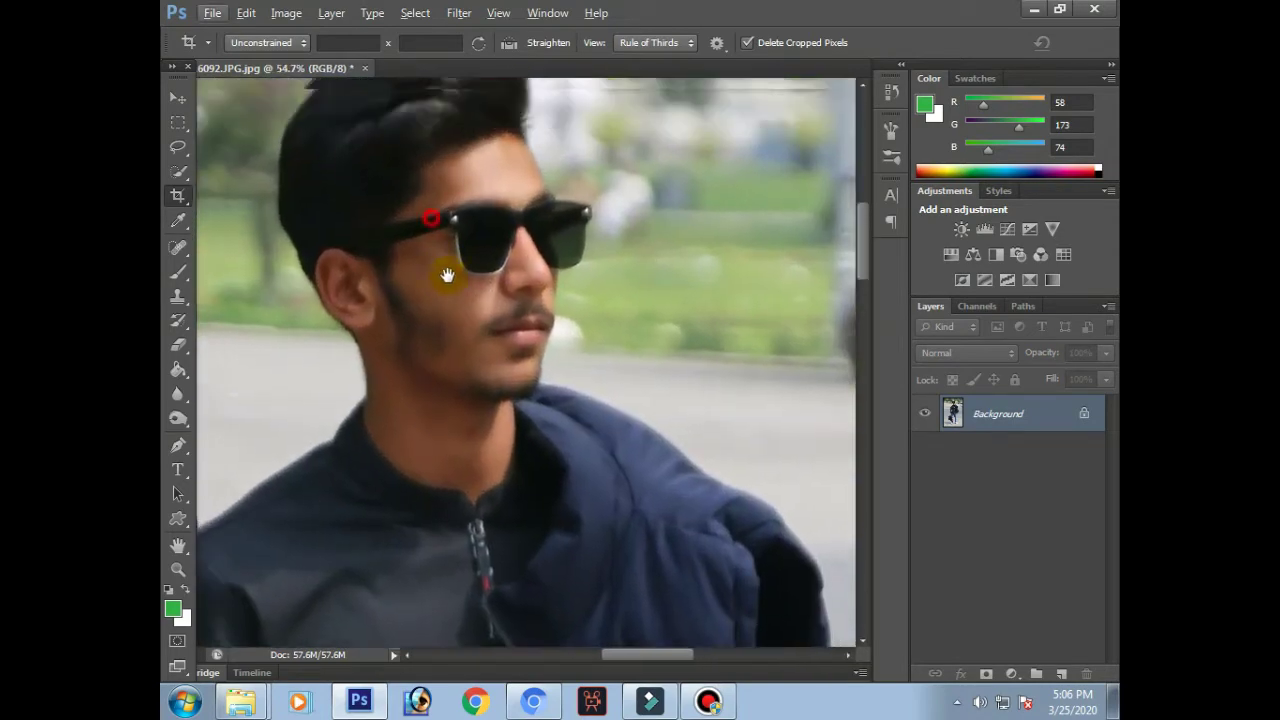
{"action": "left_click", "coordinate": [459, 13]}
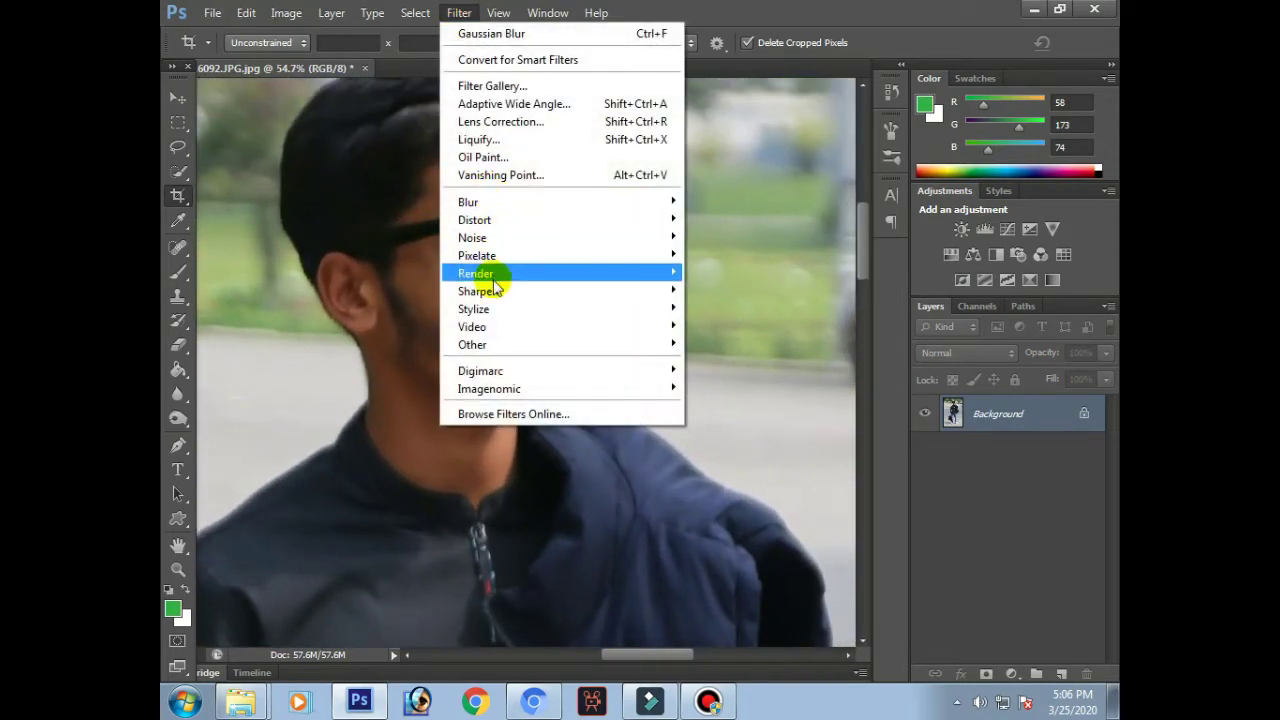
{"action": "mouse_move", "coordinate": [491, 289]}
{"action": "left_click", "coordinate": [699, 288]}
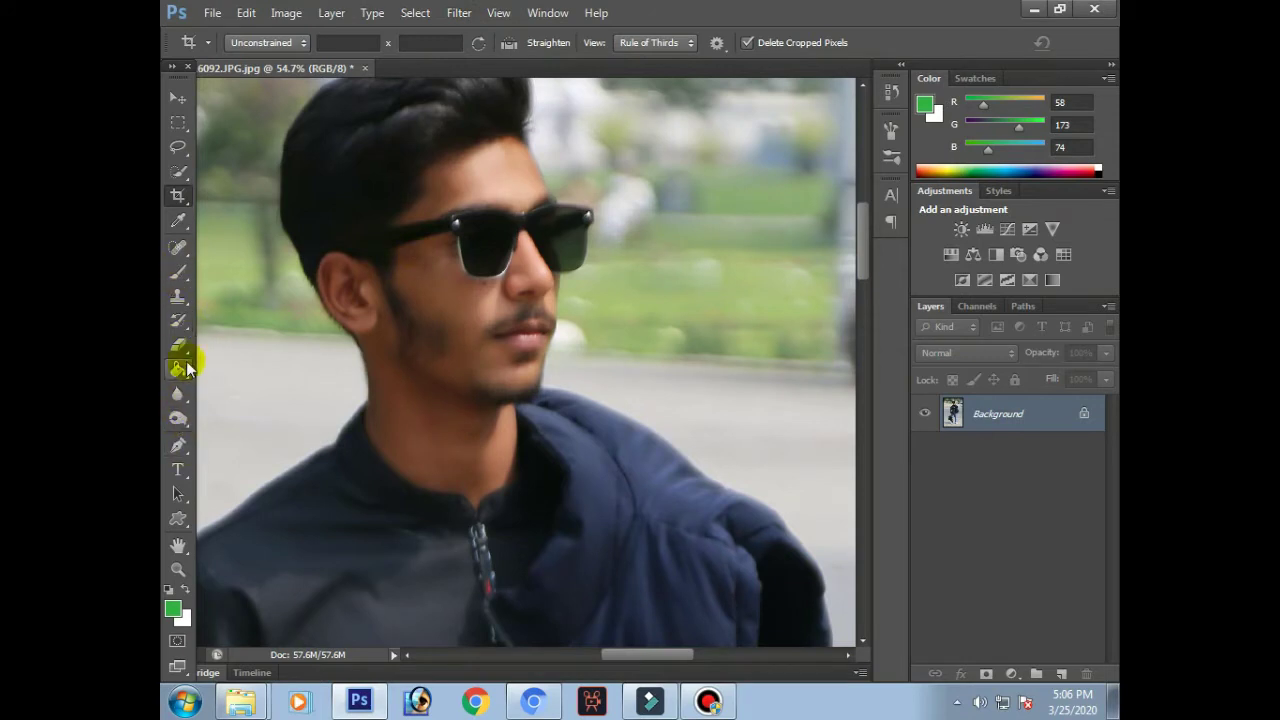
- Brighten the man's face and neck using the Dodge tool with brush size 175, Midtones range and 22% exposure
{"action": "left_click", "coordinate": [180, 422]}
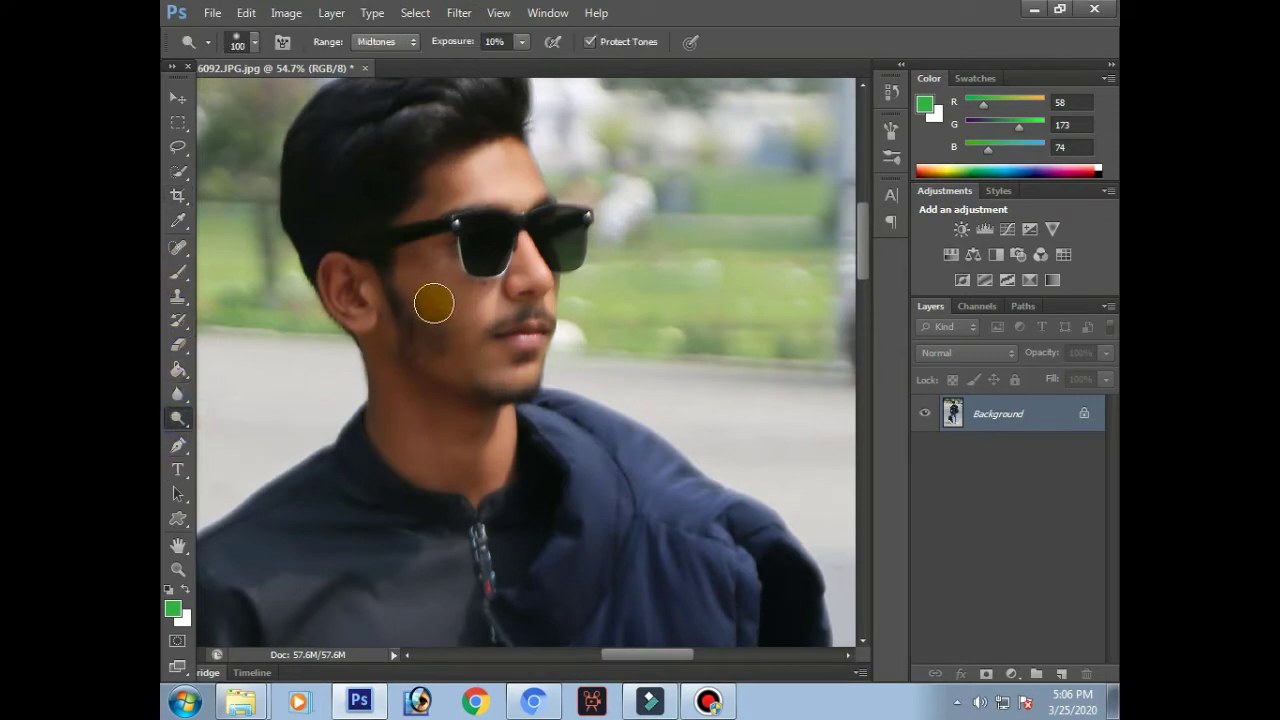
{"action": "key", "text": "bracketright"}
{"action": "key", "text": "bracketright"}
{"action": "key", "text": "bracketright"}
{"action": "left_click_drag", "start_coordinate": [451, 45], "coordinate": [463, 46]}
{"action": "left_click_drag", "start_coordinate": [519, 166], "coordinate": [426, 217]}
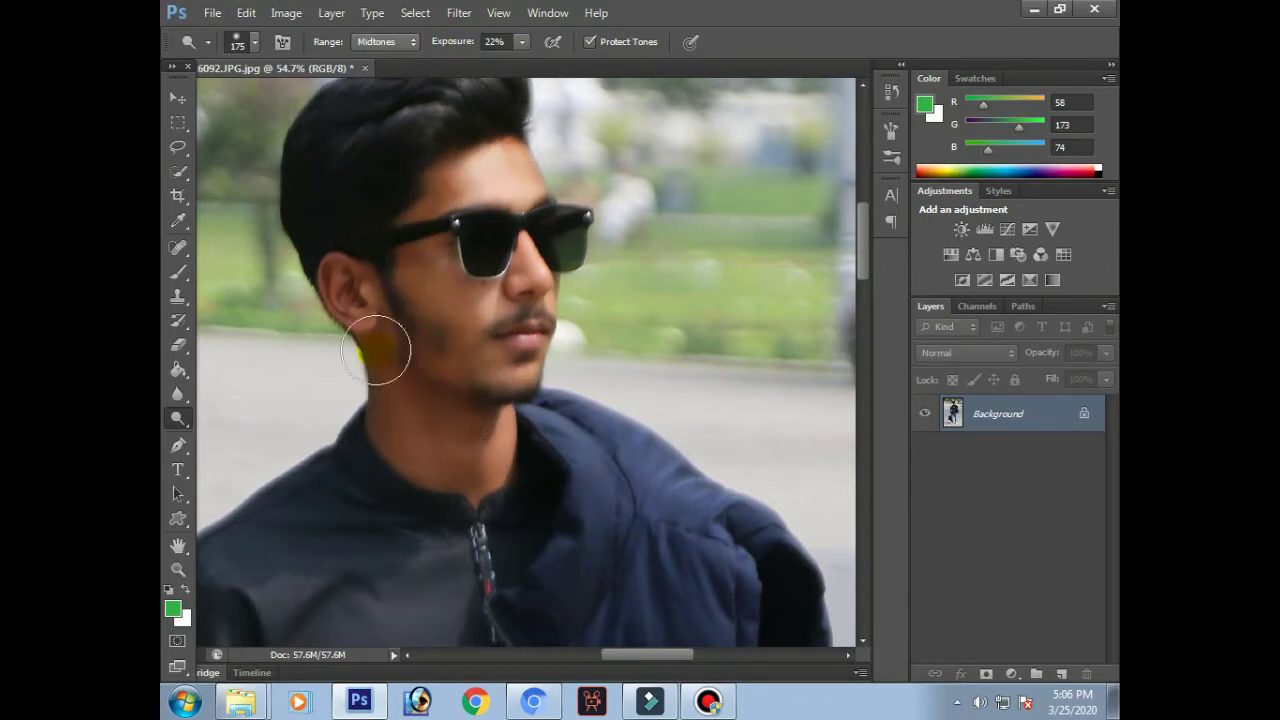
{"action": "left_click_drag", "start_coordinate": [440, 403], "coordinate": [491, 420]}
{"action": "key", "text": "space"}
{"action": "left_click_drag", "start_coordinate": [538, 372], "coordinate": [541, 427]}
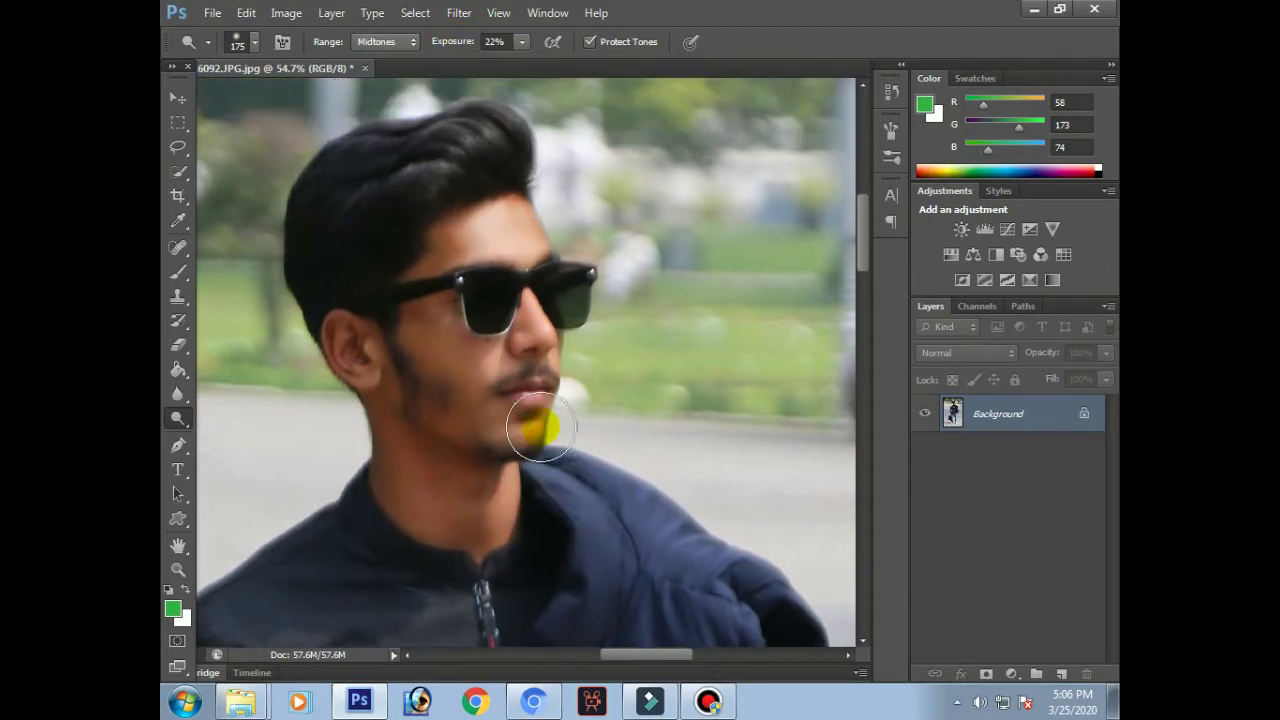
- Sample the forehead skin tone with the Mixer Brush at size 70 and smooth the cheek and the brow above the sunglasses
{"action": "scroll", "coordinate": [541, 427], "scroll_direction": "up", "scroll_amount": 2}
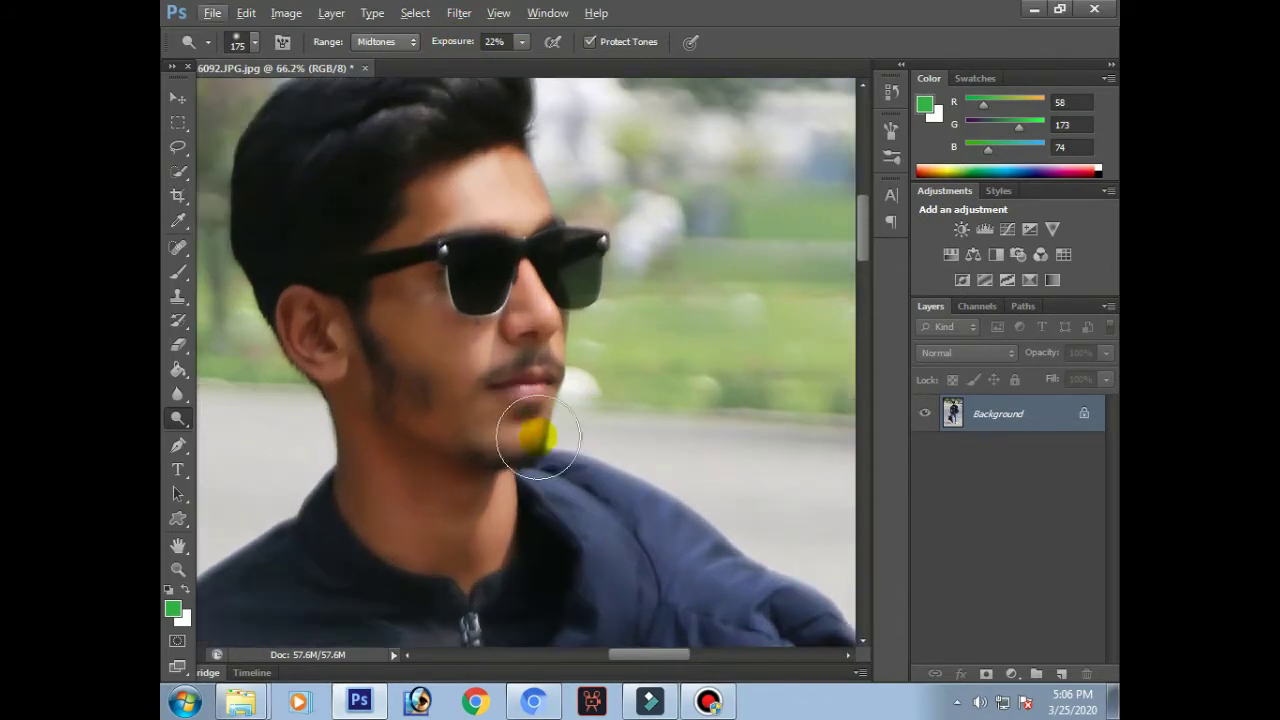
{"action": "left_click", "coordinate": [179, 272]}
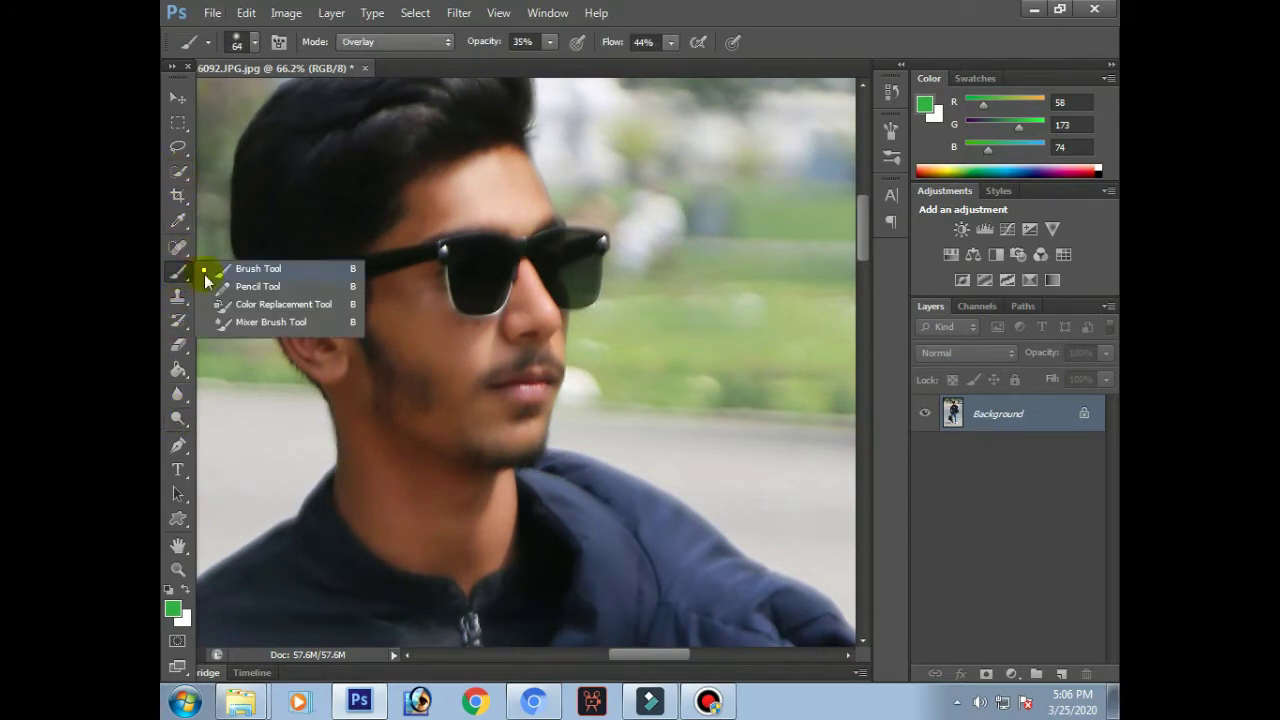
{"action": "left_click", "coordinate": [245, 322]}
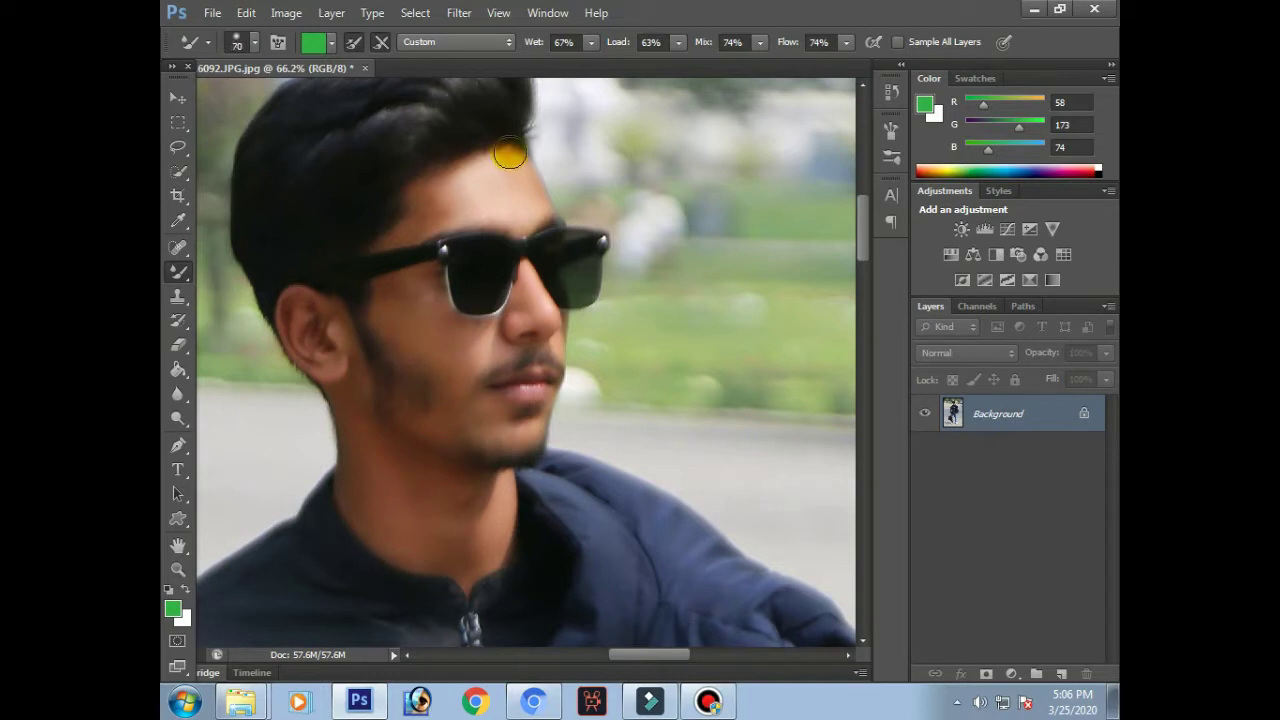
{"action": "left_click", "coordinate": [492, 191], "text": "alt"}
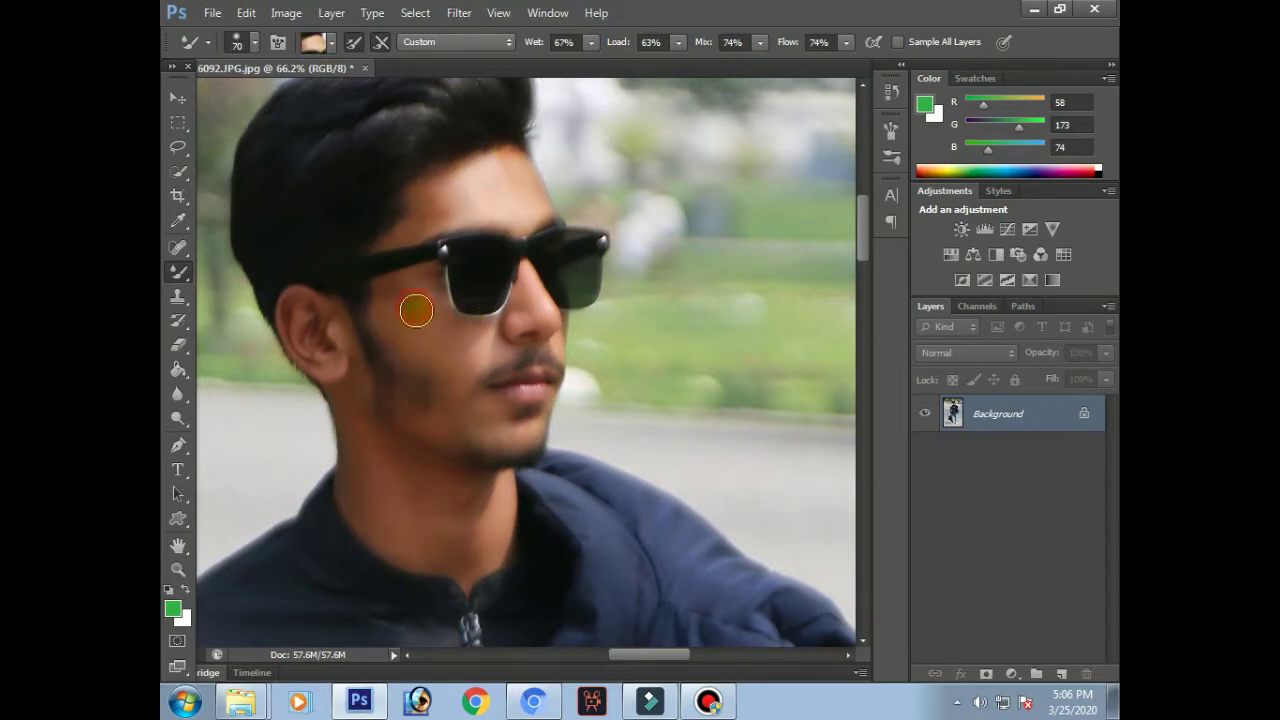
{"action": "left_click_drag", "start_coordinate": [463, 337], "coordinate": [386, 320]}
{"action": "key", "text": "ctrl+z"}
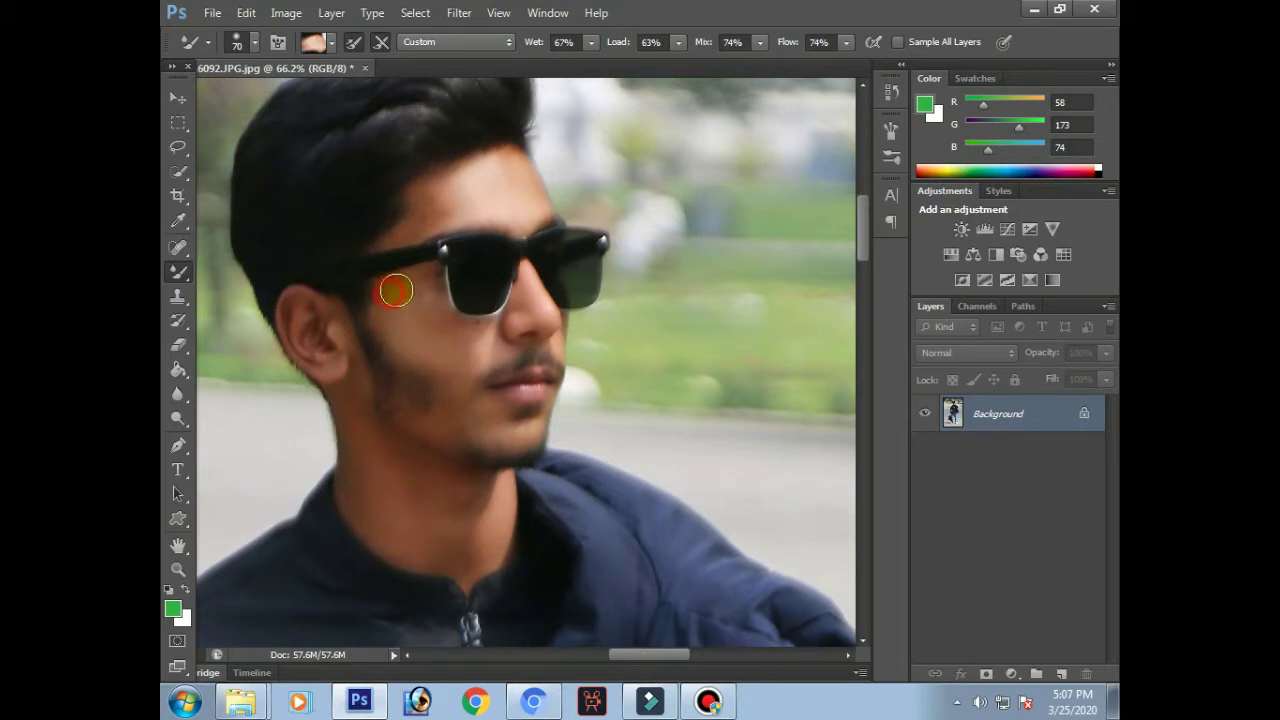
{"action": "mouse_move", "coordinate": [396, 290]}
{"action": "left_mouse_down"}
{"action": "mouse_move", "coordinate": [456, 331]}
{"action": "mouse_move", "coordinate": [484, 331]}
{"action": "left_mouse_up"}
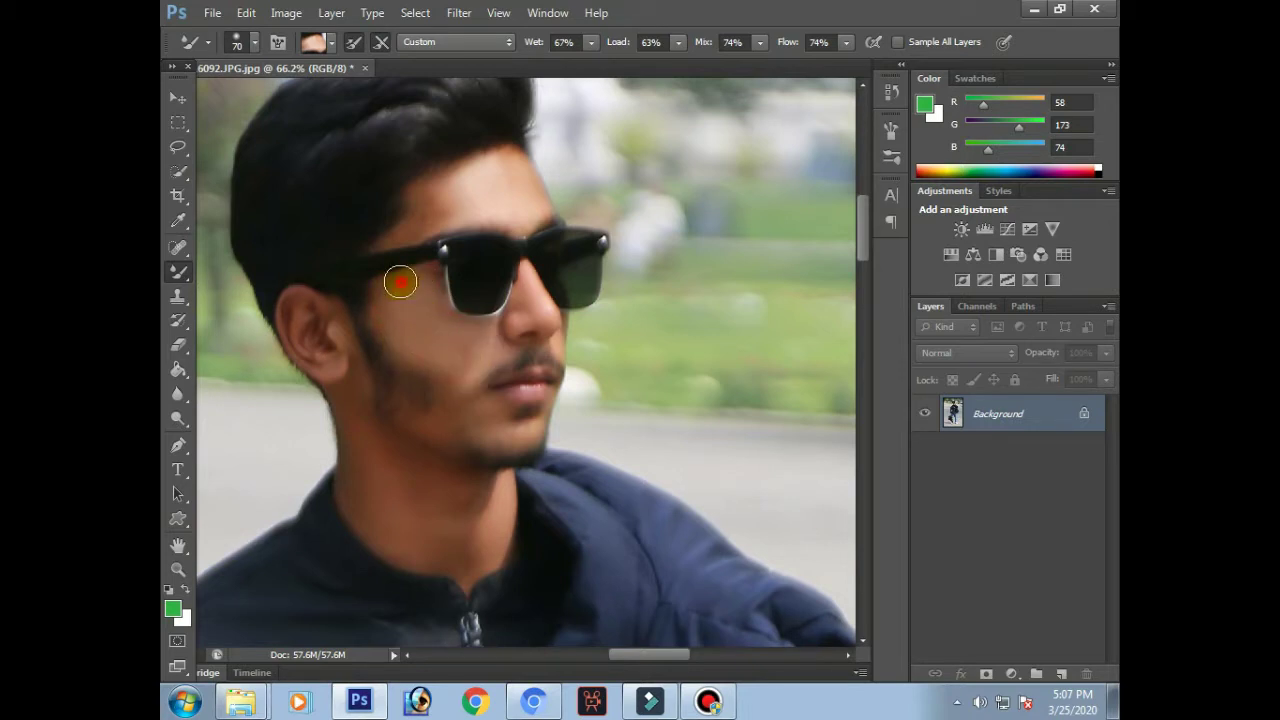
{"action": "mouse_move", "coordinate": [396, 238]}
{"action": "left_mouse_down"}
{"action": "mouse_move", "coordinate": [437, 218]}
{"action": "mouse_move", "coordinate": [419, 197]}
{"action": "mouse_move", "coordinate": [450, 205]}
{"action": "mouse_move", "coordinate": [420, 233]}
{"action": "mouse_move", "coordinate": [442, 214]}
{"action": "mouse_move", "coordinate": [378, 239]}
{"action": "mouse_move", "coordinate": [461, 235]}
{"action": "left_mouse_up"}
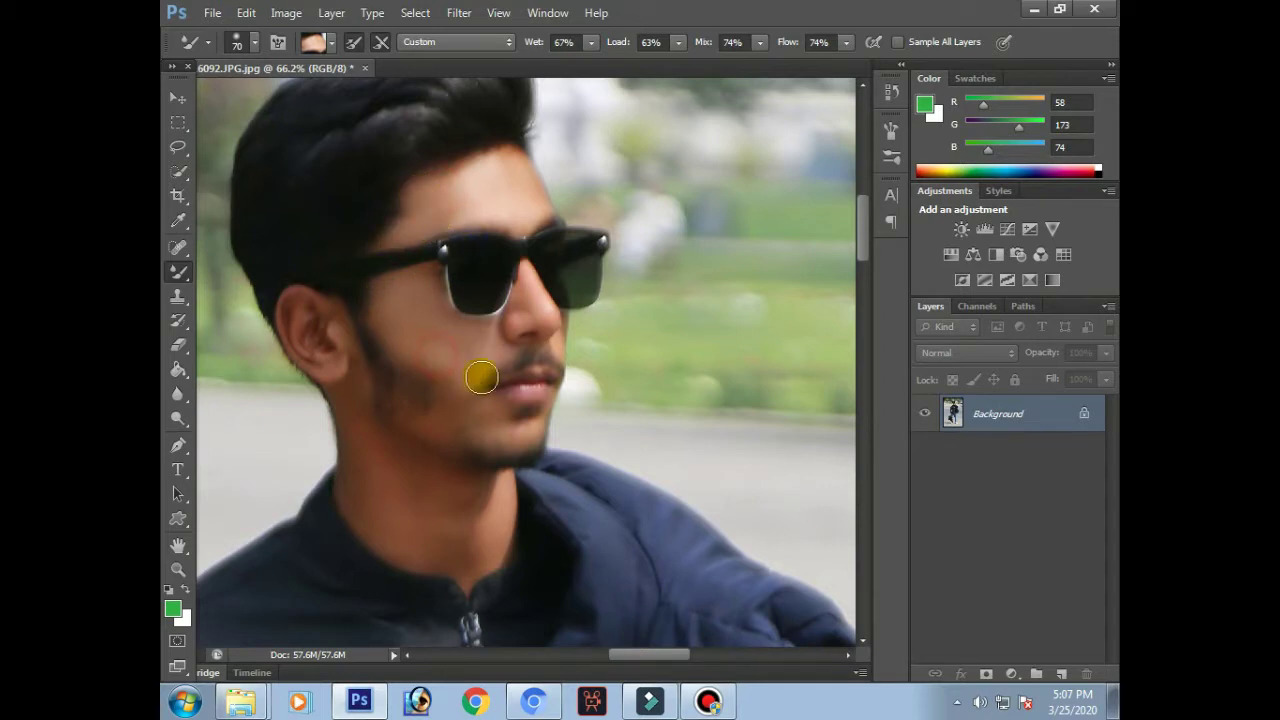
- Reduce the Mixer Brush to size 60 and smooth the skin beside the nose, on the nose and on the forehead
{"action": "scroll", "coordinate": [442, 370], "scroll_direction": "up", "scroll_amount": 2}
{"action": "left_click", "coordinate": [471, 362]}
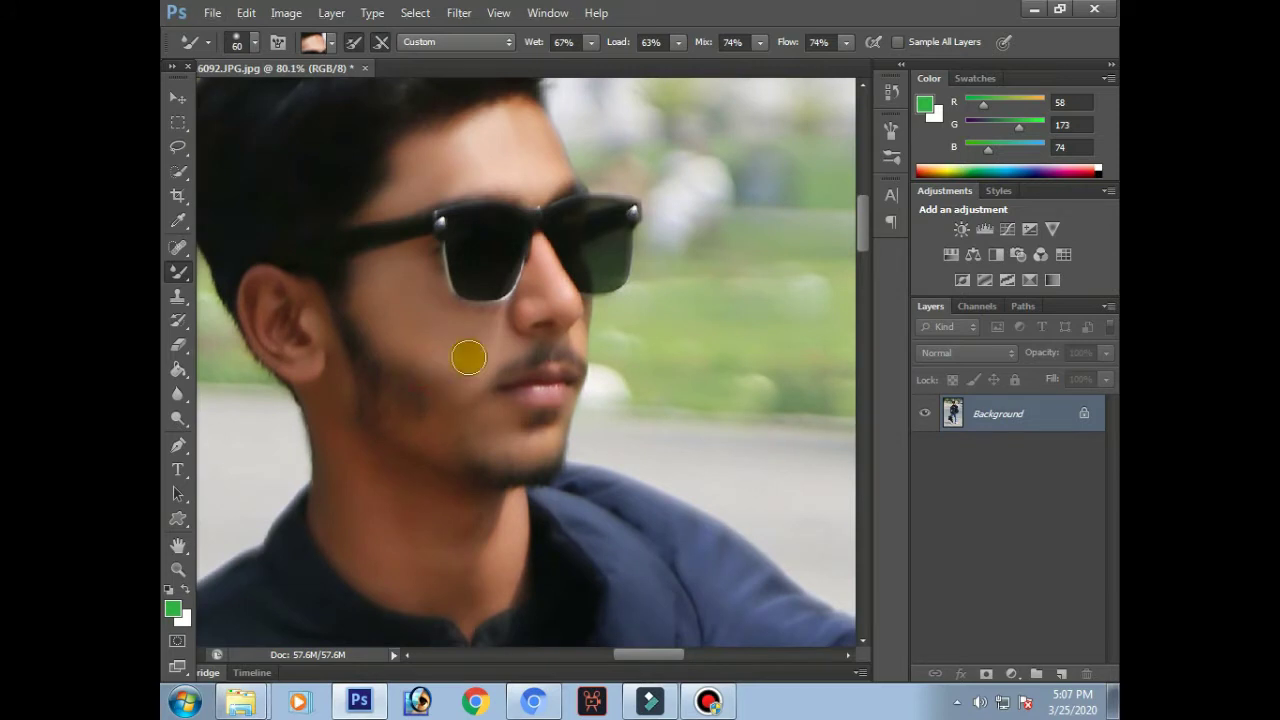
{"action": "mouse_move", "coordinate": [522, 314]}
{"action": "left_mouse_down"}
{"action": "mouse_move", "coordinate": [546, 283]}
{"action": "mouse_move", "coordinate": [554, 303]}
{"action": "mouse_move", "coordinate": [489, 350]}
{"action": "left_mouse_up"}
{"action": "left_click", "coordinate": [566, 309]}
{"action": "mouse_move", "coordinate": [490, 172]}
{"action": "left_mouse_down"}
{"action": "mouse_move", "coordinate": [527, 175]}
{"action": "mouse_move", "coordinate": [539, 232]}
{"action": "mouse_move", "coordinate": [521, 229]}
{"action": "mouse_move", "coordinate": [502, 167]}
{"action": "mouse_move", "coordinate": [523, 213]}
{"action": "left_mouse_up"}
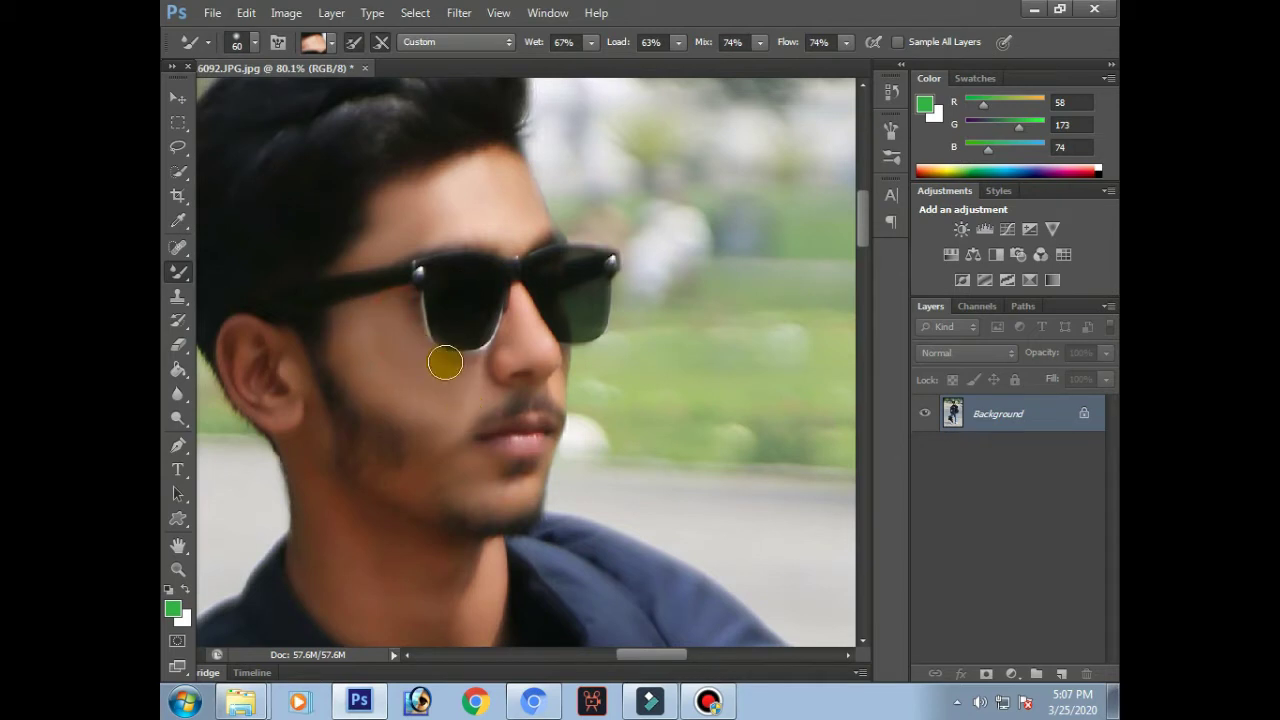
- Blend the lower cheek, jaw and neck skin with the Mixer Brush, set wetness to 52%, and undo the last strokes
{"action": "left_click_drag", "start_coordinate": [391, 481], "coordinate": [473, 399]}
{"action": "left_click_drag", "start_coordinate": [398, 357], "coordinate": [417, 504]}
{"action": "mouse_move", "coordinate": [423, 409]}
{"action": "left_mouse_down"}
{"action": "mouse_move", "coordinate": [440, 440]}
{"action": "mouse_move", "coordinate": [486, 437]}
{"action": "mouse_move", "coordinate": [560, 472]}
{"action": "left_mouse_up"}
{"action": "left_click_drag", "start_coordinate": [395, 452], "coordinate": [425, 532]}
{"action": "mouse_move", "coordinate": [486, 460]}
{"action": "left_mouse_down"}
{"action": "mouse_move", "coordinate": [455, 529]}
{"action": "mouse_move", "coordinate": [458, 559]}
{"action": "mouse_move", "coordinate": [511, 560]}
{"action": "left_mouse_up"}
{"action": "key", "text": "ctrl+alt+z"}
{"action": "key", "text": "ctrl+alt+z"}
{"action": "key", "text": "ctrl+alt+z"}
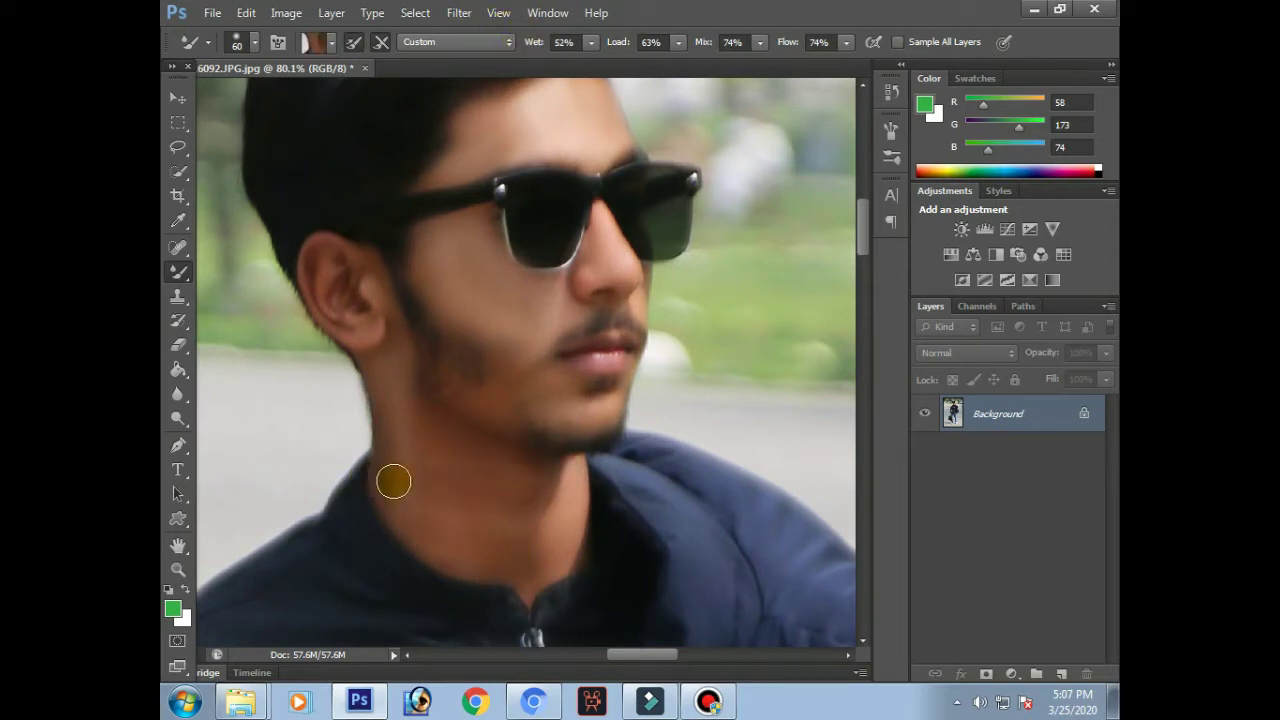
- Try to even out the neck skin with the Mixer Brush at 52% wetness
{"action": "mouse_move", "coordinate": [394, 481]}
{"action": "left_mouse_down"}
{"action": "mouse_move", "coordinate": [500, 560]}
{"action": "mouse_move", "coordinate": [549, 576]}
{"action": "left_mouse_up"}
{"action": "left_click", "coordinate": [417, 498]}
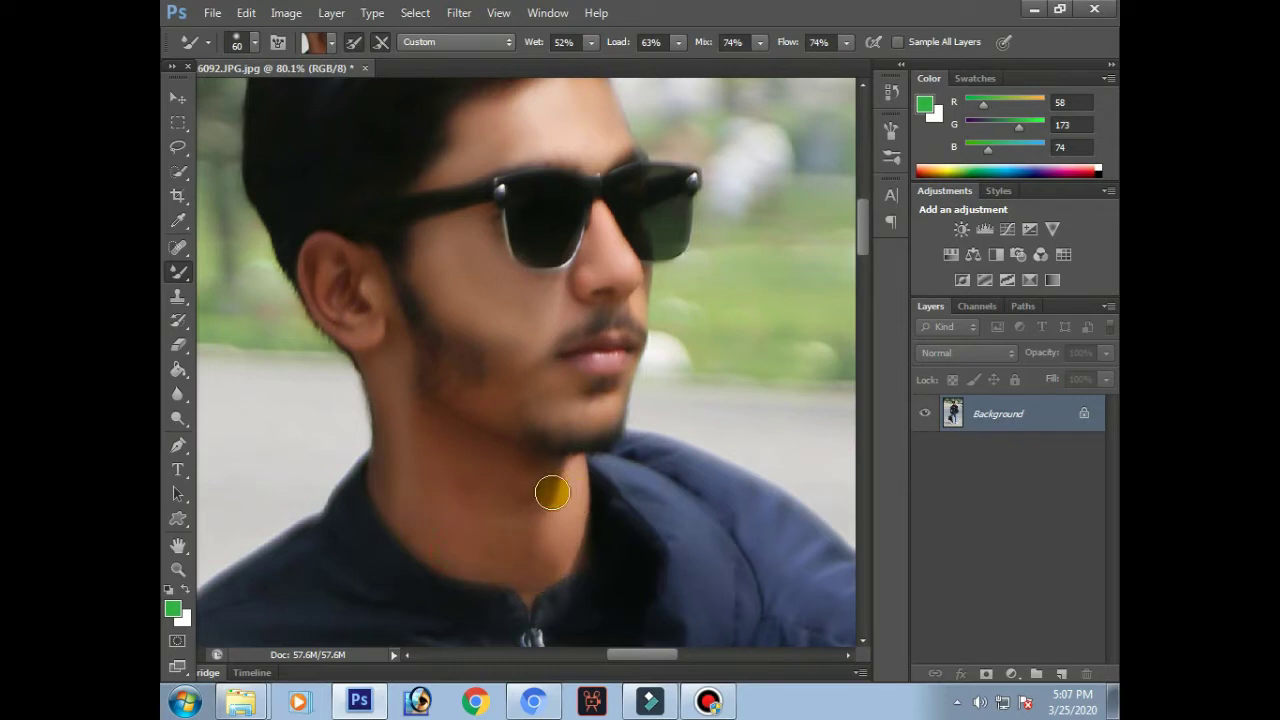
{"action": "left_click", "coordinate": [504, 496]}
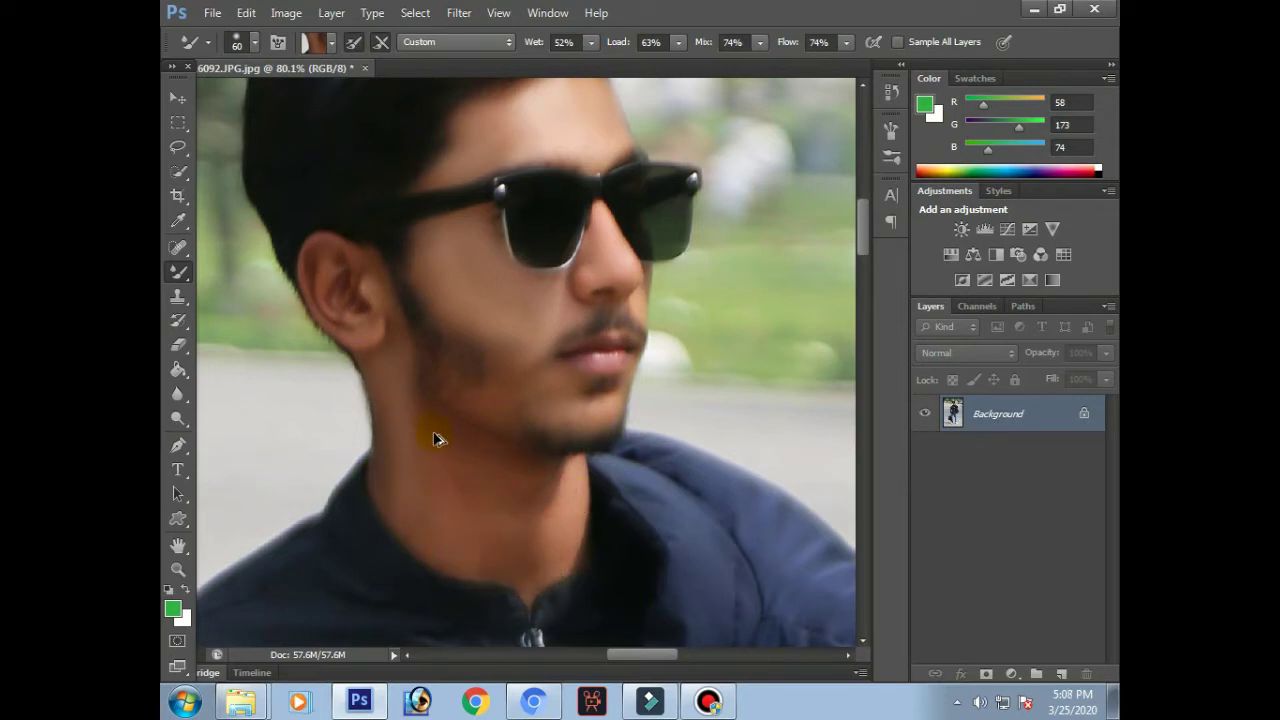
{"action": "key", "text": "ctrl+alt+z"}
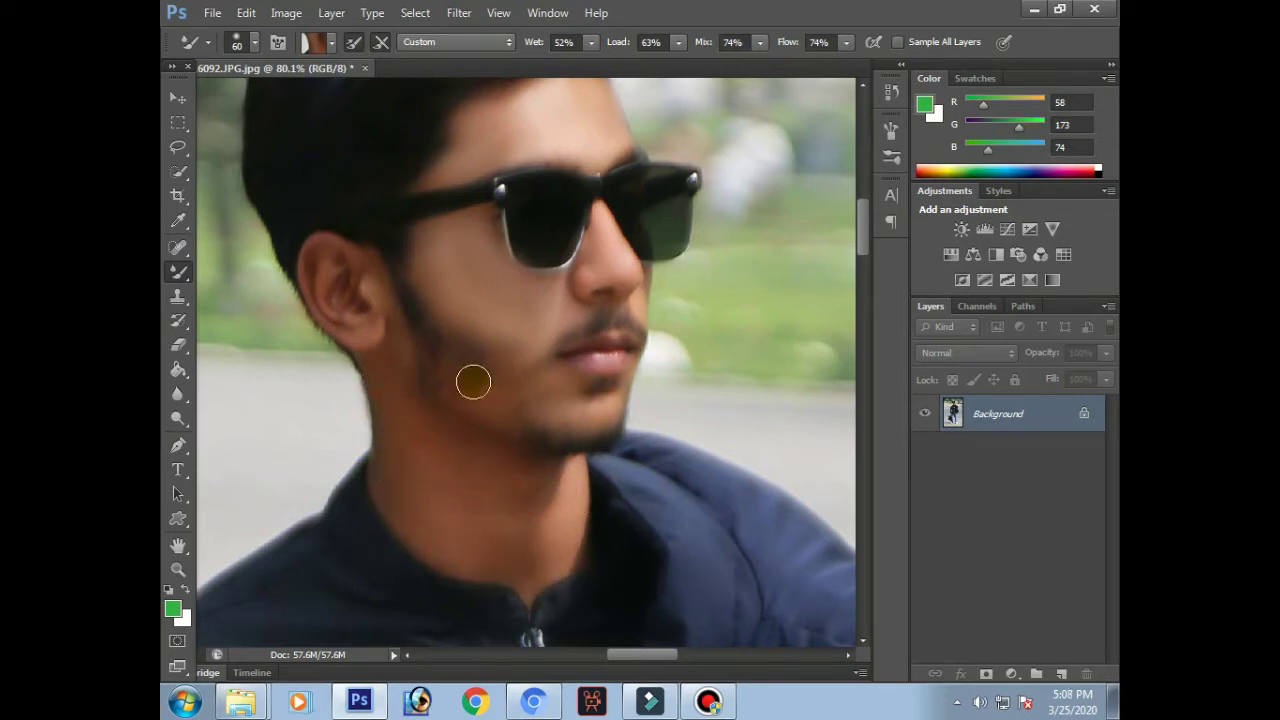
- Sample the cheek skin tone, set the Mixer Brush wetness to 32%, and smooth the neck from jawline to collar
{"action": "left_click", "coordinate": [473, 303], "text": "alt"}
{"action": "left_click_drag", "start_coordinate": [531, 45], "coordinate": [510, 44]}
{"action": "mouse_move", "coordinate": [398, 411]}
{"action": "left_mouse_down"}
{"action": "mouse_move", "coordinate": [384, 496]}
{"action": "mouse_move", "coordinate": [528, 517]}
{"action": "mouse_move", "coordinate": [502, 538]}
{"action": "left_mouse_up"}
{"action": "left_click_drag", "start_coordinate": [537, 489], "coordinate": [561, 490]}
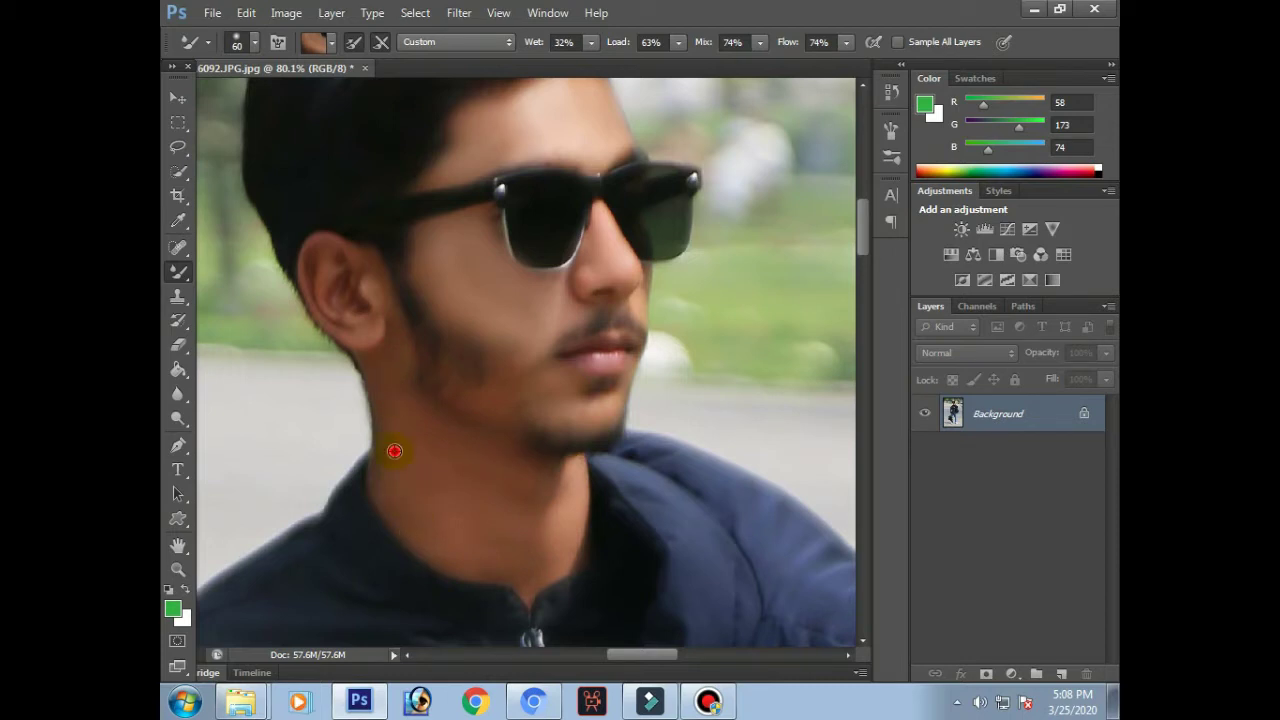
- Sample the neck skin tone and smooth the cheek between the ear, sunglasses and nose with the Mixer Brush
{"action": "scroll", "coordinate": [489, 431], "scroll_direction": "down", "scroll_amount": 7}
{"action": "scroll", "coordinate": [487, 368], "scroll_direction": "up", "scroll_amount": 9}
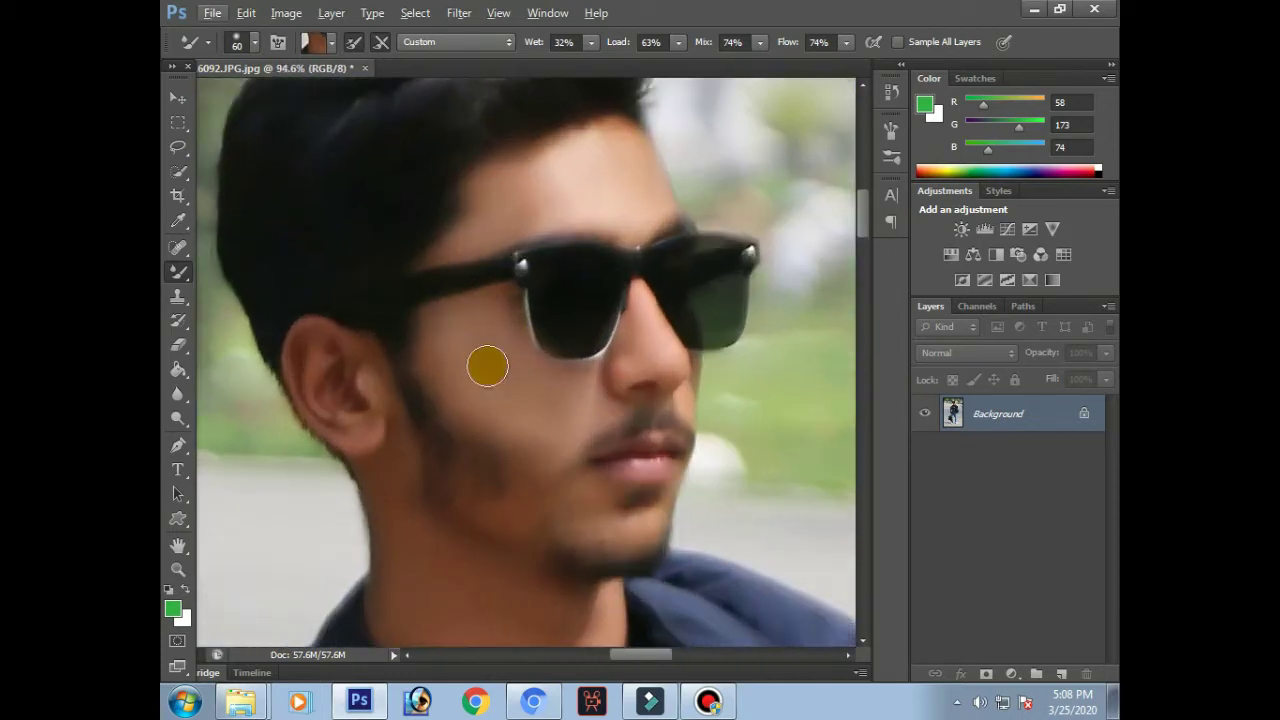
{"action": "scroll", "coordinate": [487, 370], "scroll_direction": "down", "scroll_amount": 2}
{"action": "left_click", "coordinate": [467, 564]}
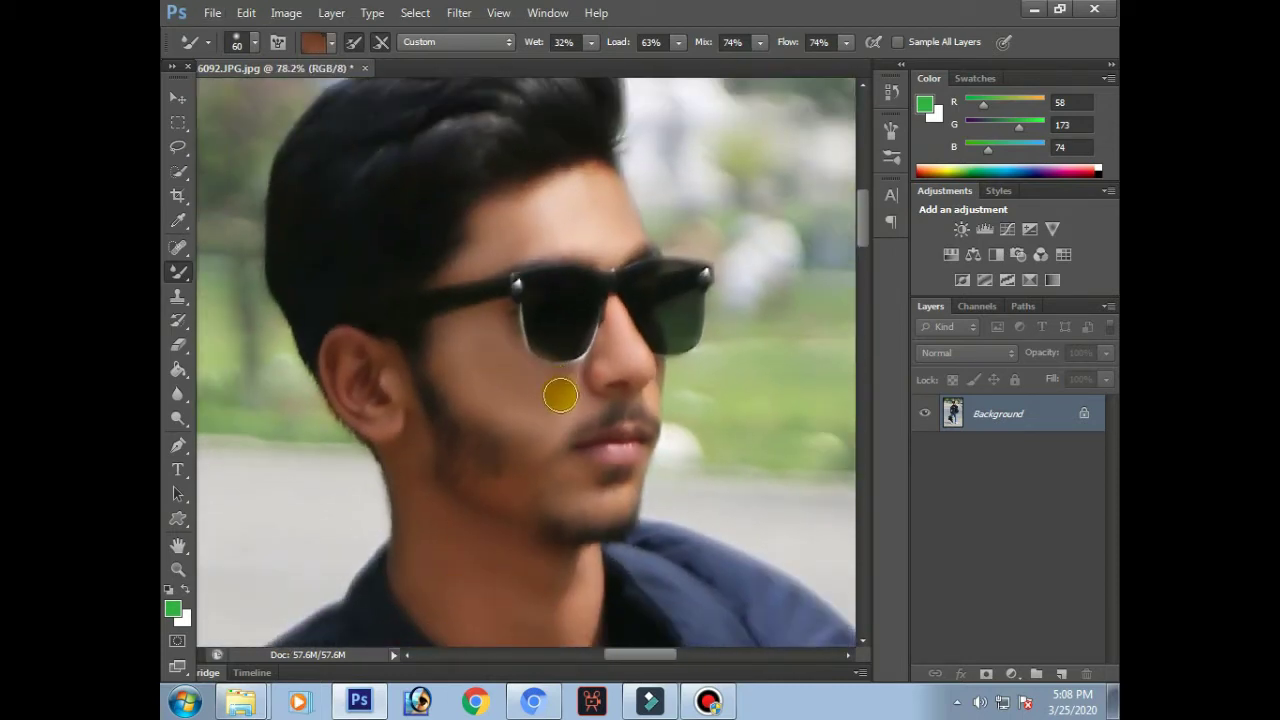
{"action": "left_click_drag", "start_coordinate": [501, 399], "coordinate": [540, 420]}
{"action": "left_click_drag", "start_coordinate": [491, 403], "coordinate": [557, 428]}
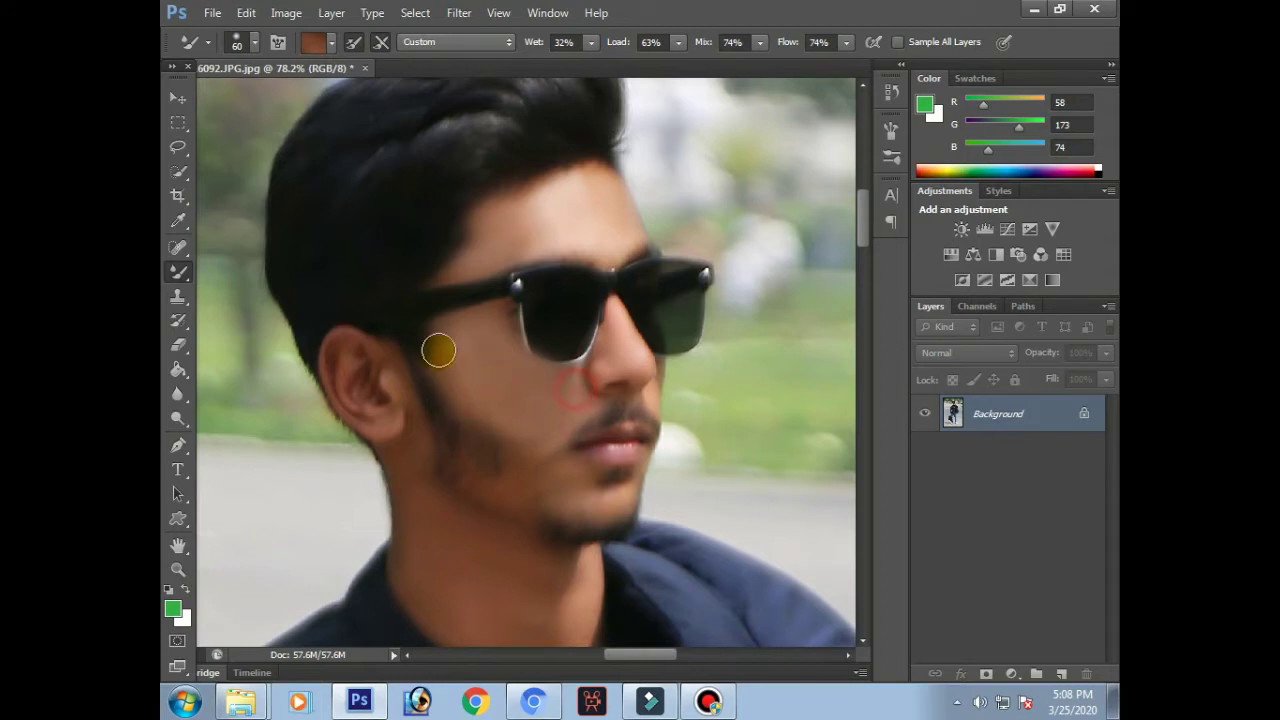
{"action": "mouse_move", "coordinate": [486, 331]}
{"action": "left_mouse_down"}
{"action": "mouse_move", "coordinate": [506, 359]}
{"action": "mouse_move", "coordinate": [611, 399]}
{"action": "left_mouse_up"}
{"action": "mouse_move", "coordinate": [577, 376]}
{"action": "left_mouse_down"}
{"action": "mouse_move", "coordinate": [586, 401]}
{"action": "mouse_move", "coordinate": [536, 435]}
{"action": "left_mouse_up"}
- Smooth the forehead above the sunglasses and the upper cheek just below them with the Mixer Brush
{"action": "left_click_drag", "start_coordinate": [530, 228], "coordinate": [597, 223]}
{"action": "left_click_drag", "start_coordinate": [603, 200], "coordinate": [526, 220]}
{"action": "mouse_move", "coordinate": [580, 182]}
{"action": "left_mouse_down"}
{"action": "mouse_move", "coordinate": [519, 218]}
{"action": "mouse_move", "coordinate": [592, 222]}
{"action": "left_mouse_up"}
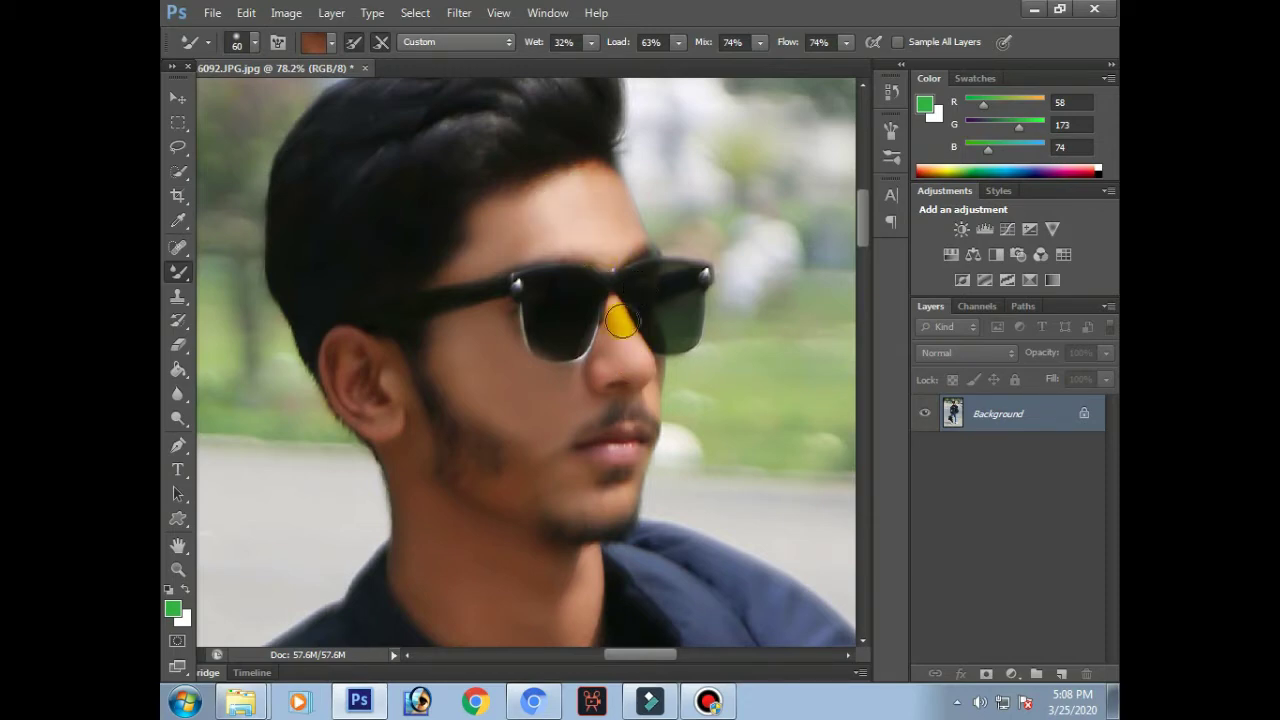
{"action": "left_click_drag", "start_coordinate": [527, 366], "coordinate": [588, 410]}
- Brighten the neck and face with the Dodge tool at brush size 175 and 22% exposure
{"action": "scroll", "coordinate": [612, 432], "scroll_direction": "down", "scroll_amount": 10}
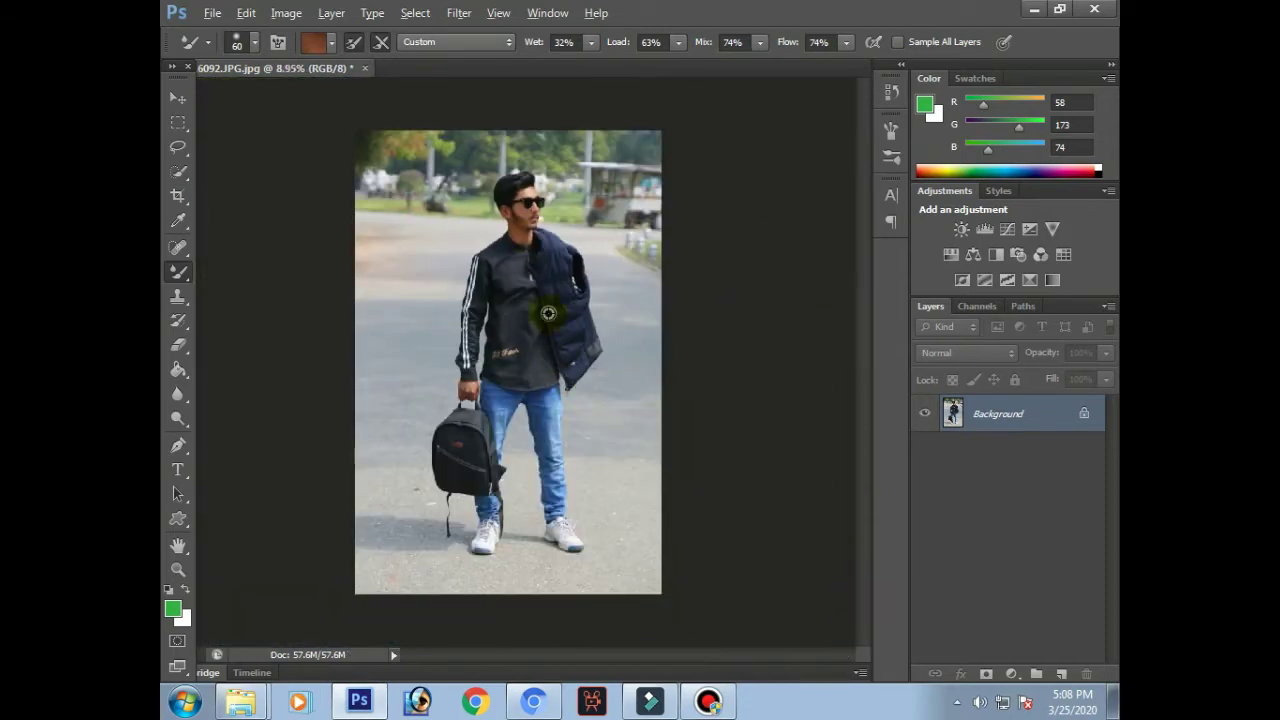
{"action": "scroll", "coordinate": [532, 178], "scroll_direction": "up", "scroll_amount": 8}
{"action": "scroll", "coordinate": [490, 330], "scroll_direction": "up", "scroll_amount": 3}
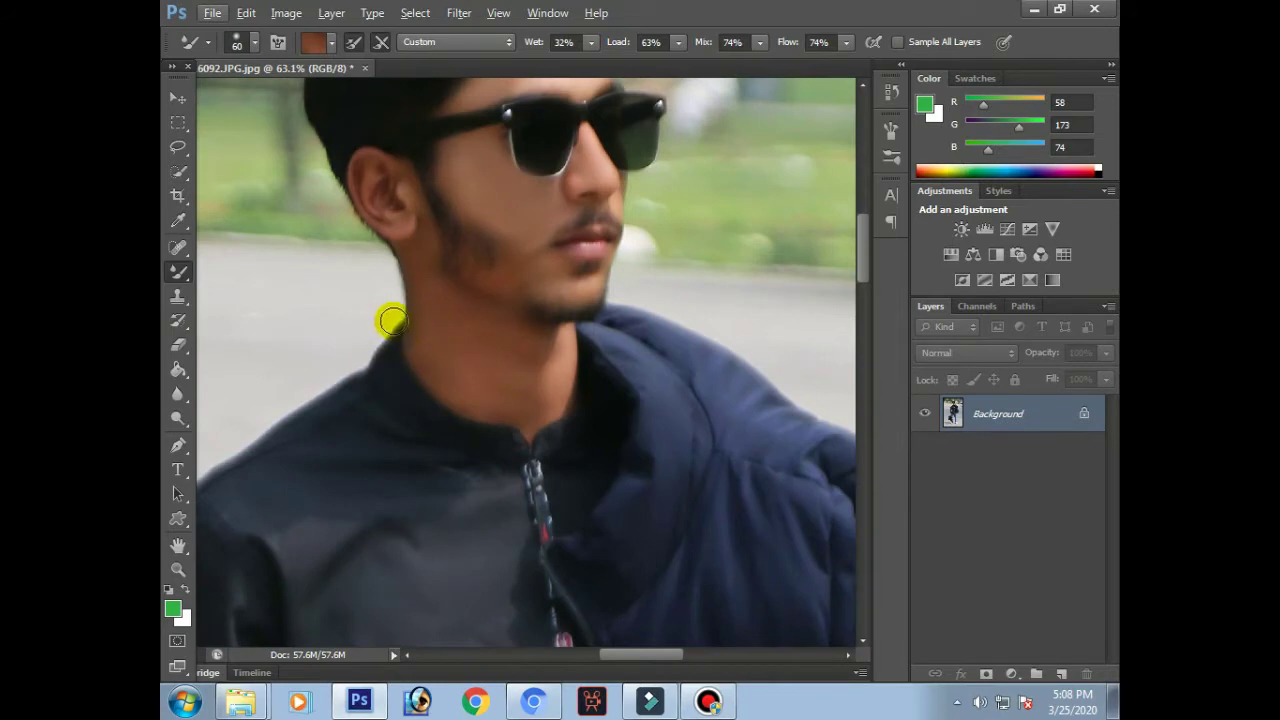
{"action": "left_click", "coordinate": [178, 418]}
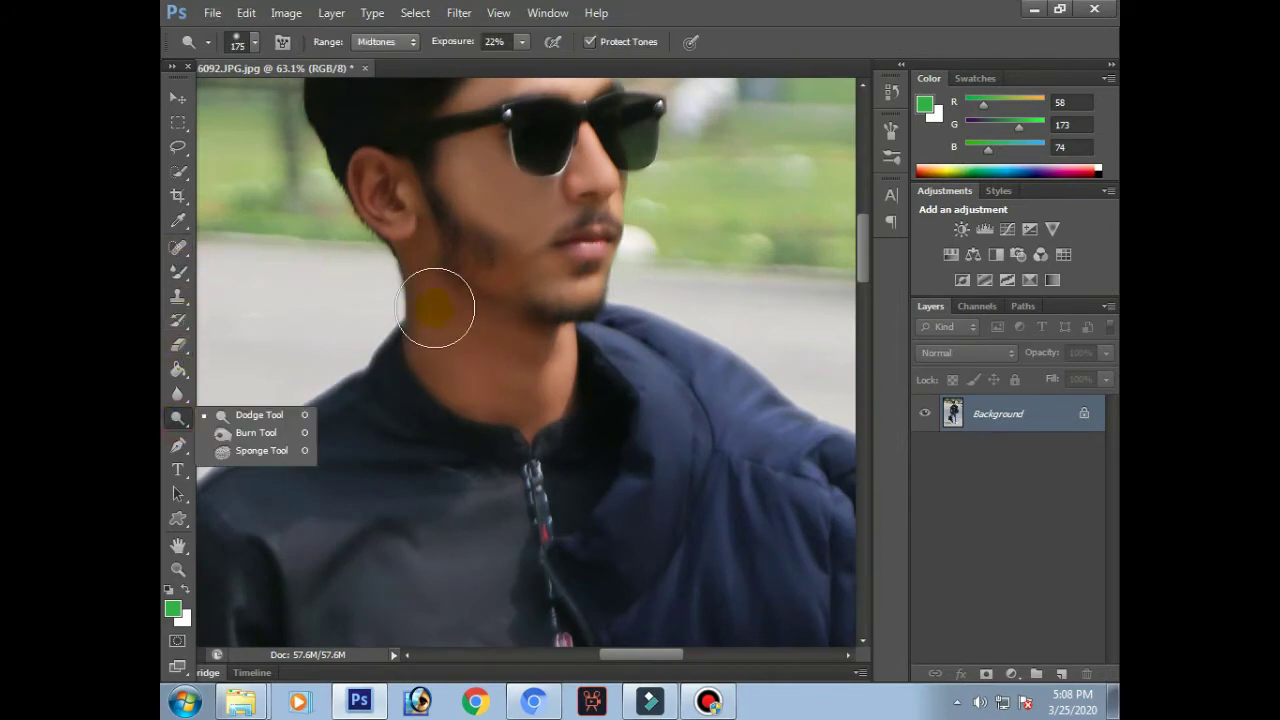
{"action": "left_click", "coordinate": [435, 308]}
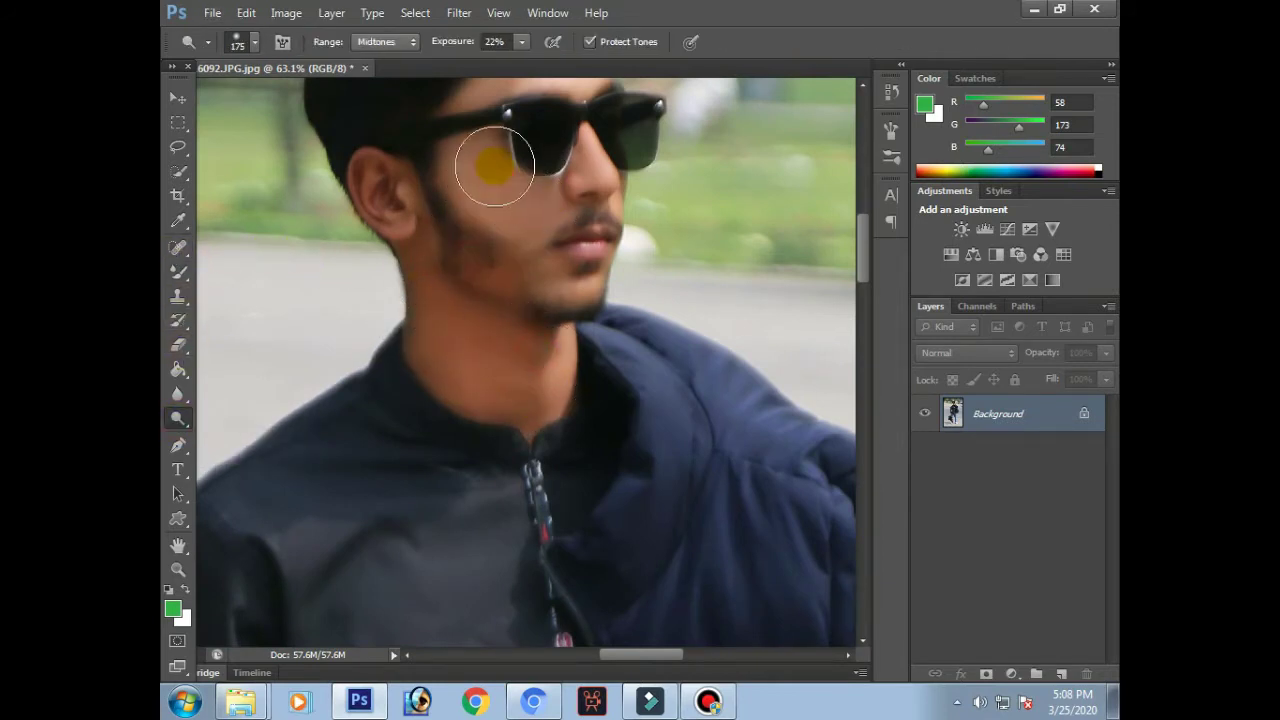
{"action": "scroll", "coordinate": [505, 240], "scroll_direction": "up", "scroll_amount": 3}
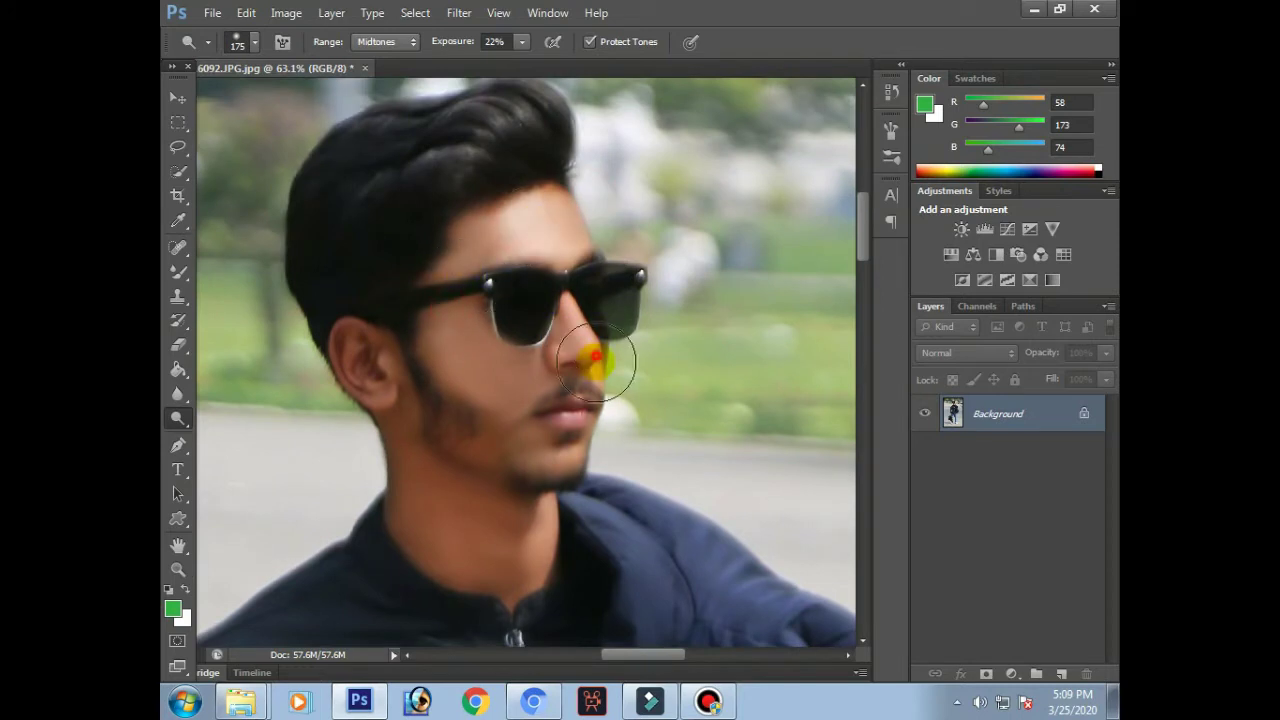
{"action": "scroll", "coordinate": [550, 478], "scroll_direction": "down", "scroll_amount": 2}
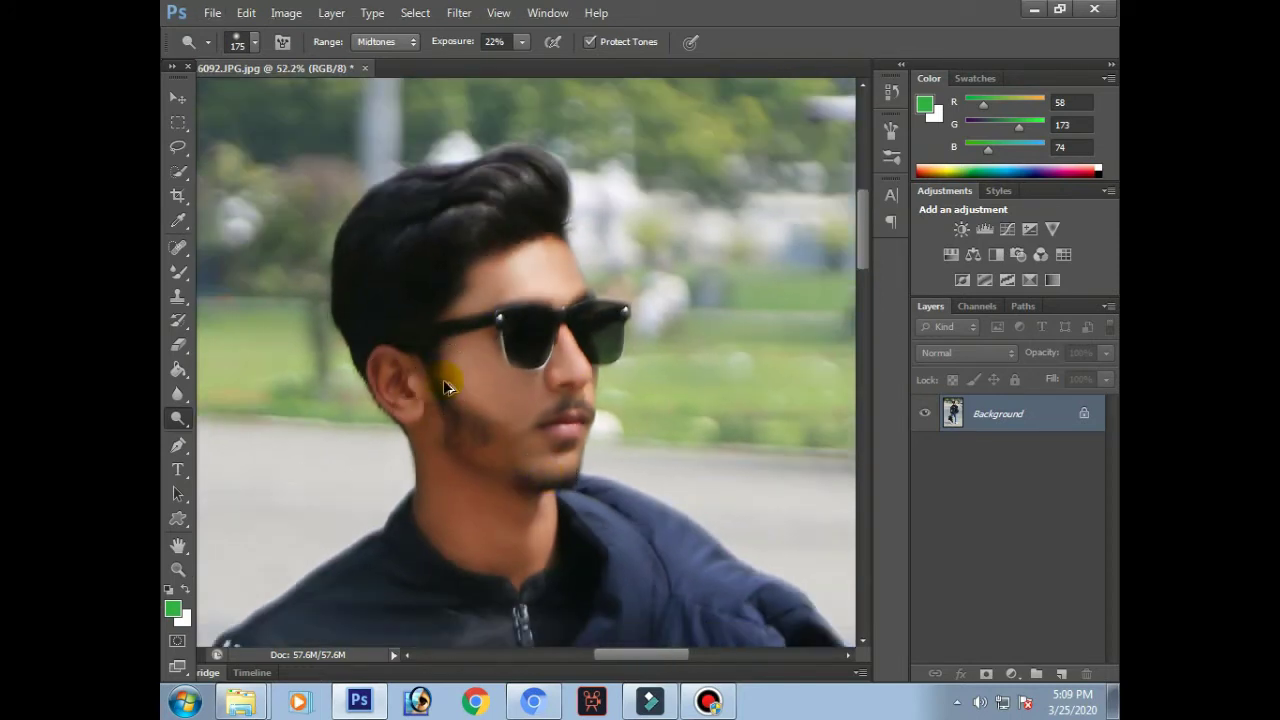
- Return to the Mixer Brush at brush size 60, sample the ear's skin tone and smooth the skin around the ear
{"action": "scroll", "coordinate": [505, 405], "scroll_direction": "up", "scroll_amount": 2}
{"action": "right_click", "coordinate": [178, 418]}
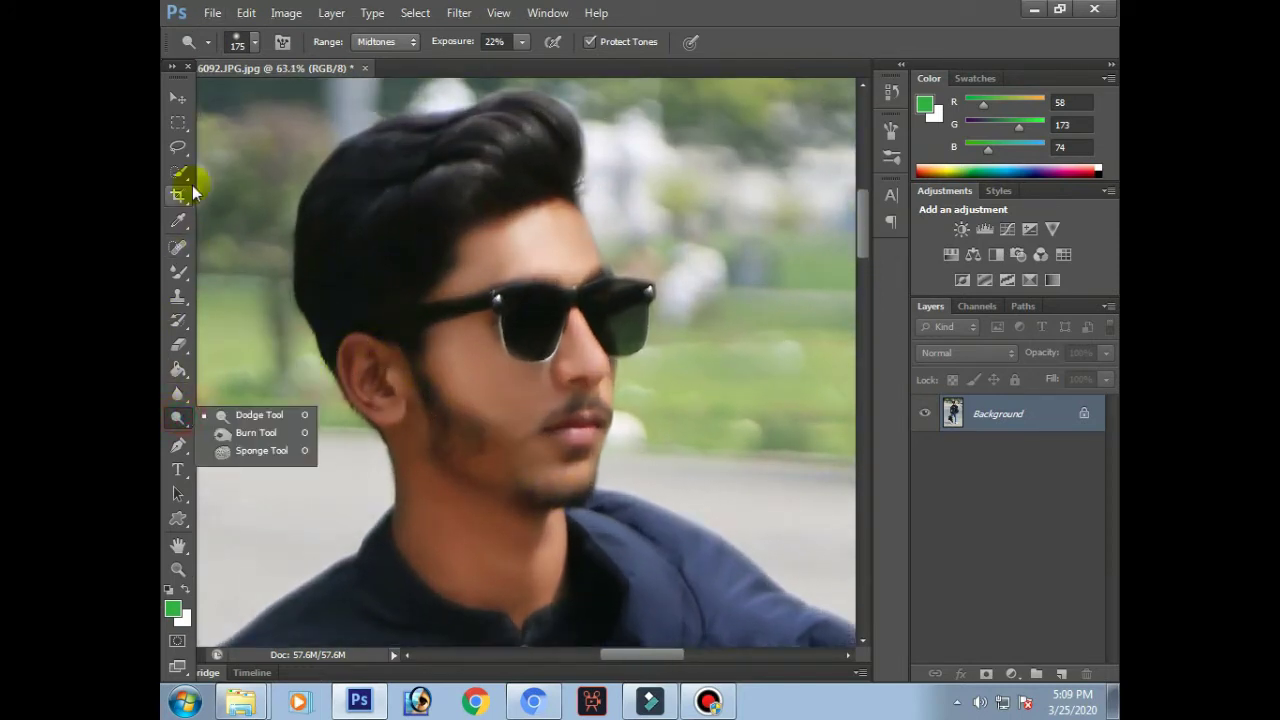
{"action": "left_click", "coordinate": [717, 9]}
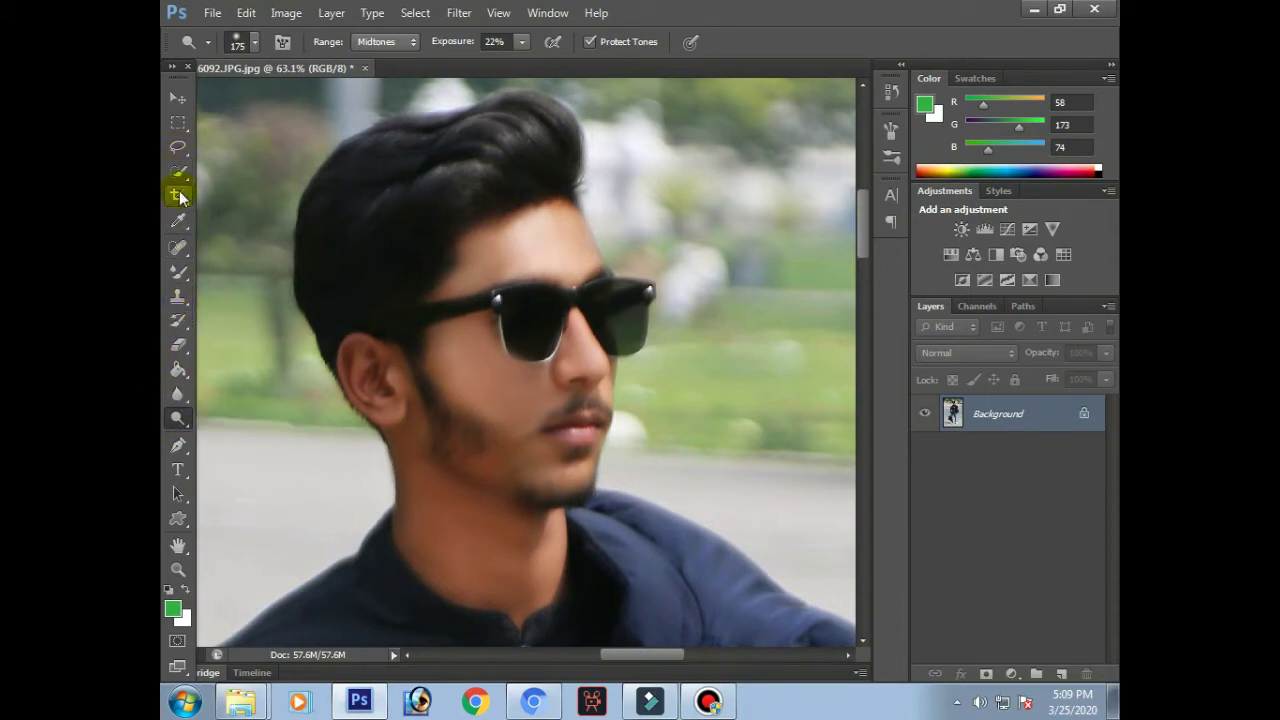
{"action": "right_click", "coordinate": [178, 274]}
{"action": "left_click", "coordinate": [392, 398]}
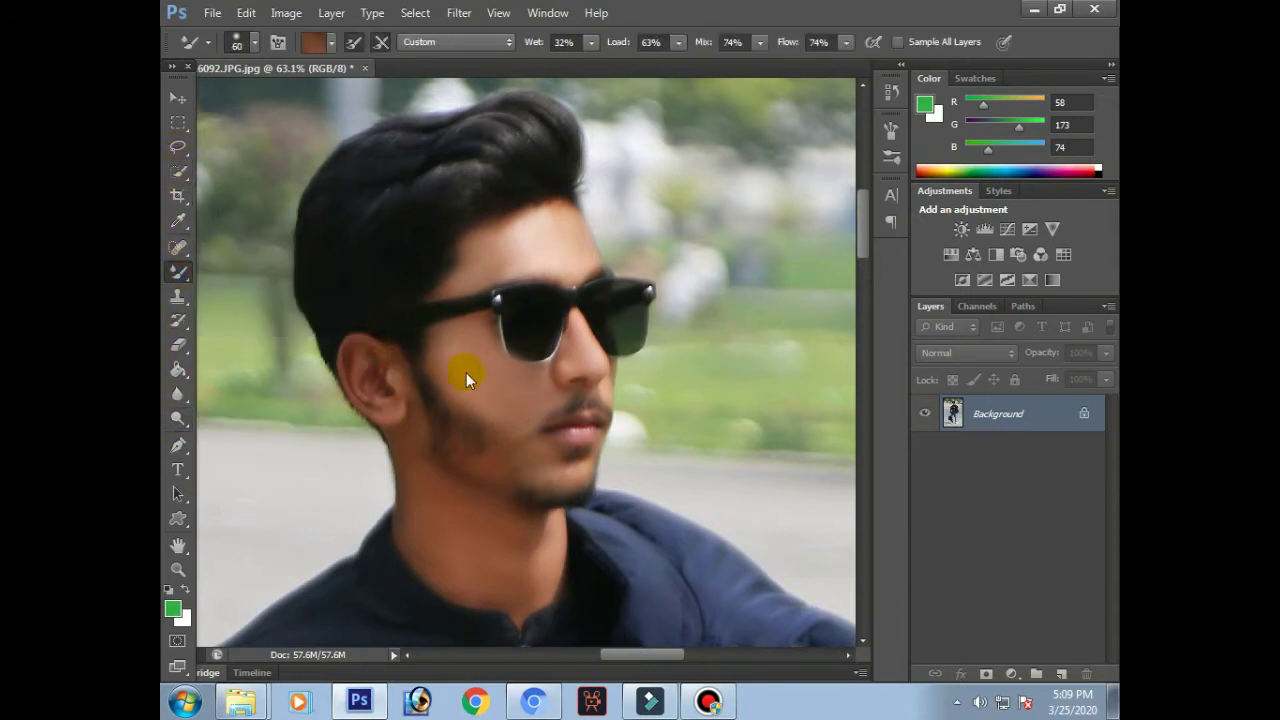
{"action": "left_click", "coordinate": [361, 369], "text": "alt"}
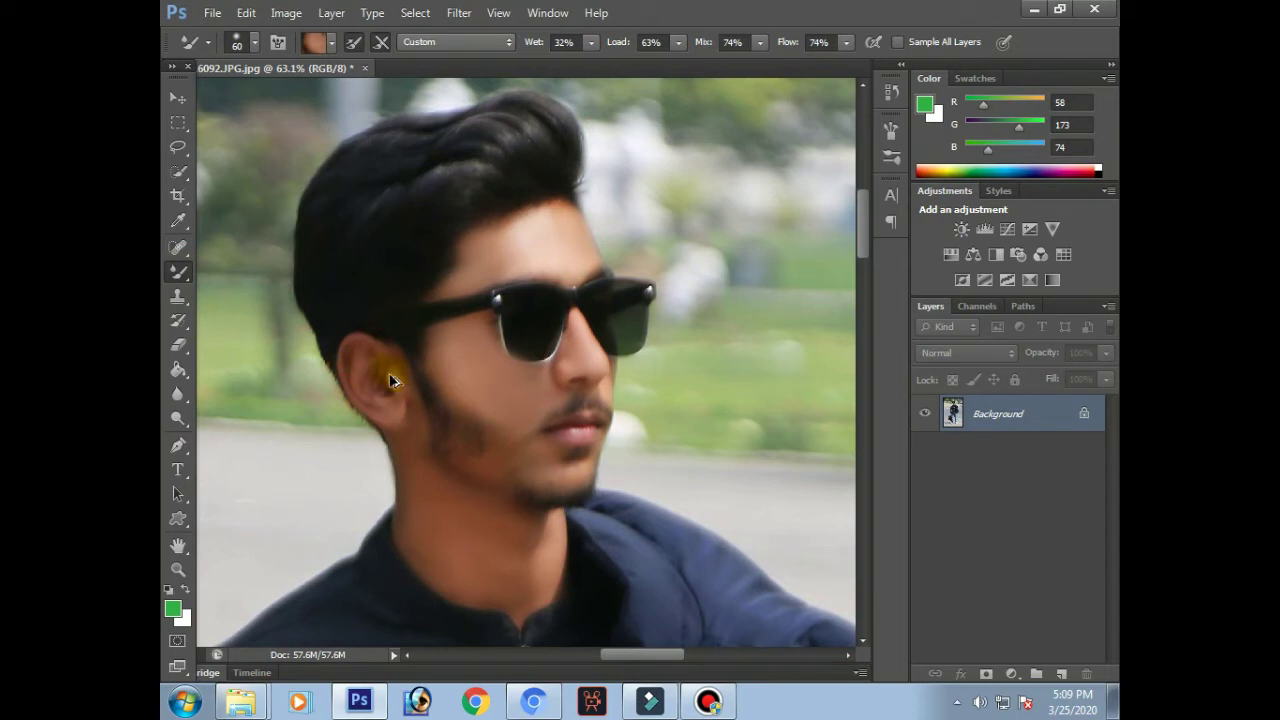
- Sample the cheek skin tone and blend the skin along the jaw below the ear with the Mixer Brush
{"action": "scroll", "coordinate": [471, 373], "scroll_direction": "down", "scroll_amount": 1}
{"action": "scroll", "coordinate": [480, 382], "scroll_direction": "down", "scroll_amount": 2}
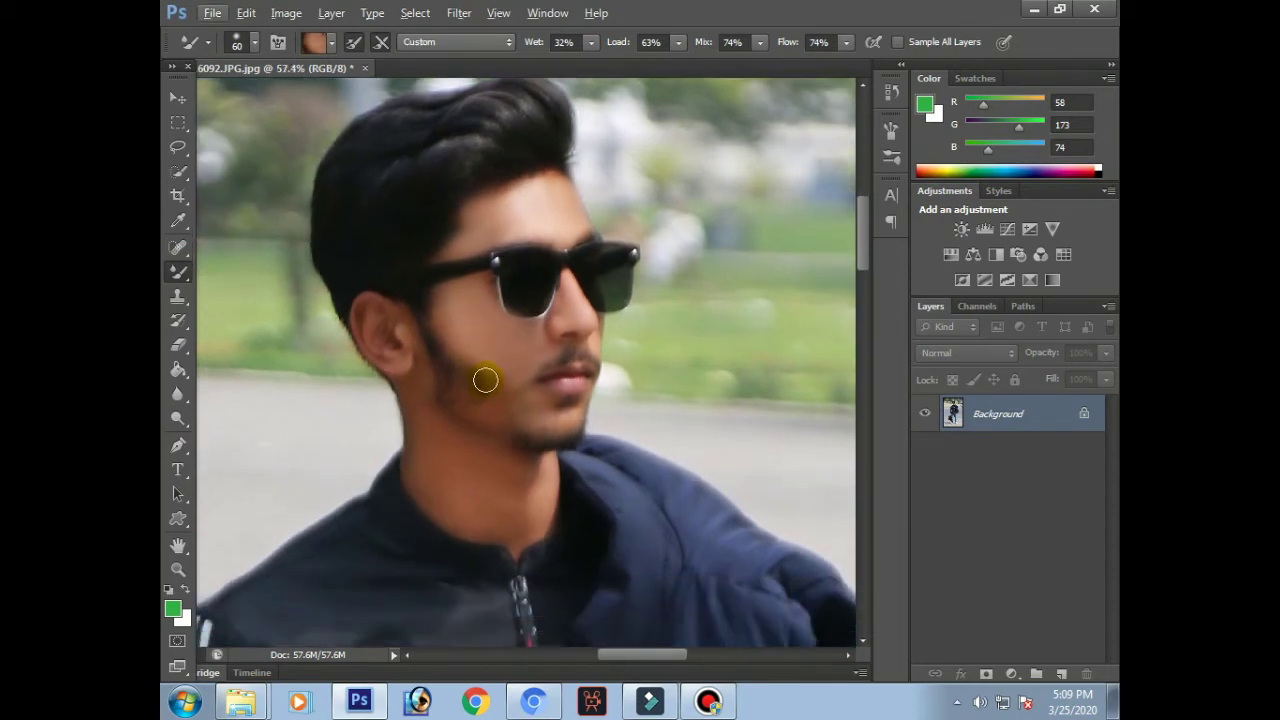
{"action": "left_click", "coordinate": [508, 342], "text": "alt"}
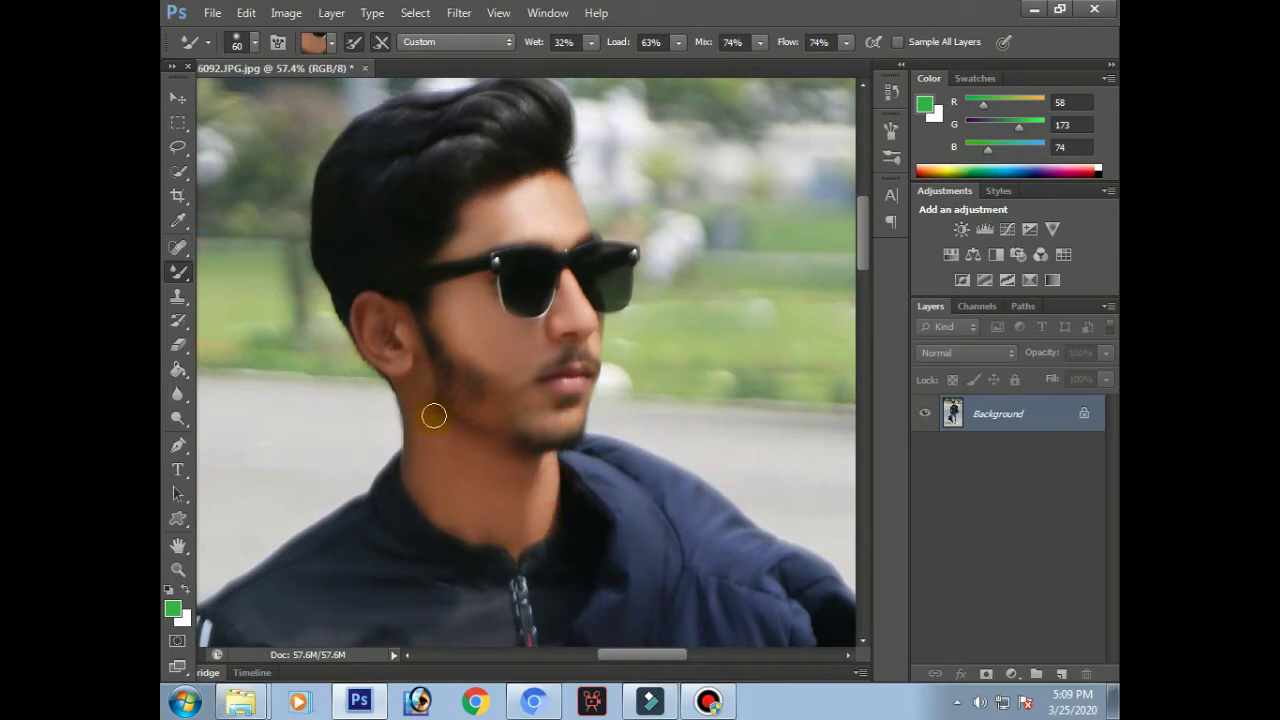
{"action": "scroll", "coordinate": [552, 529], "scroll_direction": "down", "scroll_amount": 15}
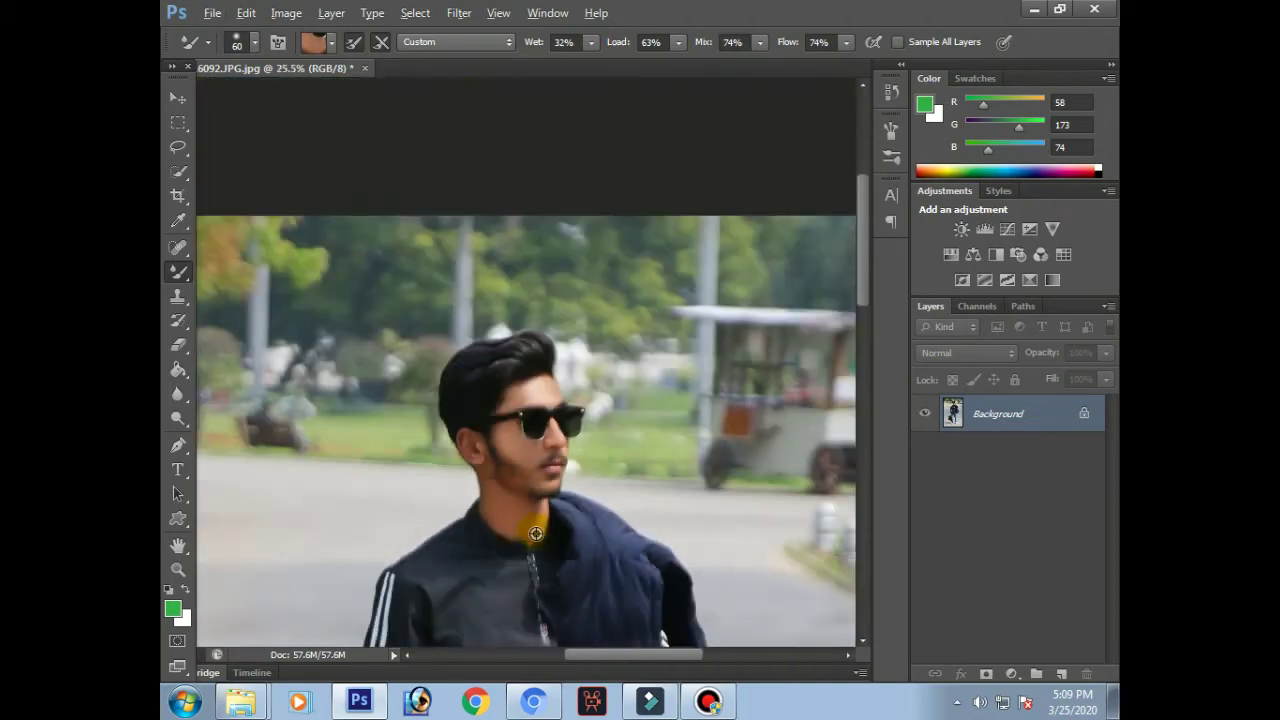
{"action": "scroll", "coordinate": [538, 185], "scroll_direction": "up", "scroll_amount": 20}
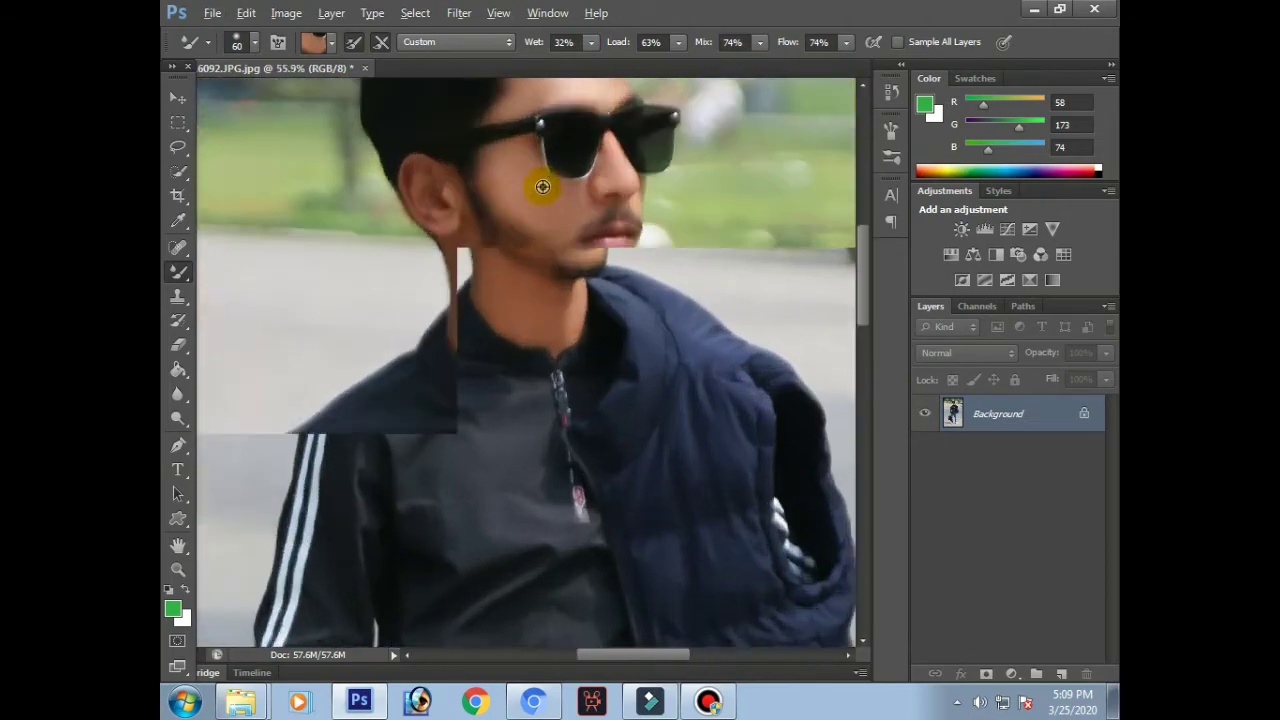
- Even out the beard area along the jaw with the Clone Stamp at brush size 50 and 100% opacity
{"action": "left_click", "coordinate": [178, 298]}
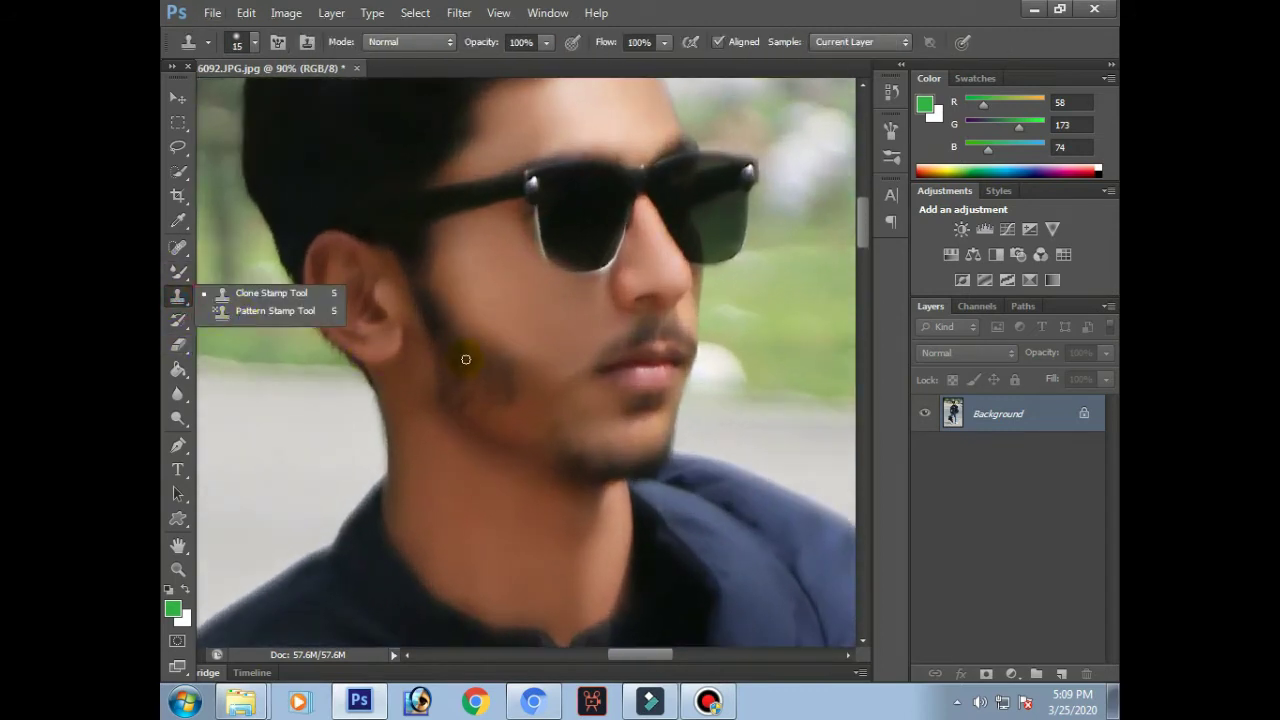
{"action": "left_click", "coordinate": [287, 293]}
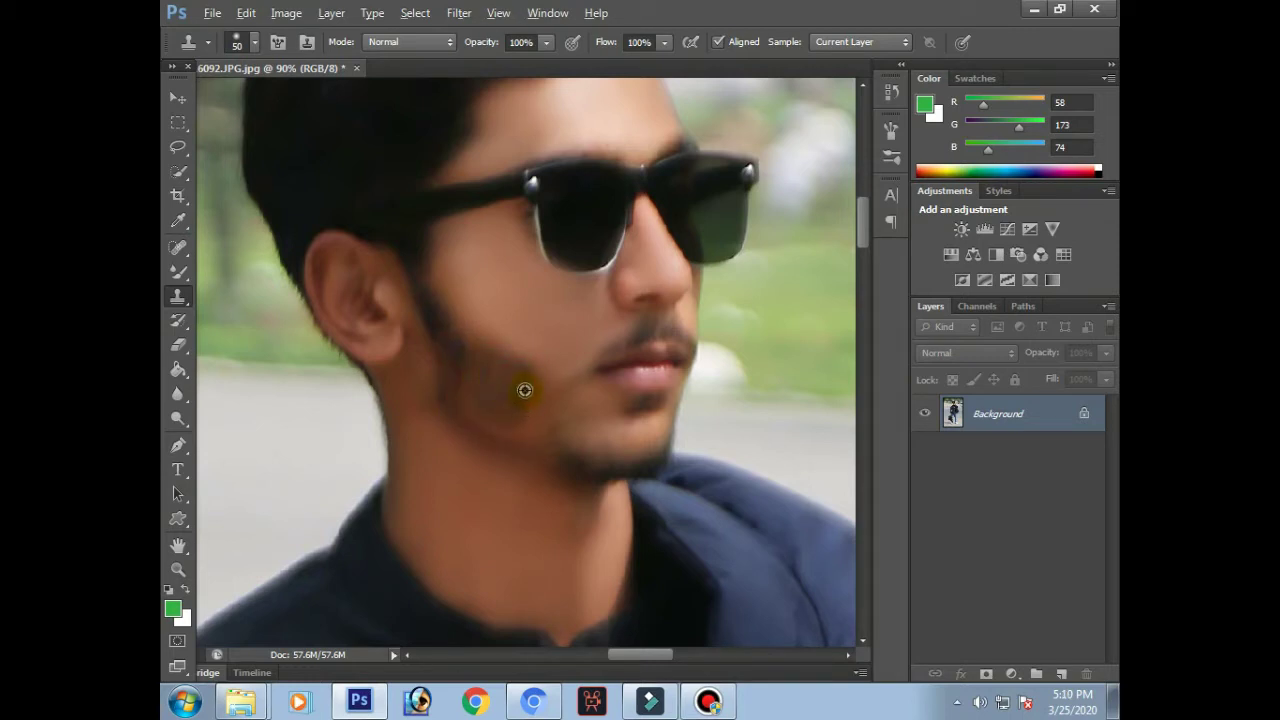
{"action": "left_click_drag", "start_coordinate": [550, 392], "coordinate": [542, 419]}
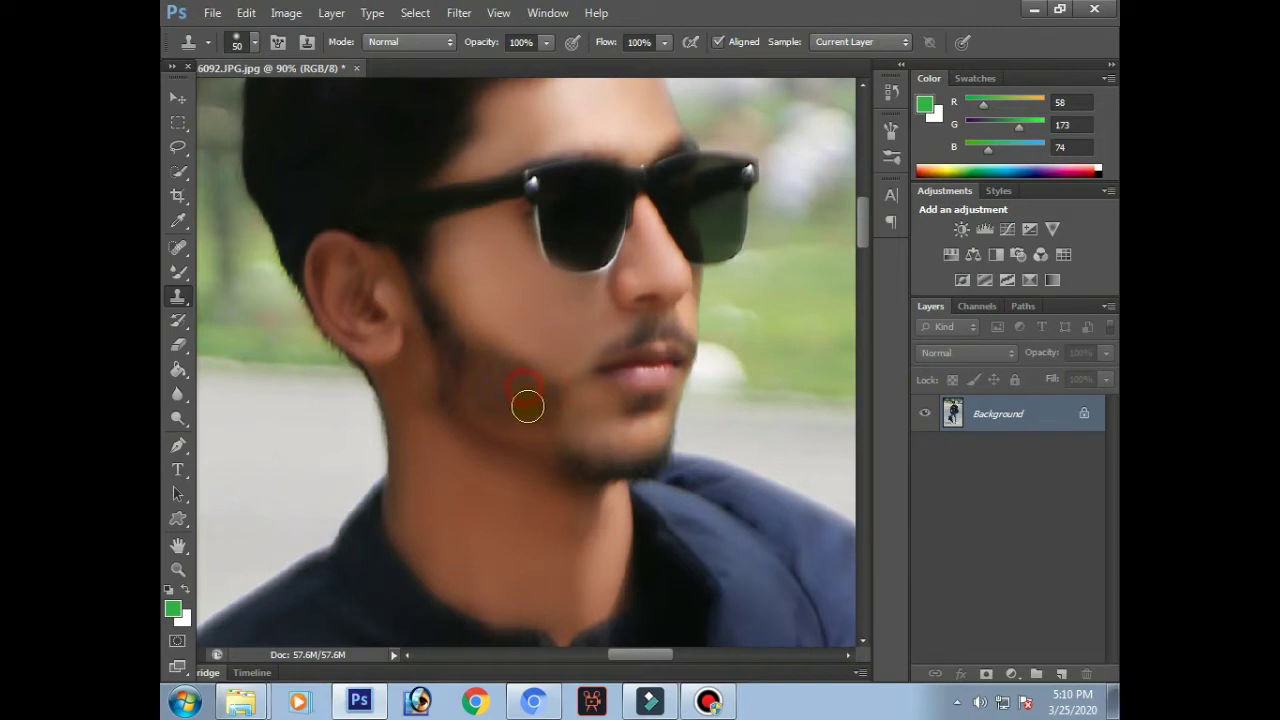
{"action": "scroll", "coordinate": [520, 430], "scroll_direction": "up", "scroll_amount": 3}
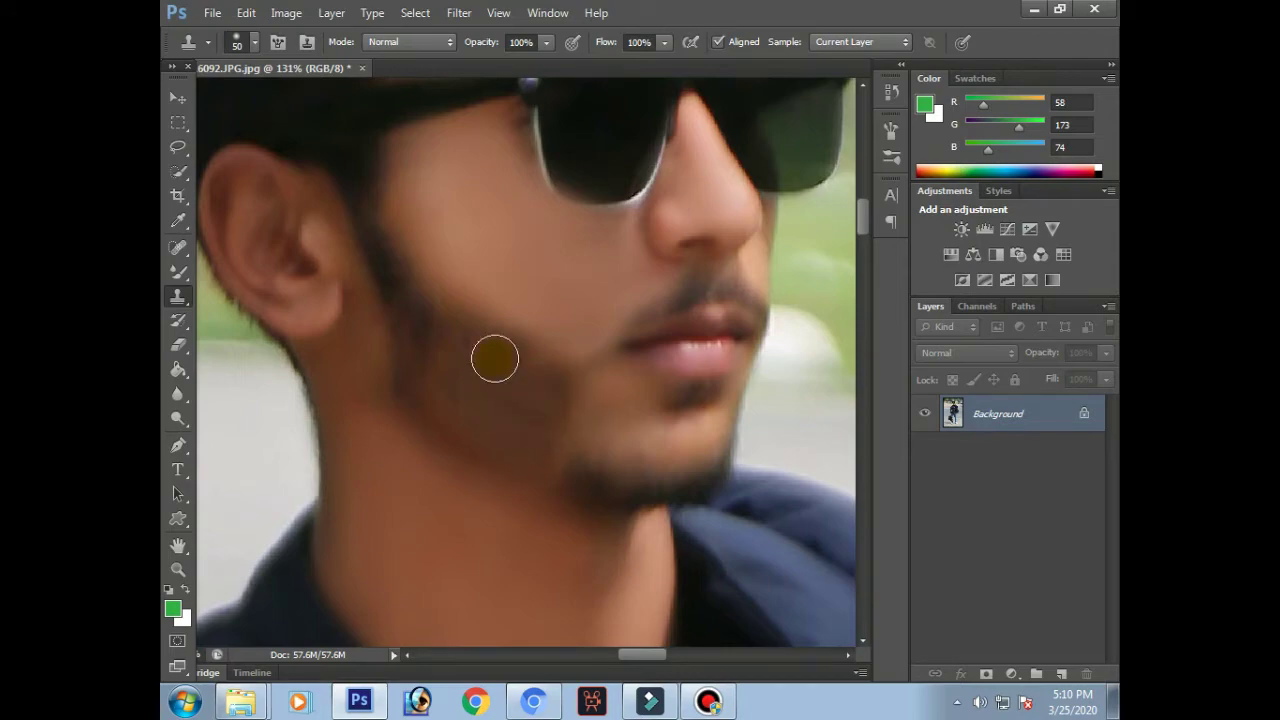
{"action": "scroll", "coordinate": [574, 429], "scroll_direction": "down", "scroll_amount": 4}
{"action": "scroll", "coordinate": [586, 414], "scroll_direction": "up", "scroll_amount": 2}
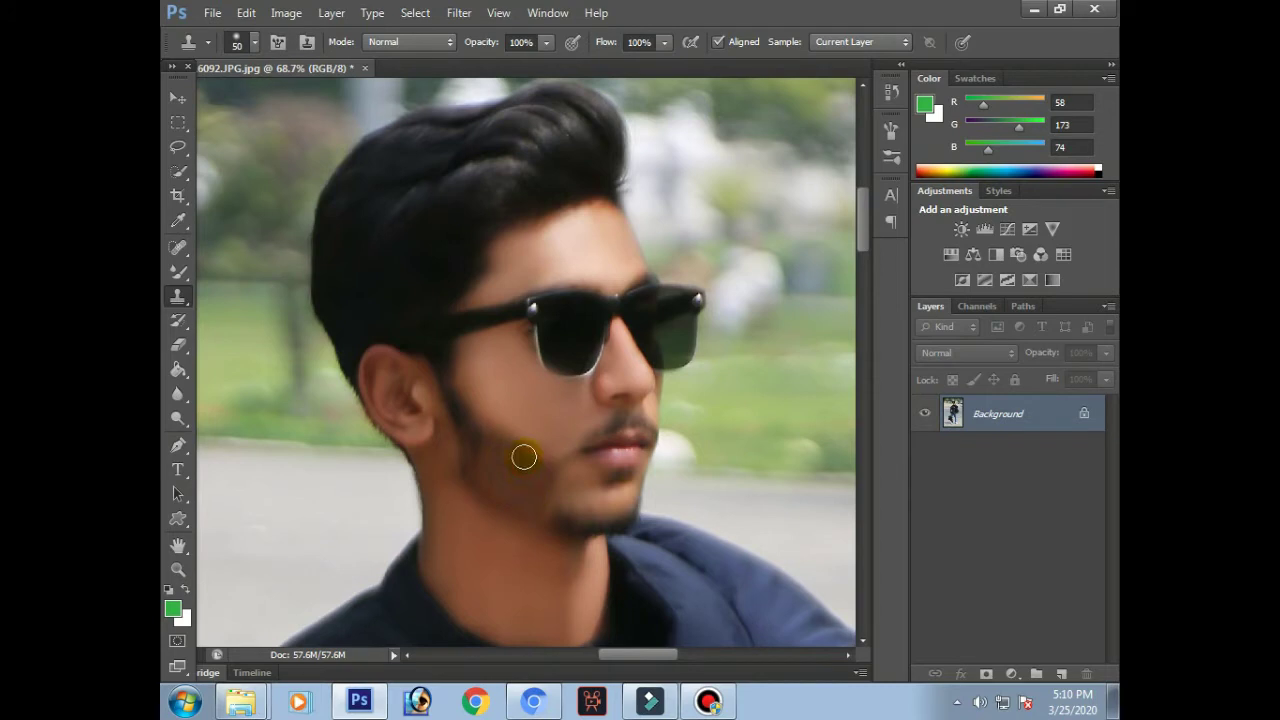
- Reduce the Clone Stamp to size 20 and clone lighter skin down the beard's front edge beside the mouth
{"action": "scroll", "coordinate": [556, 461], "scroll_direction": "up", "scroll_amount": 3}
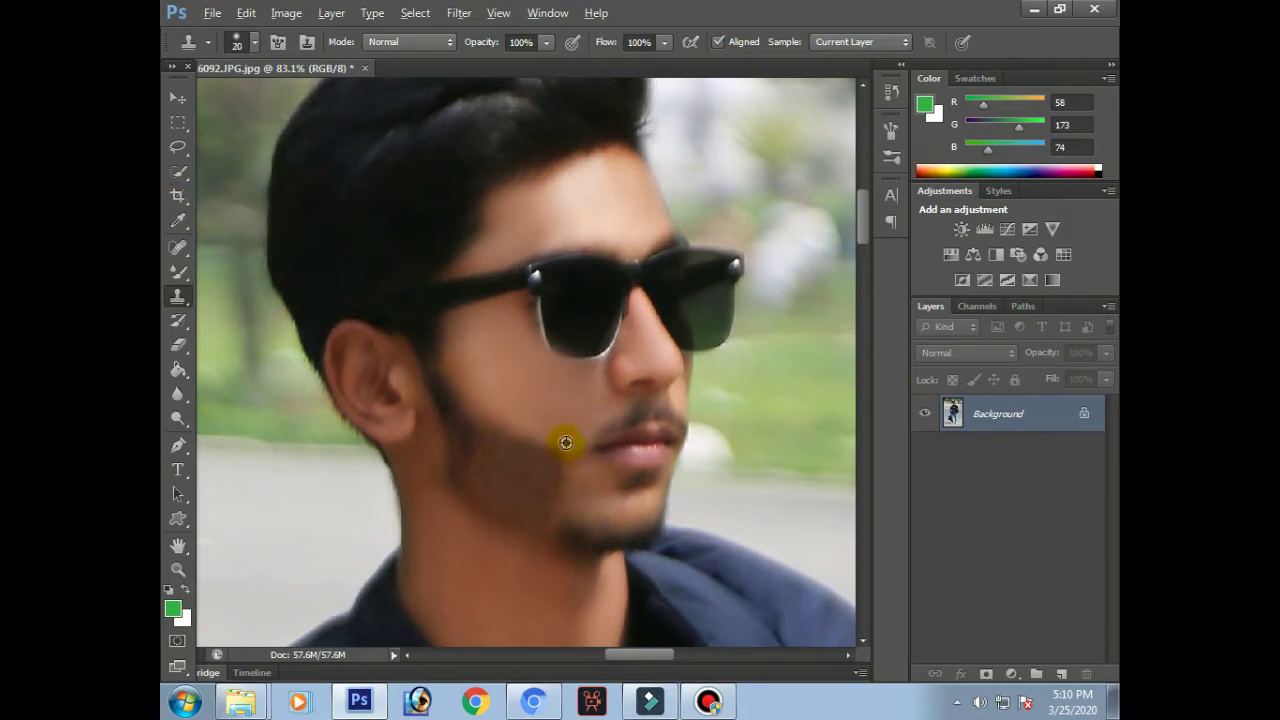
{"action": "scroll", "coordinate": [566, 442], "scroll_direction": "up", "scroll_amount": 2}
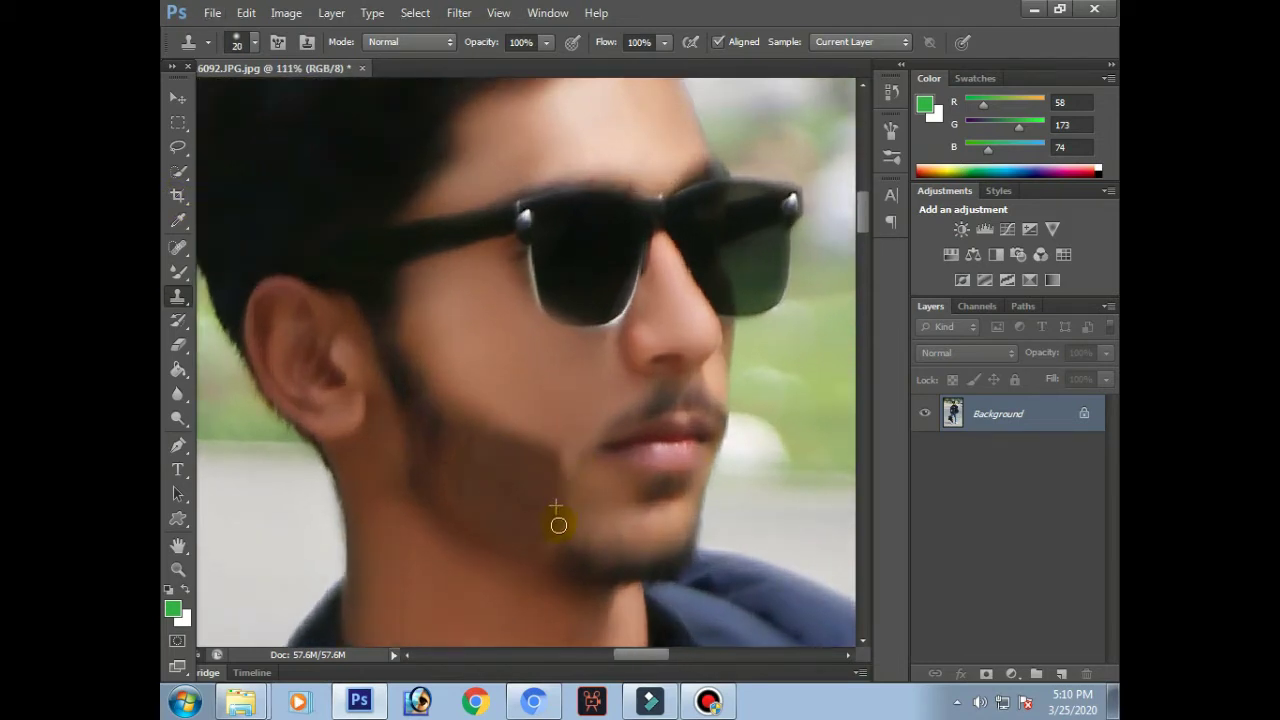
{"action": "left_click_drag", "start_coordinate": [565, 470], "coordinate": [563, 507]}
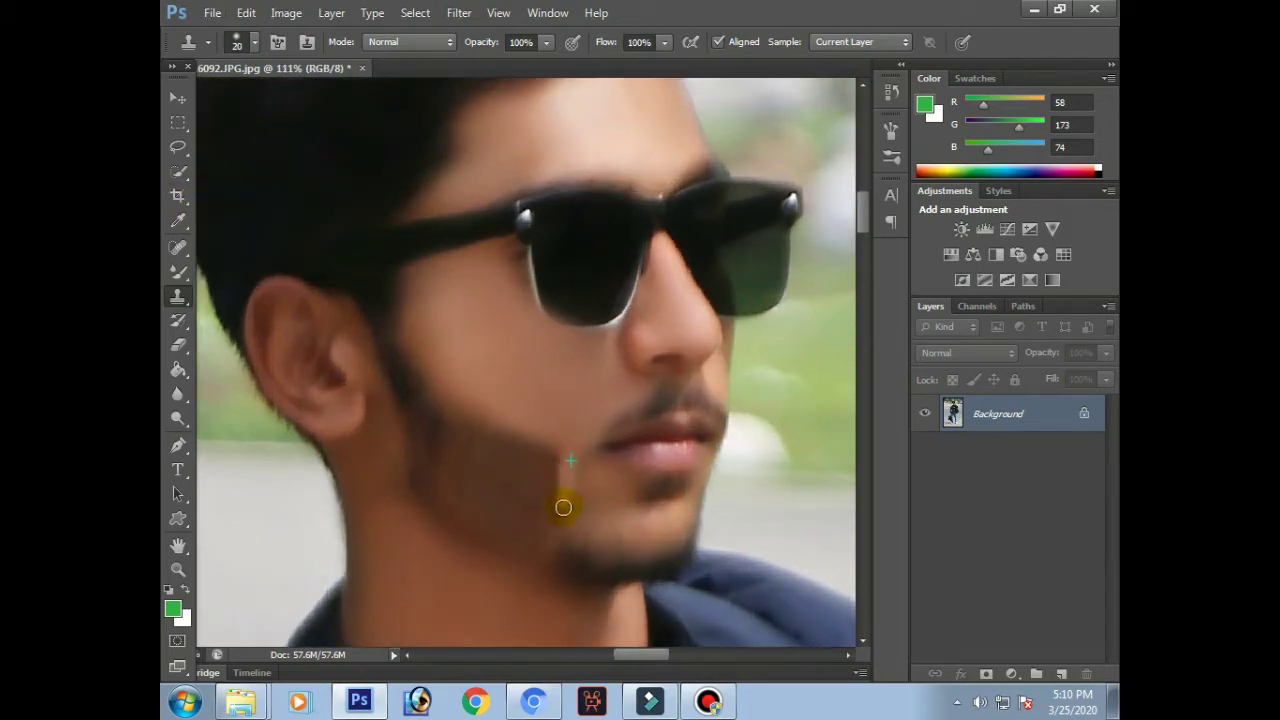
- Set the Clone Stamp to size 30, 71% opacity and 76% flow, and clone cheek skin along the beard's upper edge
{"action": "scroll", "coordinate": [560, 539], "scroll_direction": "down", "scroll_amount": 6}
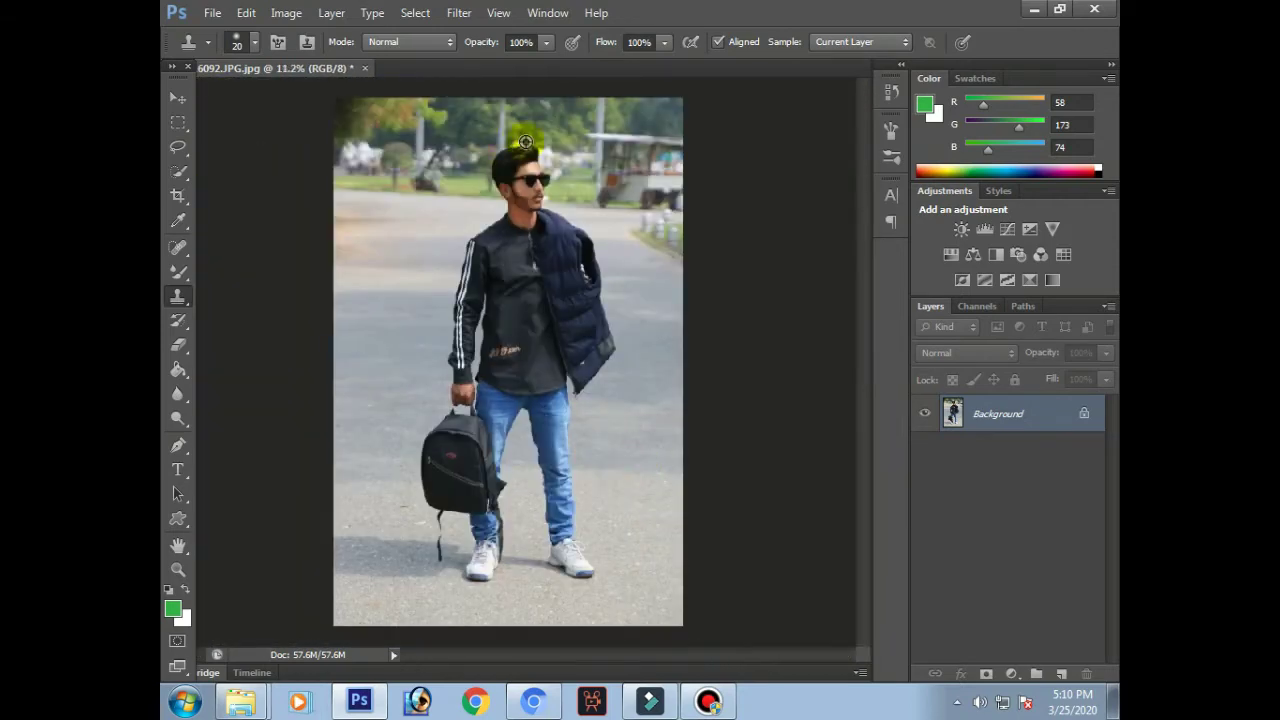
{"action": "scroll", "coordinate": [508, 272], "scroll_direction": "up", "scroll_amount": 3}
{"action": "scroll", "coordinate": [508, 272], "scroll_direction": "up", "scroll_amount": 7}
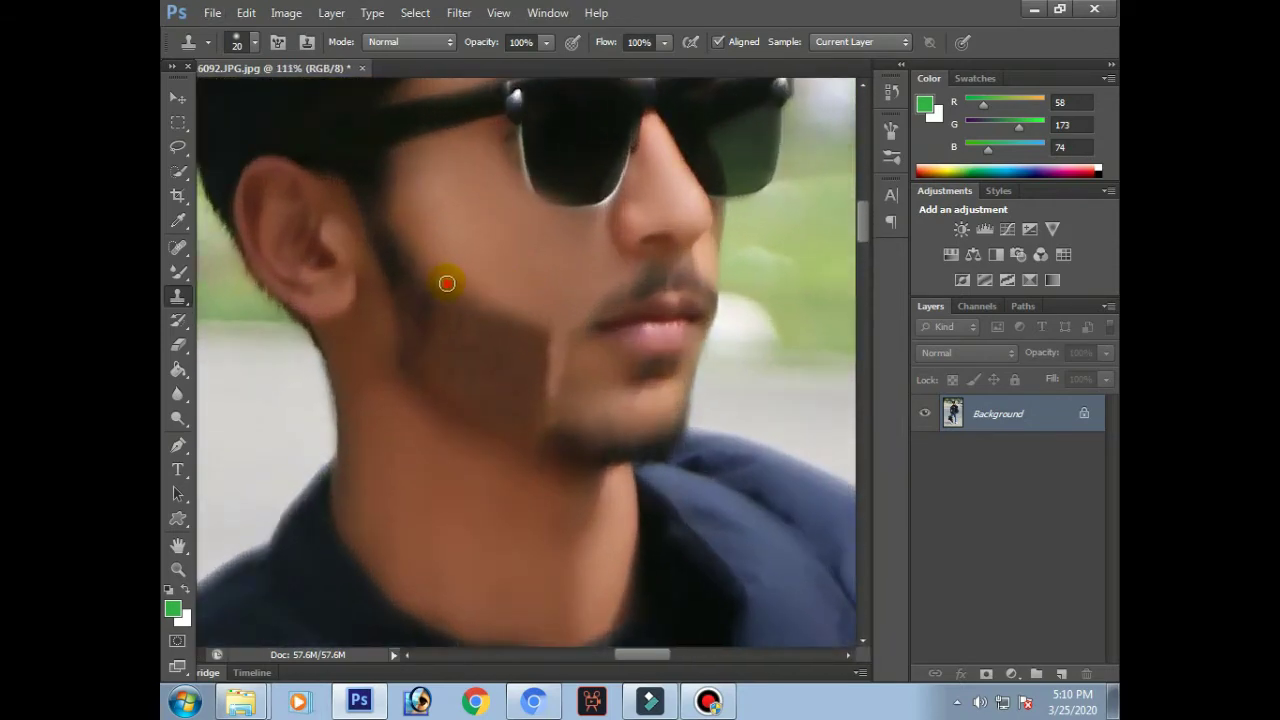
{"action": "left_click_drag", "start_coordinate": [447, 283], "coordinate": [504, 310]}
{"action": "key", "text": "ctrl+z"}
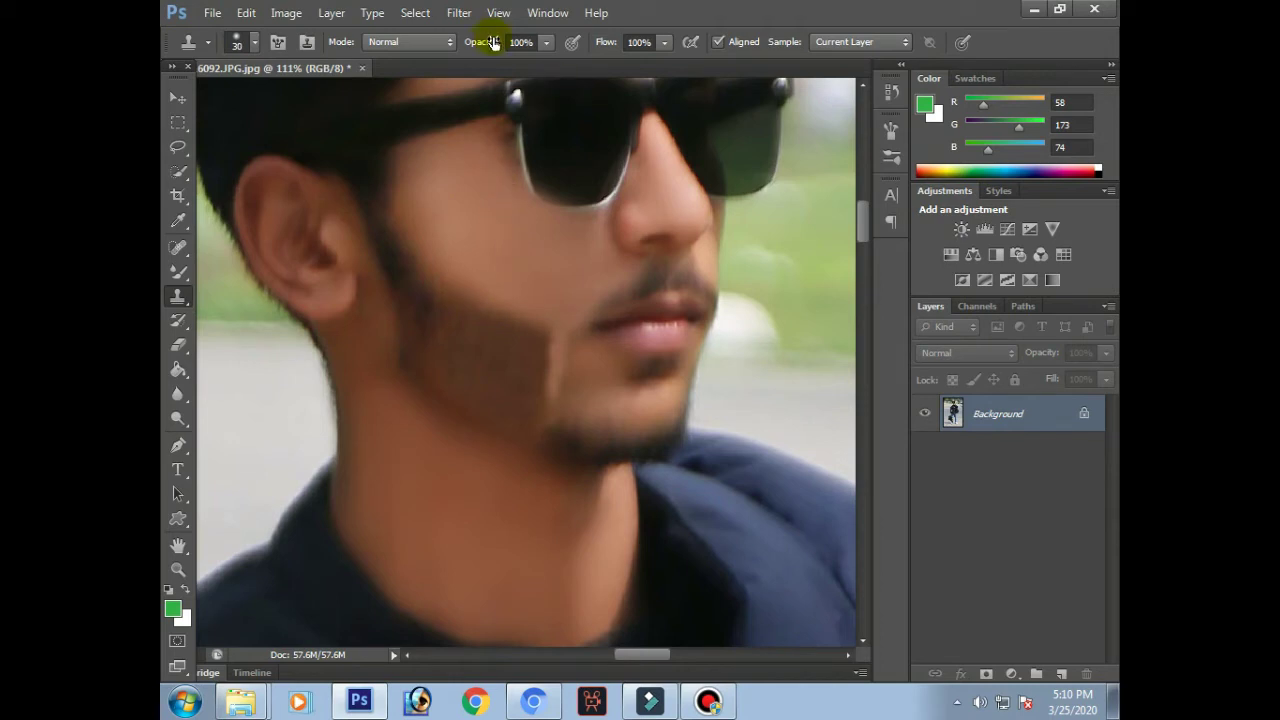
{"action": "left_click_drag", "start_coordinate": [493, 43], "coordinate": [467, 43]}
{"action": "left_click_drag", "start_coordinate": [606, 43], "coordinate": [584, 43]}
{"action": "key", "text": "]"}
{"action": "mouse_move", "coordinate": [460, 245]}
{"action": "left_mouse_down"}
{"action": "mouse_move", "coordinate": [453, 283]}
{"action": "mouse_move", "coordinate": [544, 312]}
{"action": "left_mouse_up"}
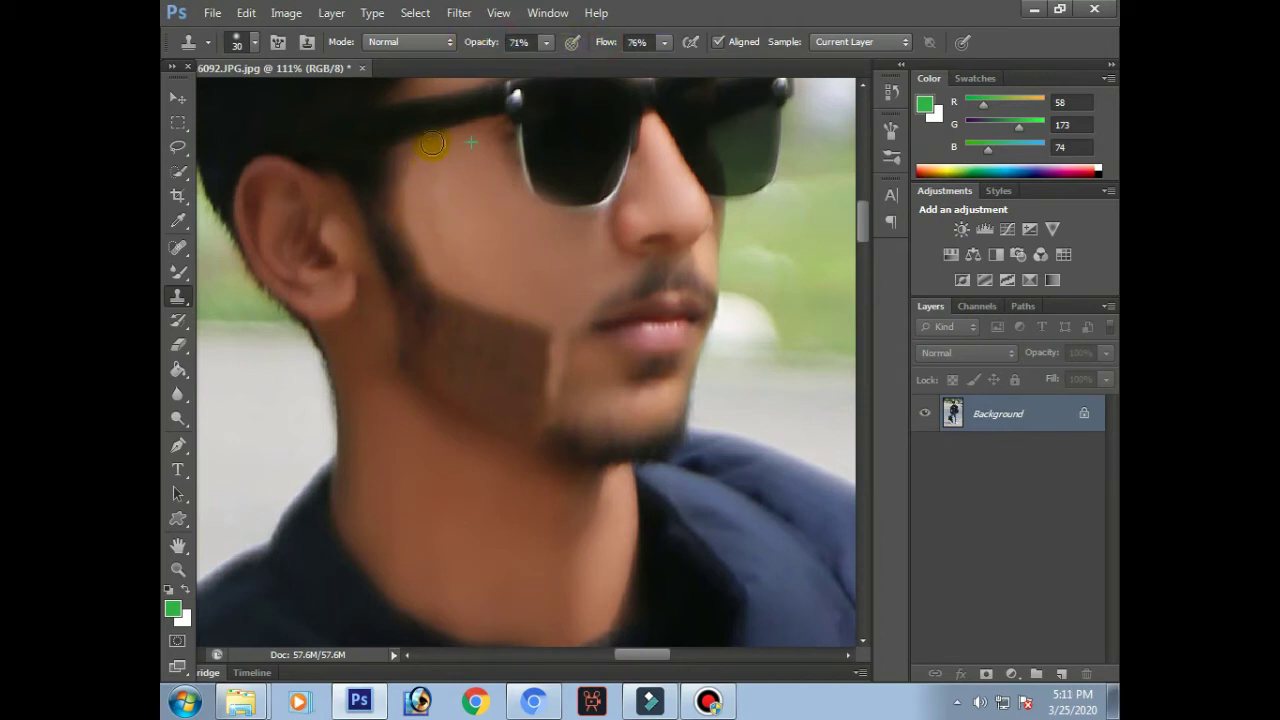
- Clone clean skin over the cheek and the temple just below the sunglasses' arm
{"action": "scroll", "coordinate": [476, 206], "scroll_direction": "down", "scroll_amount": 2}
{"action": "left_click_drag", "start_coordinate": [480, 203], "coordinate": [485, 357]}
{"action": "scroll", "coordinate": [485, 357], "scroll_direction": "up", "scroll_amount": 1}
{"action": "scroll", "coordinate": [500, 390], "scroll_direction": "up", "scroll_amount": 2}
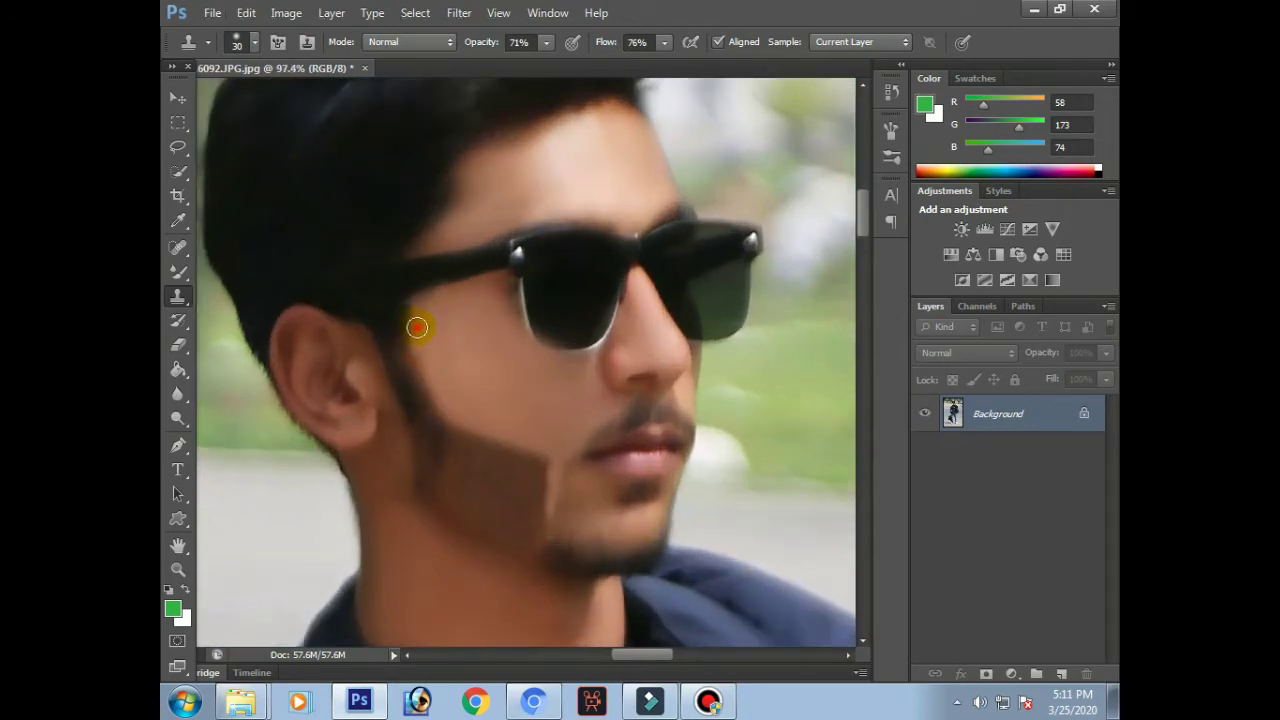
{"action": "left_click_drag", "start_coordinate": [417, 327], "coordinate": [435, 298]}
{"action": "left_click", "coordinate": [471, 314], "text": "alt"}
{"action": "left_click", "coordinate": [480, 320], "text": "alt"}
- Clone sampled cheek skin over the lower face and chin at brush size 30
{"action": "left_click_drag", "start_coordinate": [555, 393], "coordinate": [521, 353]}
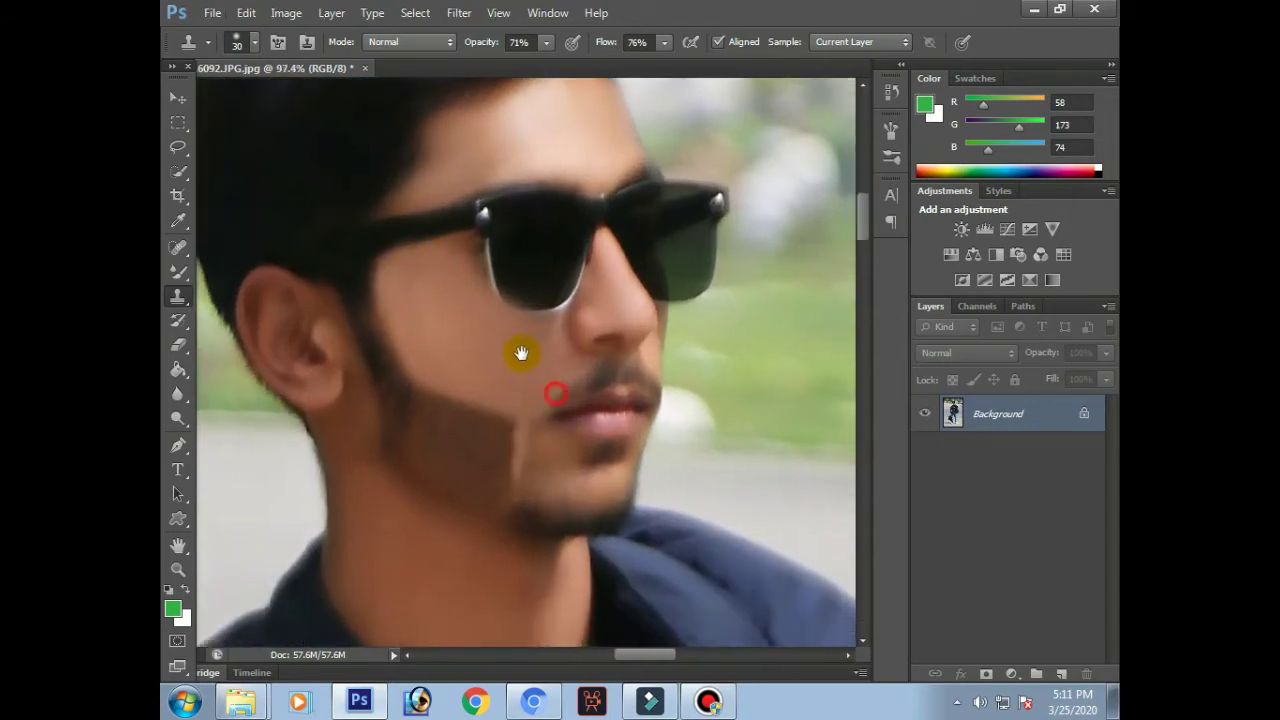
{"action": "scroll", "coordinate": [486, 365], "scroll_direction": "down", "scroll_amount": 2}
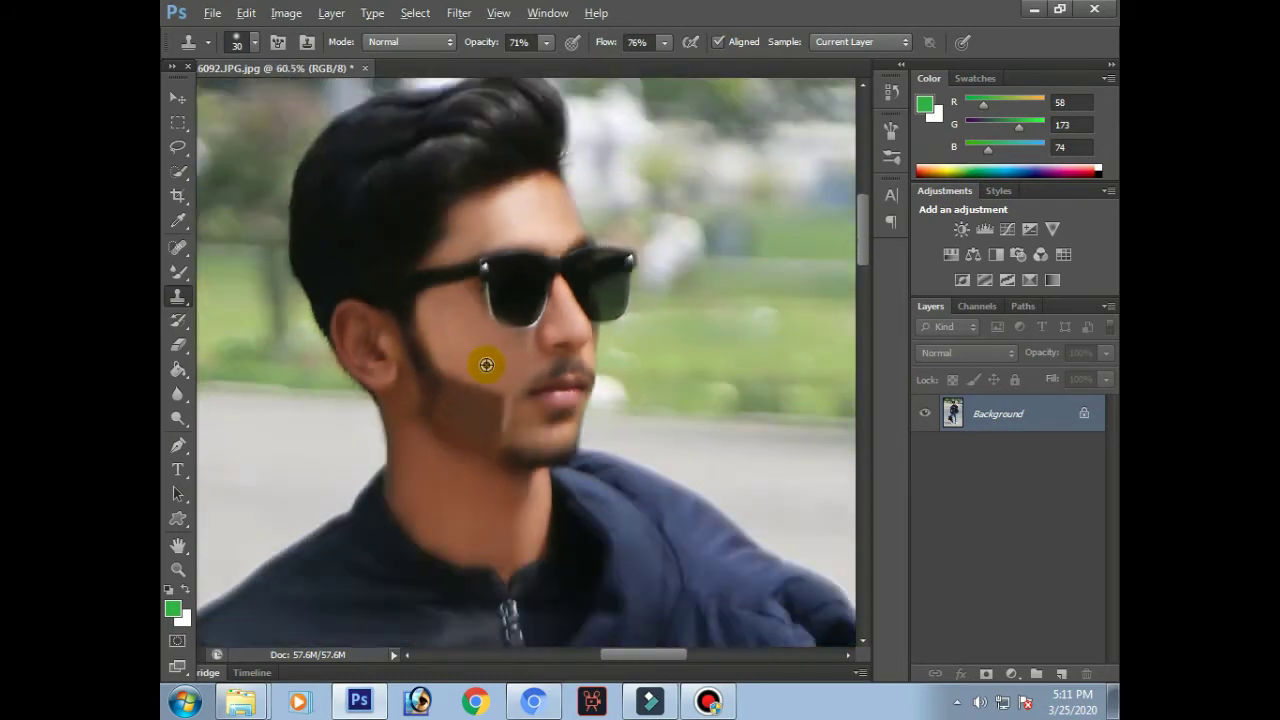
{"action": "scroll", "coordinate": [486, 365], "scroll_direction": "down", "scroll_amount": 1}
{"action": "scroll", "coordinate": [486, 366], "scroll_direction": "up", "scroll_amount": 3}
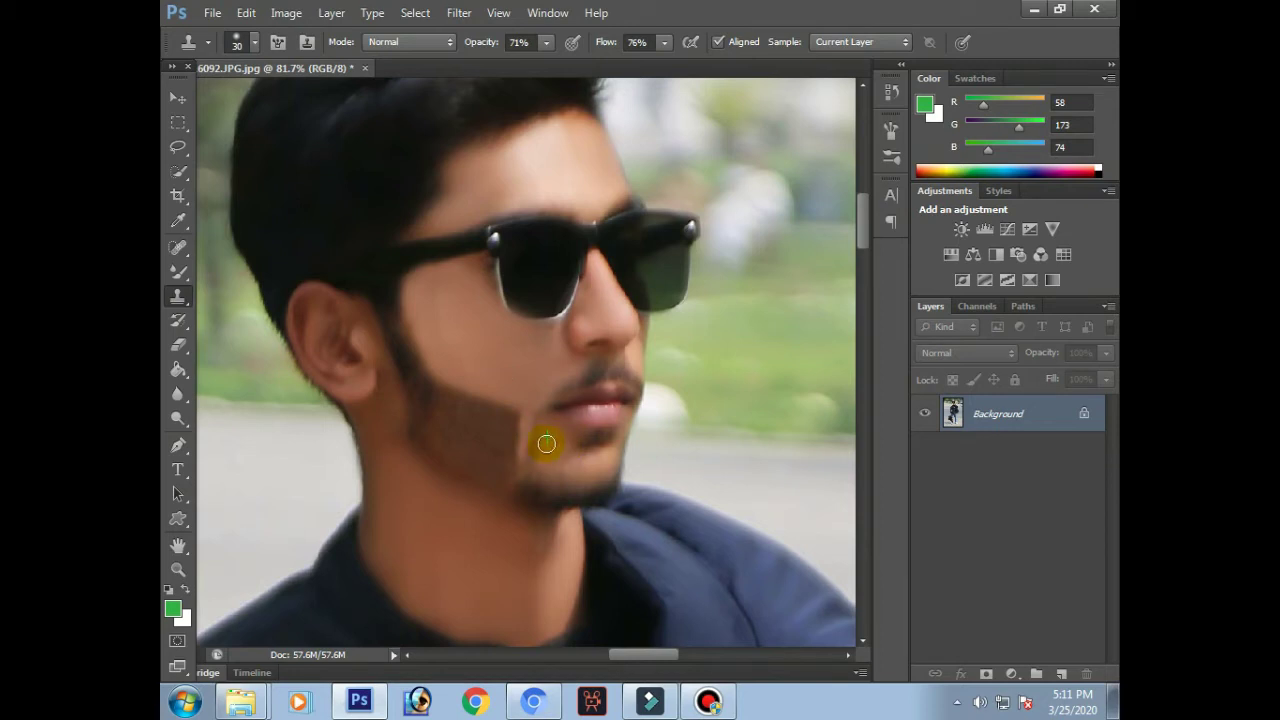
{"action": "scroll", "coordinate": [580, 435], "scroll_direction": "right", "scroll_amount": 1}
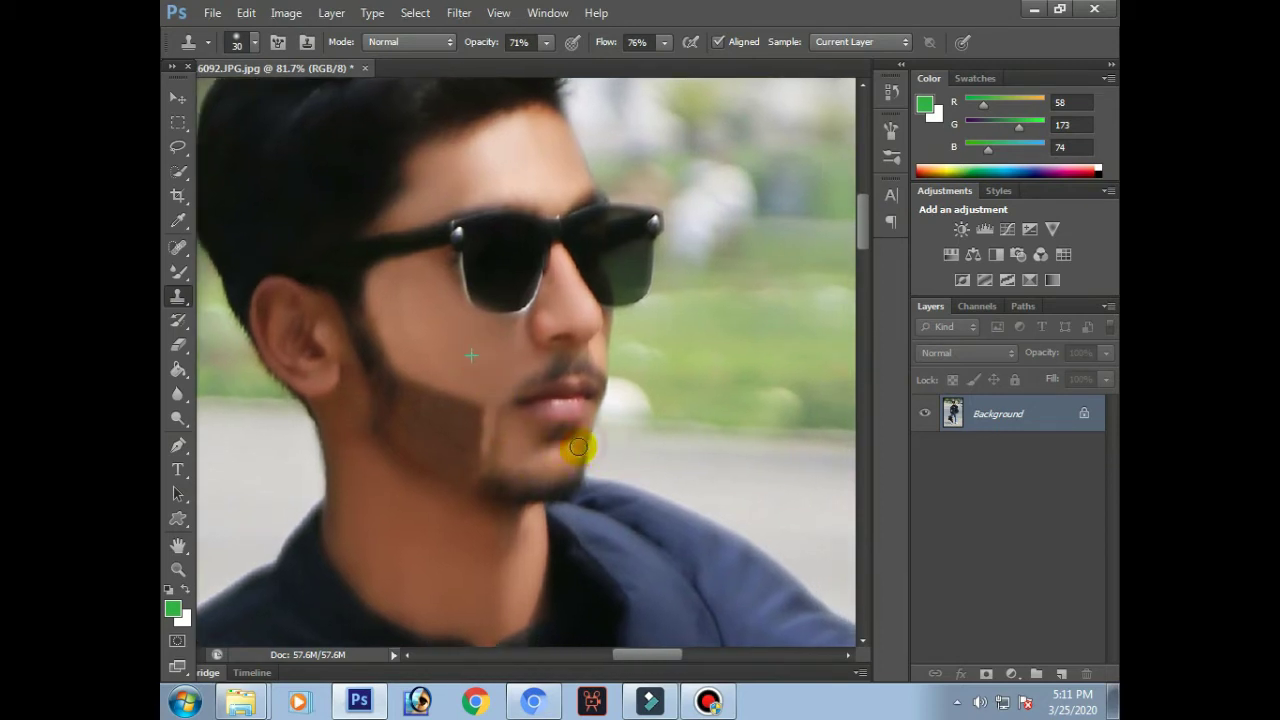
- Apply a Selective Color adjustment that raises Black to +3% in the Blacks
{"action": "scroll", "coordinate": [670, 617], "scroll_direction": "down", "scroll_amount": 6}
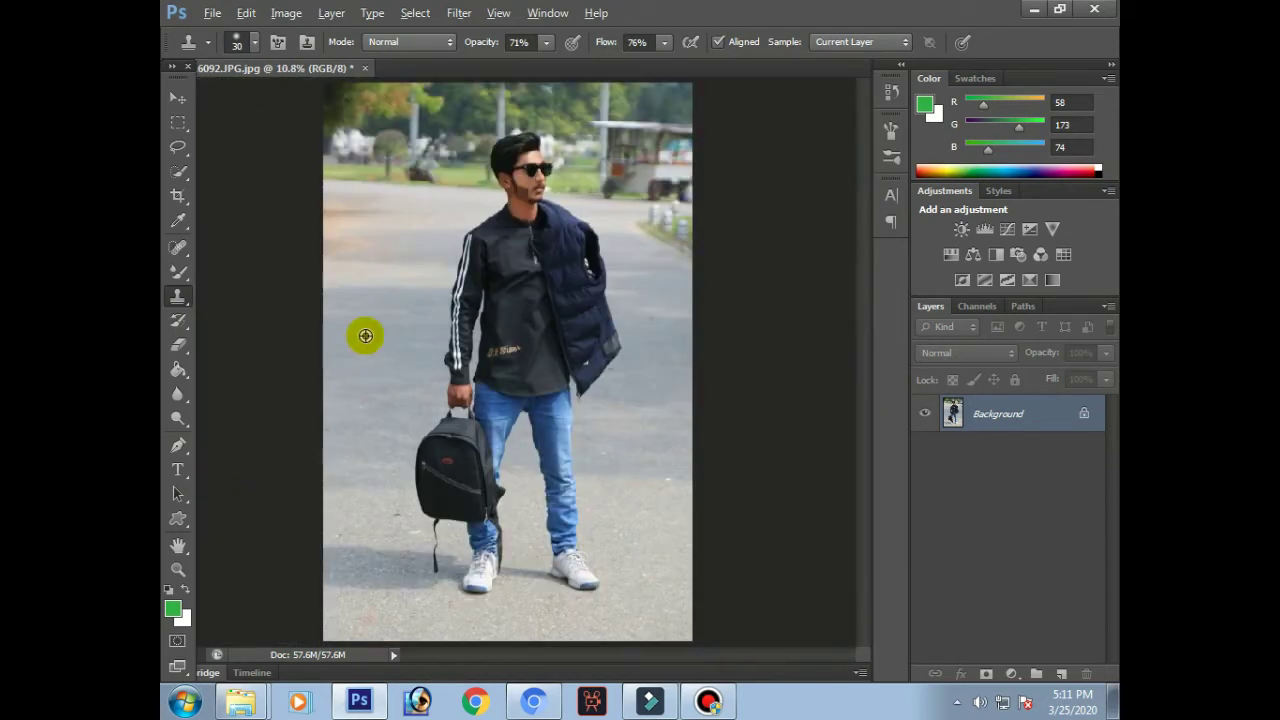
{"action": "scroll", "coordinate": [555, 250], "scroll_direction": "up", "scroll_amount": 4}
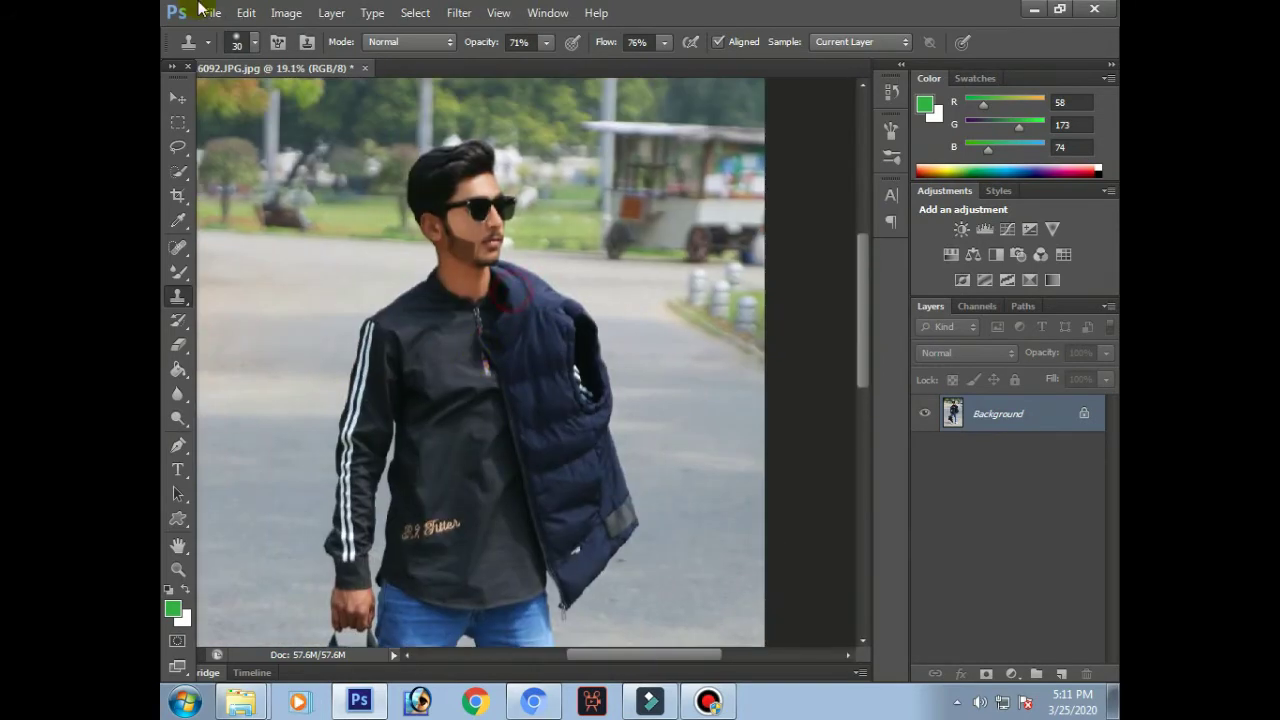
{"action": "left_click", "coordinate": [286, 12]}
{"action": "mouse_move", "coordinate": [314, 62]}
{"action": "left_click", "coordinate": [571, 340]}
{"action": "left_click", "coordinate": [903, 215]}
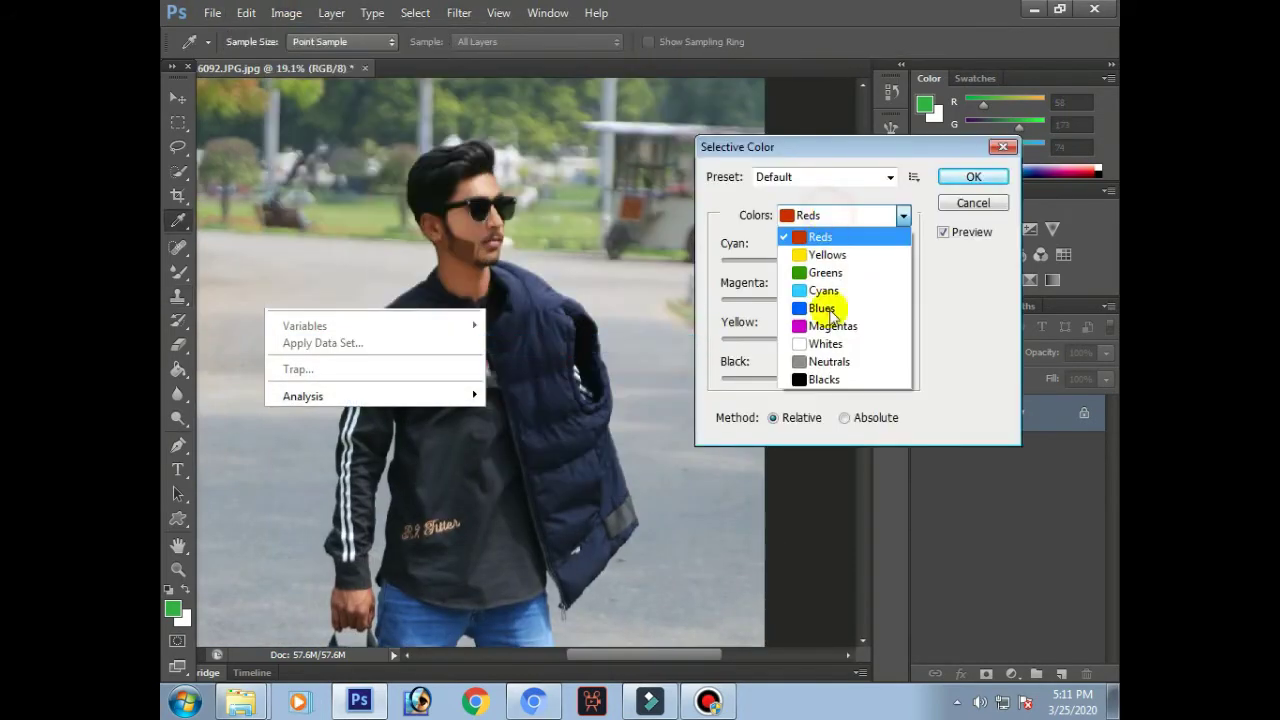
{"action": "left_click", "coordinate": [823, 384]}
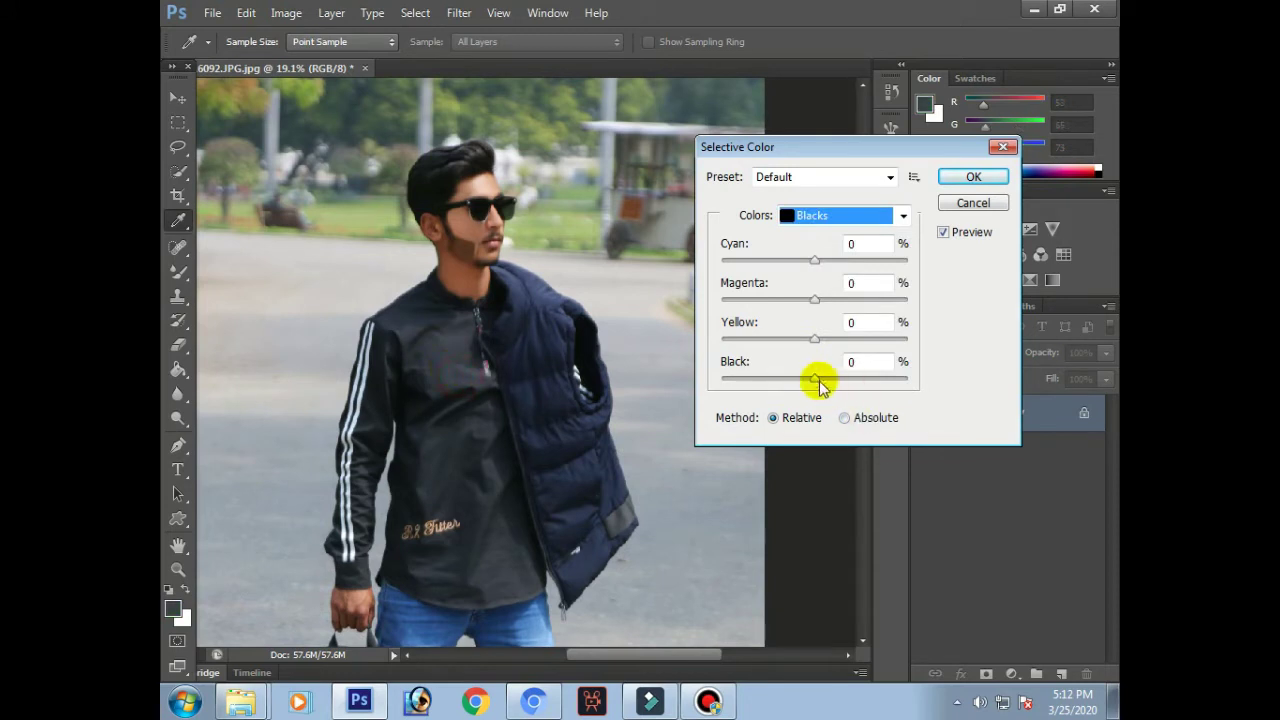
{"action": "left_click_drag", "start_coordinate": [818, 378], "coordinate": [819, 382]}
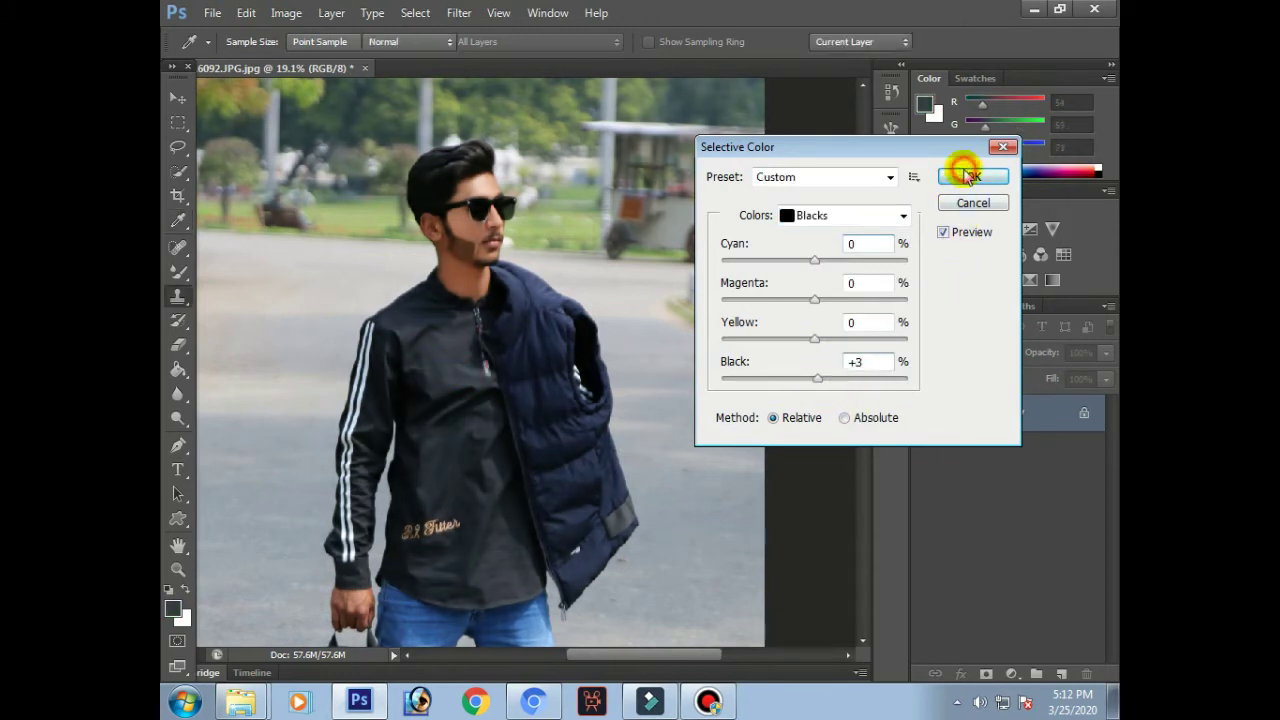
{"action": "left_click", "coordinate": [973, 176]}
- Dodge the man's face, neck and hand with a size 175 brush set to Midtones and 29% exposure
{"action": "left_click", "coordinate": [178, 418]}
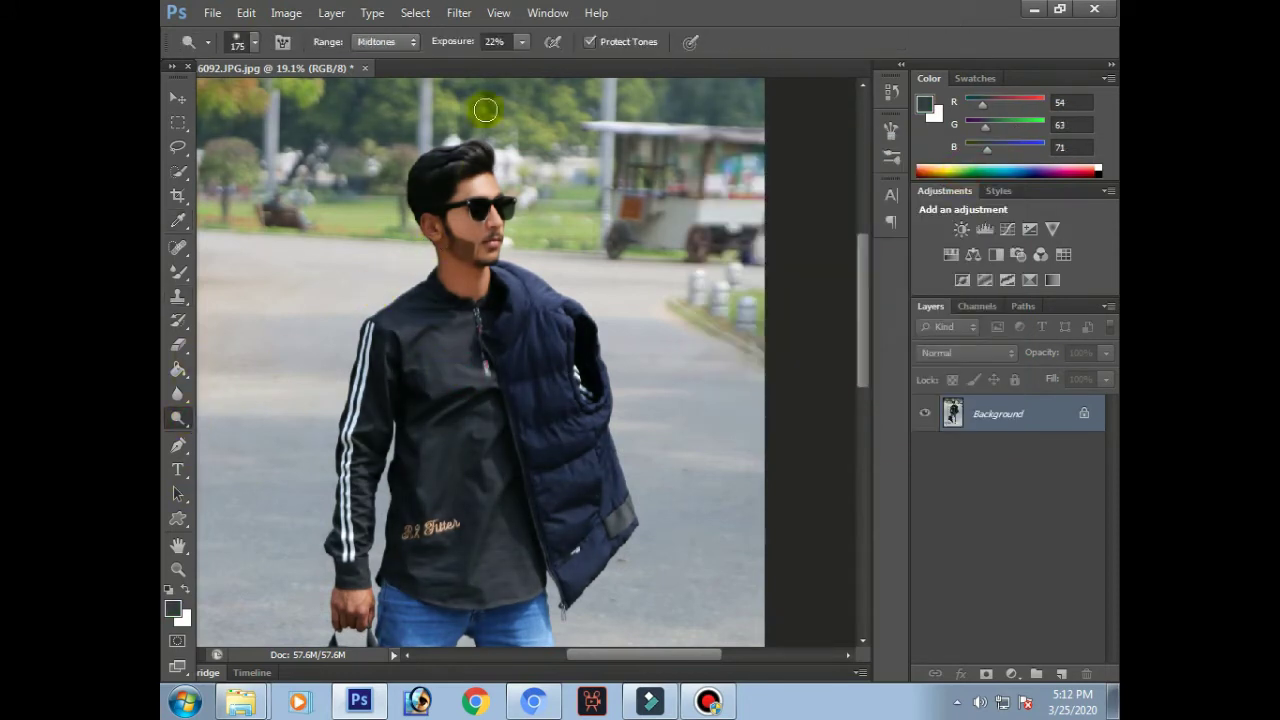
{"action": "mouse_move", "coordinate": [487, 182]}
{"action": "left_mouse_down"}
{"action": "mouse_move", "coordinate": [443, 193]}
{"action": "mouse_move", "coordinate": [472, 232]}
{"action": "mouse_move", "coordinate": [496, 234]}
{"action": "mouse_move", "coordinate": [450, 267]}
{"action": "left_mouse_up"}
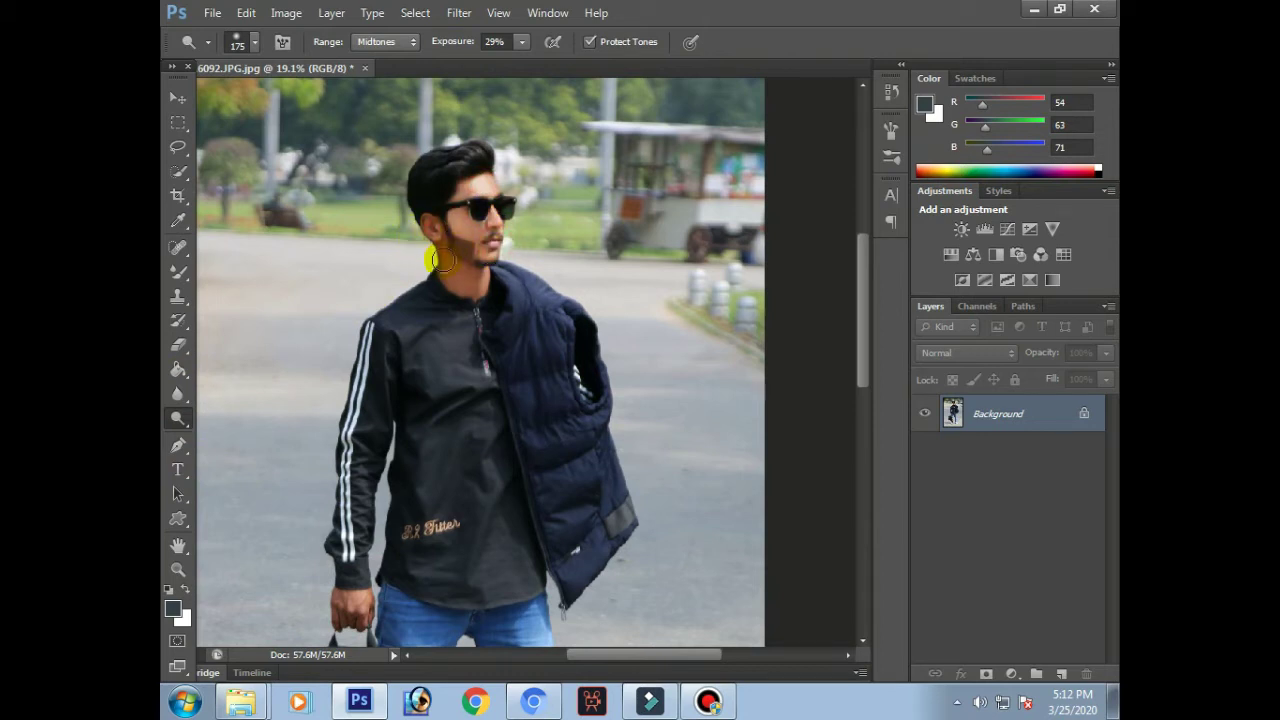
{"action": "scroll", "coordinate": [432, 236], "scroll_direction": "up", "scroll_amount": 4}
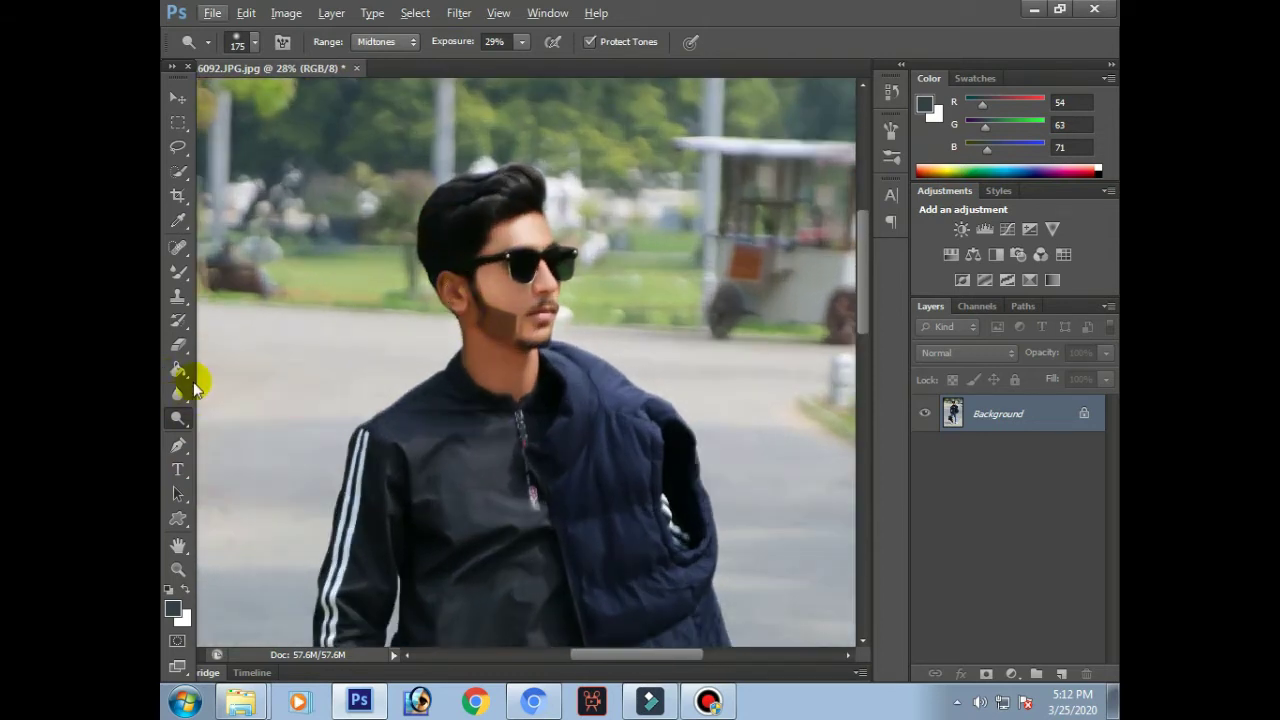
{"action": "scroll", "coordinate": [565, 385], "scroll_direction": "down", "scroll_amount": 4}
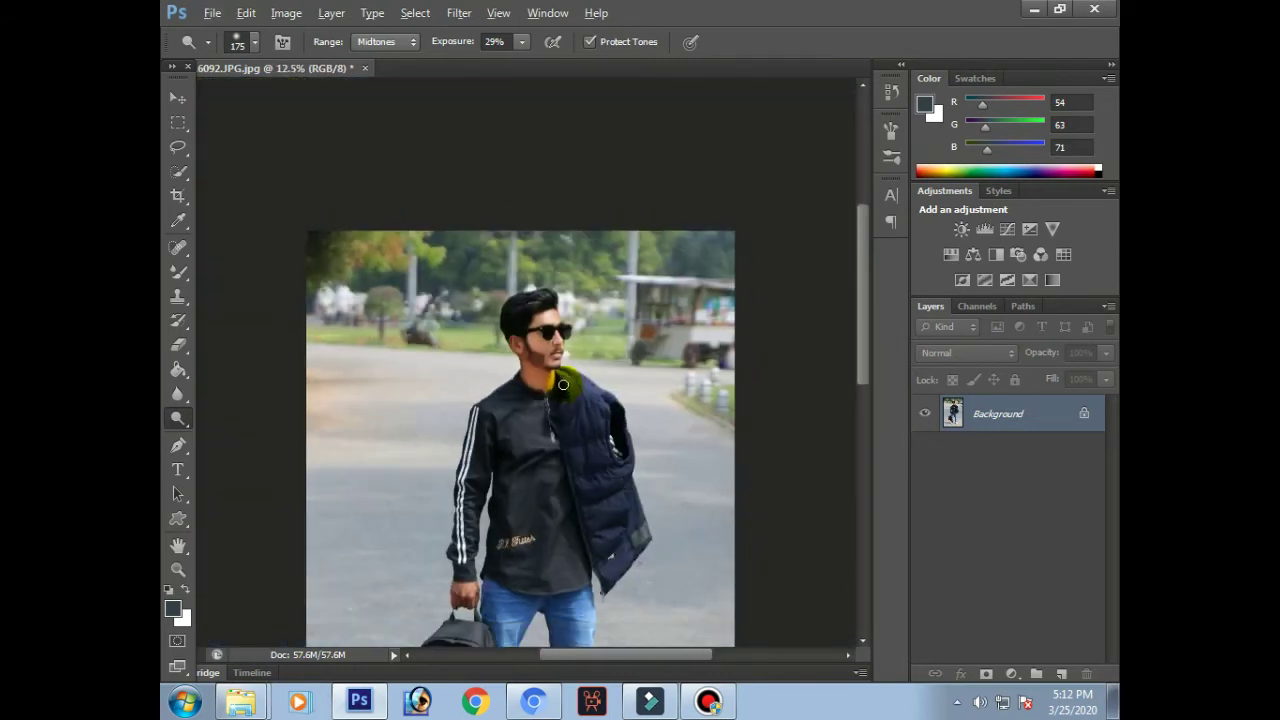
{"action": "scroll", "coordinate": [509, 360], "scroll_direction": "up", "scroll_amount": 3}
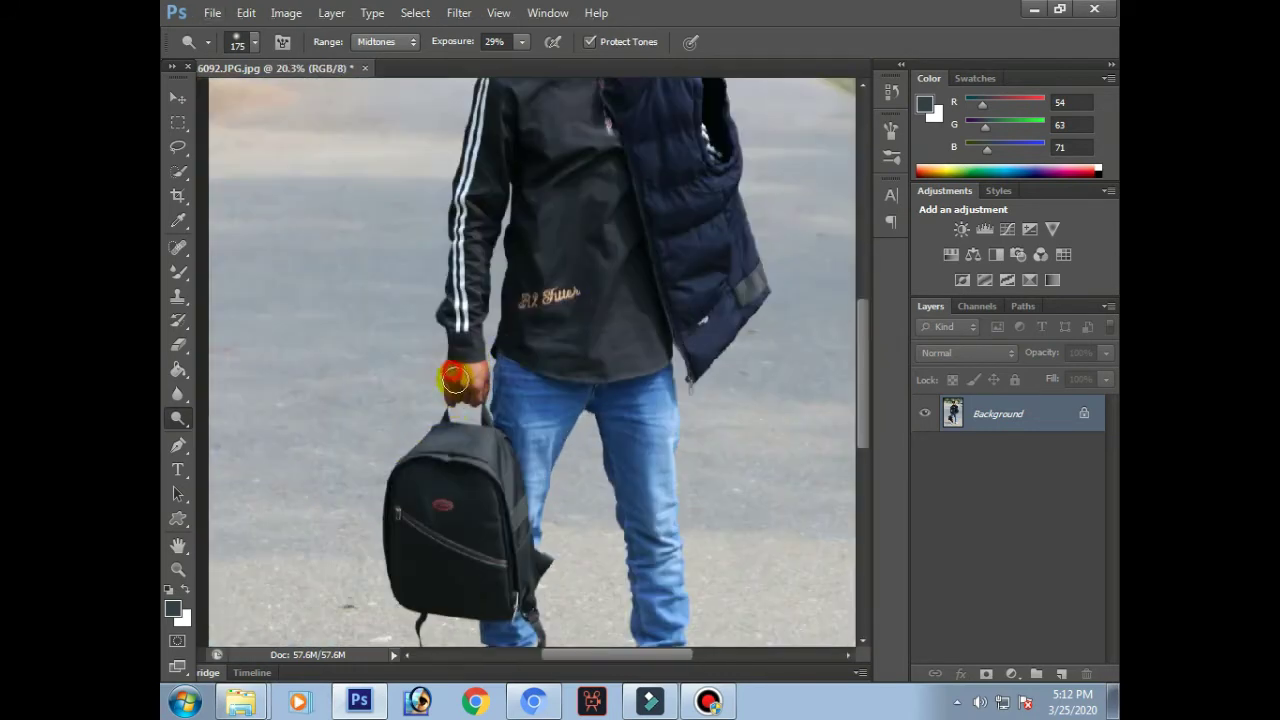
{"action": "scroll", "coordinate": [551, 391], "scroll_direction": "down", "scroll_amount": 3}
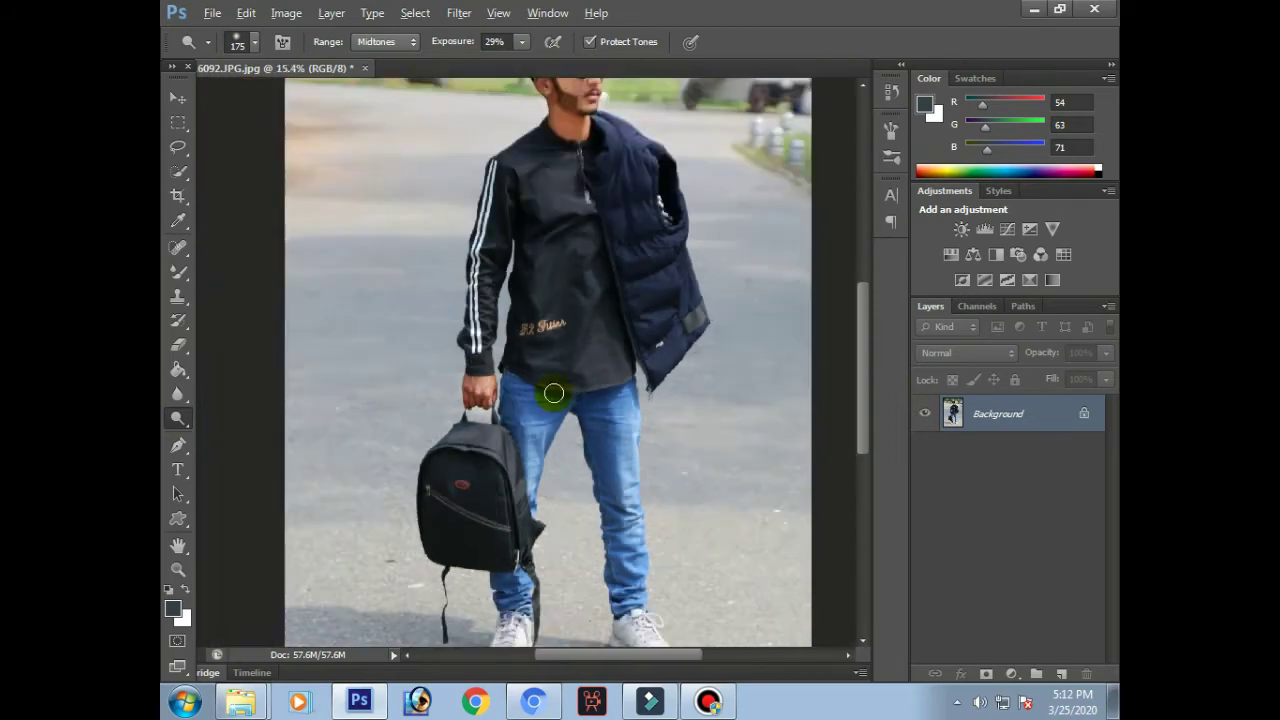
- Apply a Selective Color adjustment to the Cyans with Cyan +100%, Magenta +100% and Yellow -100%
{"action": "left_click", "coordinate": [345, 12]}
{"action": "mouse_move", "coordinate": [301, 15]}
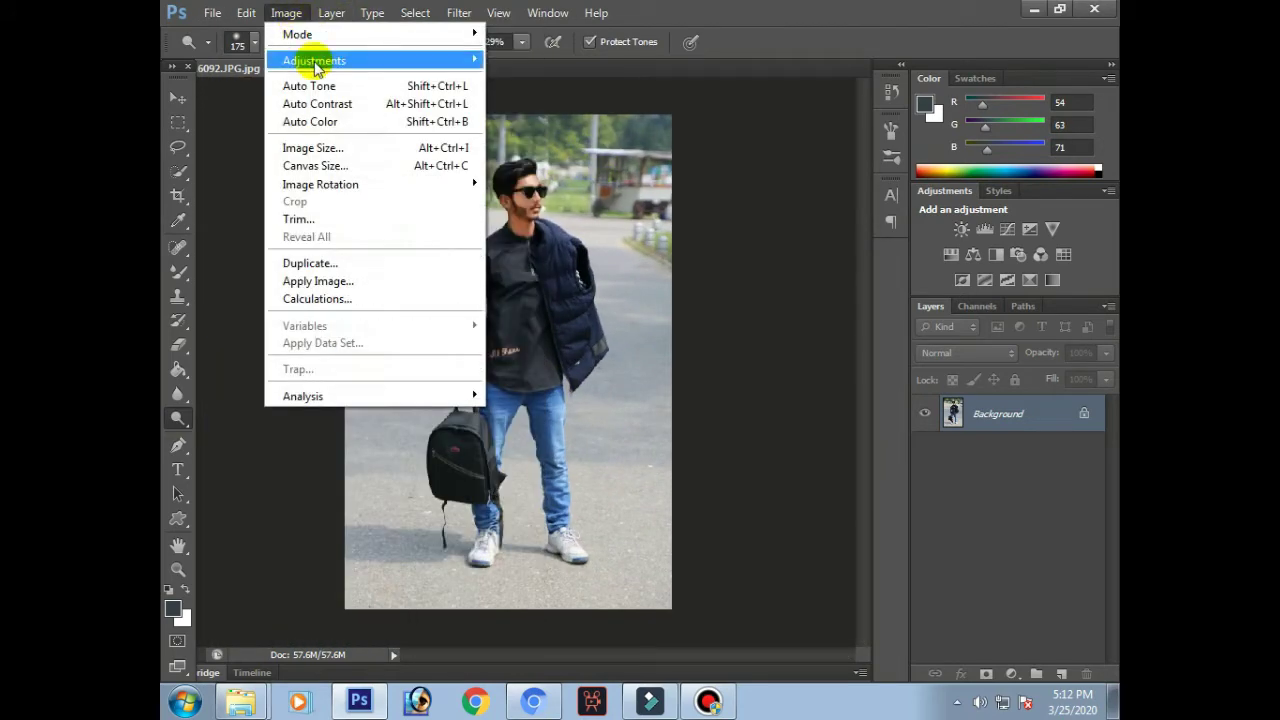
{"action": "mouse_move", "coordinate": [317, 60]}
{"action": "left_click", "coordinate": [592, 346]}
{"action": "left_click", "coordinate": [556, 404]}
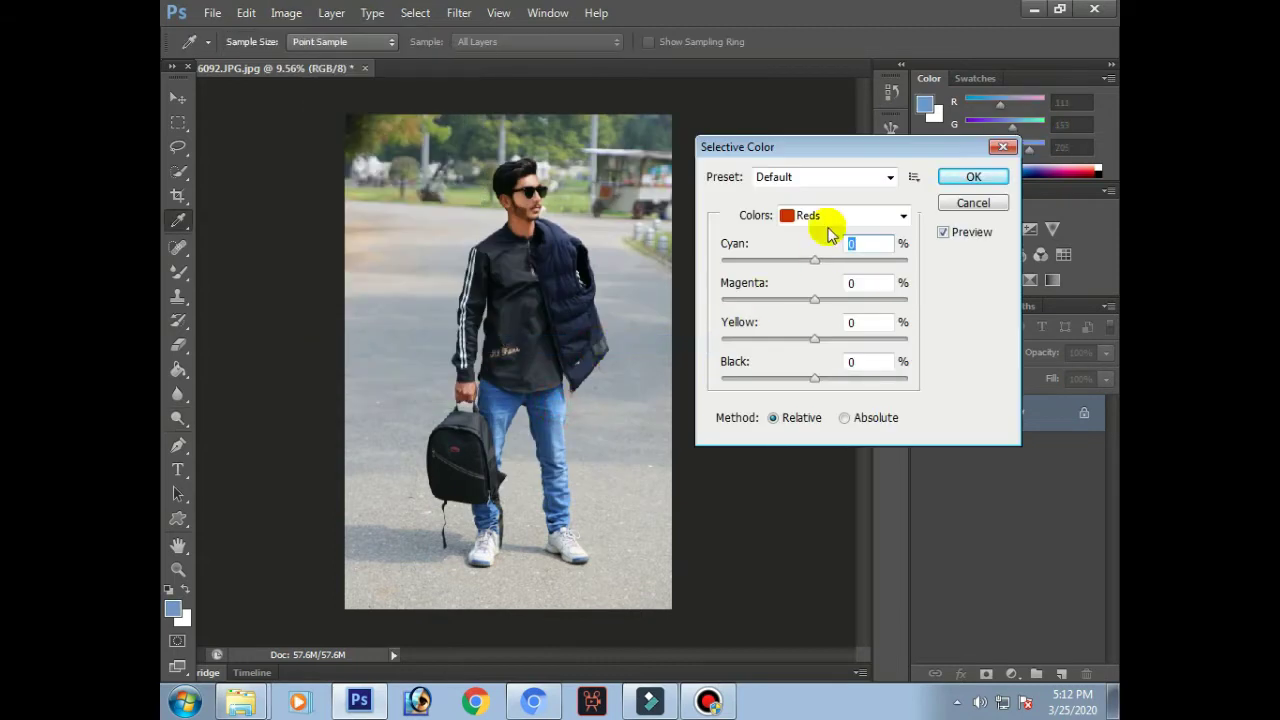
{"action": "left_click", "coordinate": [832, 217]}
{"action": "left_click", "coordinate": [833, 292]}
{"action": "left_click_drag", "start_coordinate": [816, 262], "coordinate": [941, 243]}
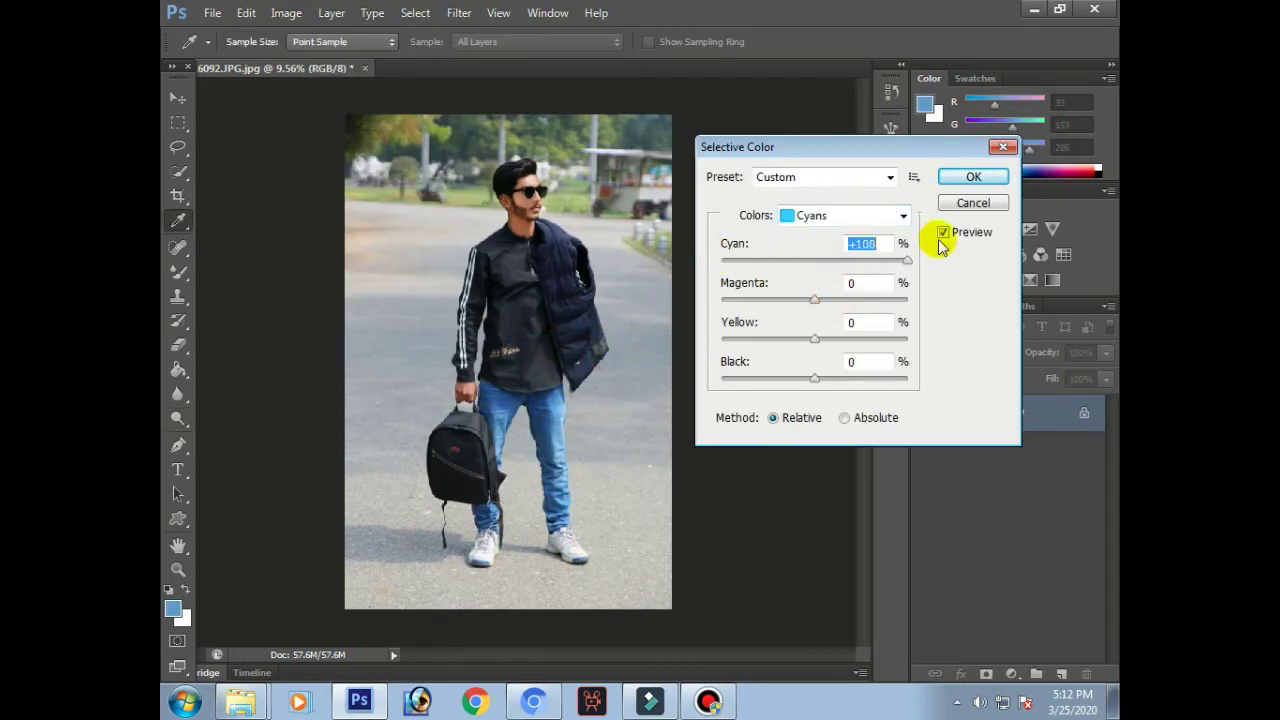
{"action": "left_click_drag", "start_coordinate": [815, 300], "coordinate": [1011, 297]}
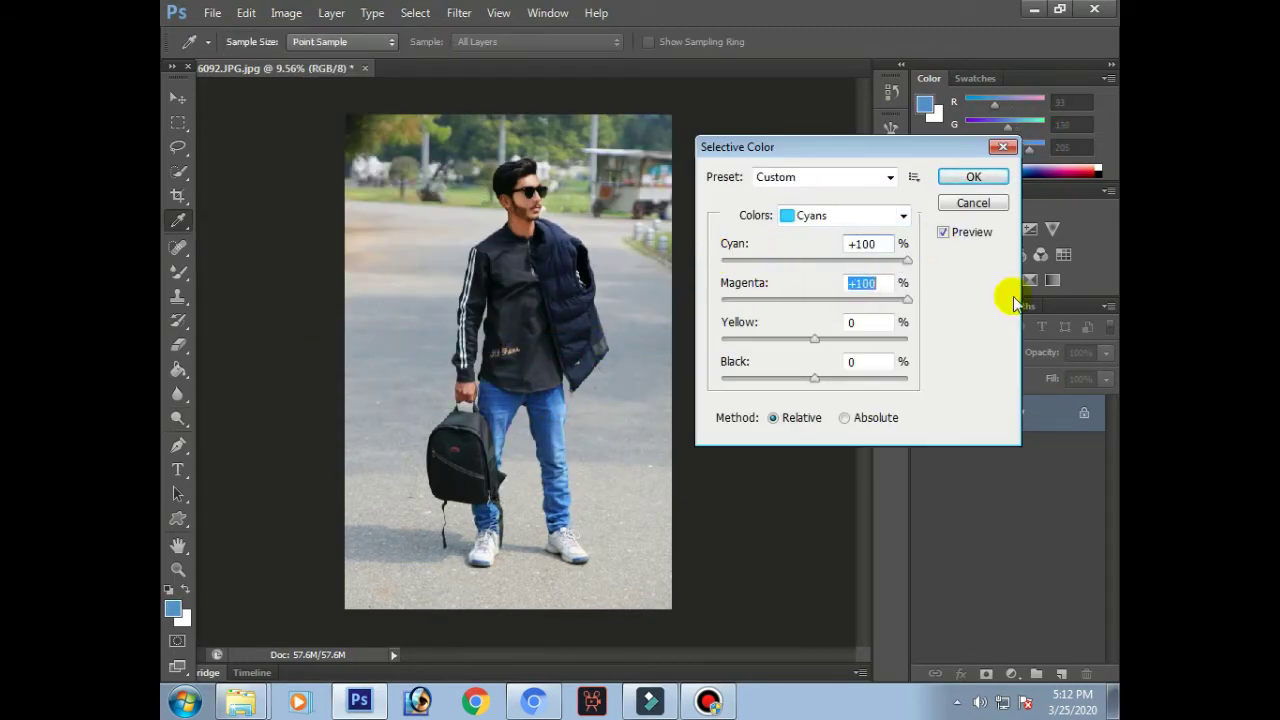
{"action": "left_click_drag", "start_coordinate": [816, 340], "coordinate": [922, 327]}
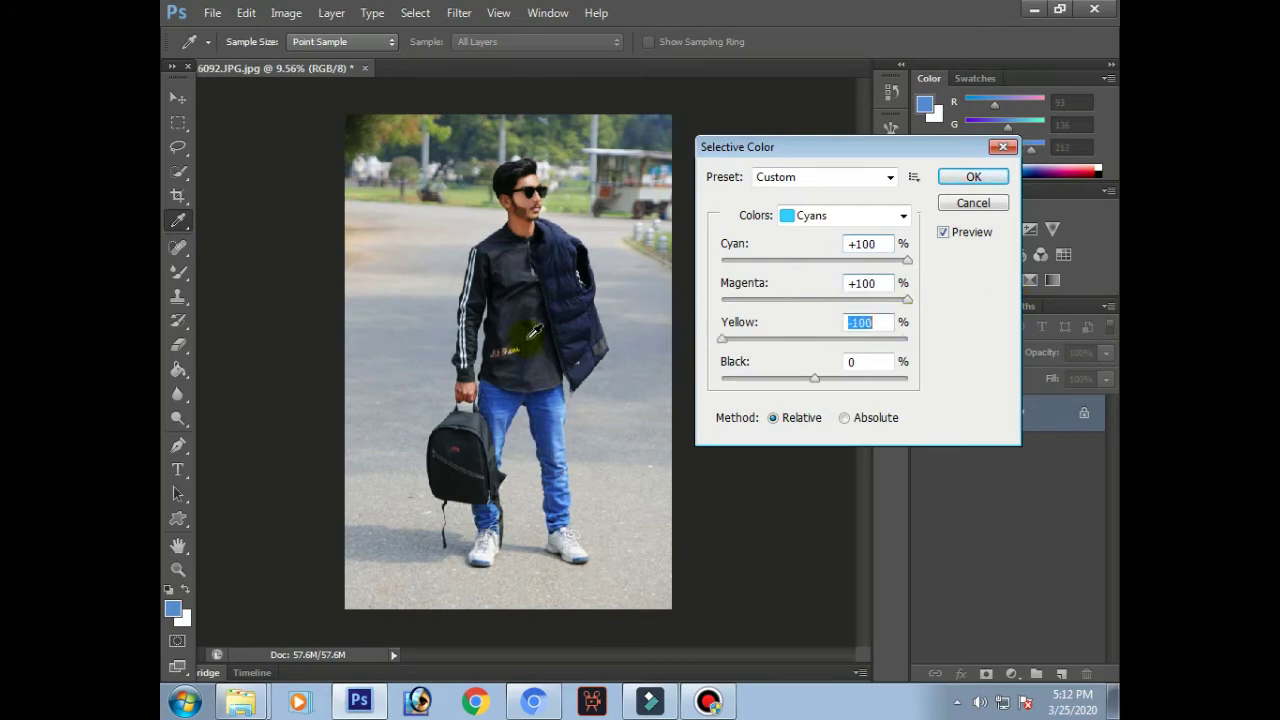
{"action": "left_click", "coordinate": [974, 177]}
- Apply a second Selective Color adjustment to the Cyans with Cyan +100%, Magenta -100% and Yellow +100%
{"action": "left_click", "coordinate": [285, 13]}
{"action": "mouse_move", "coordinate": [340, 62]}
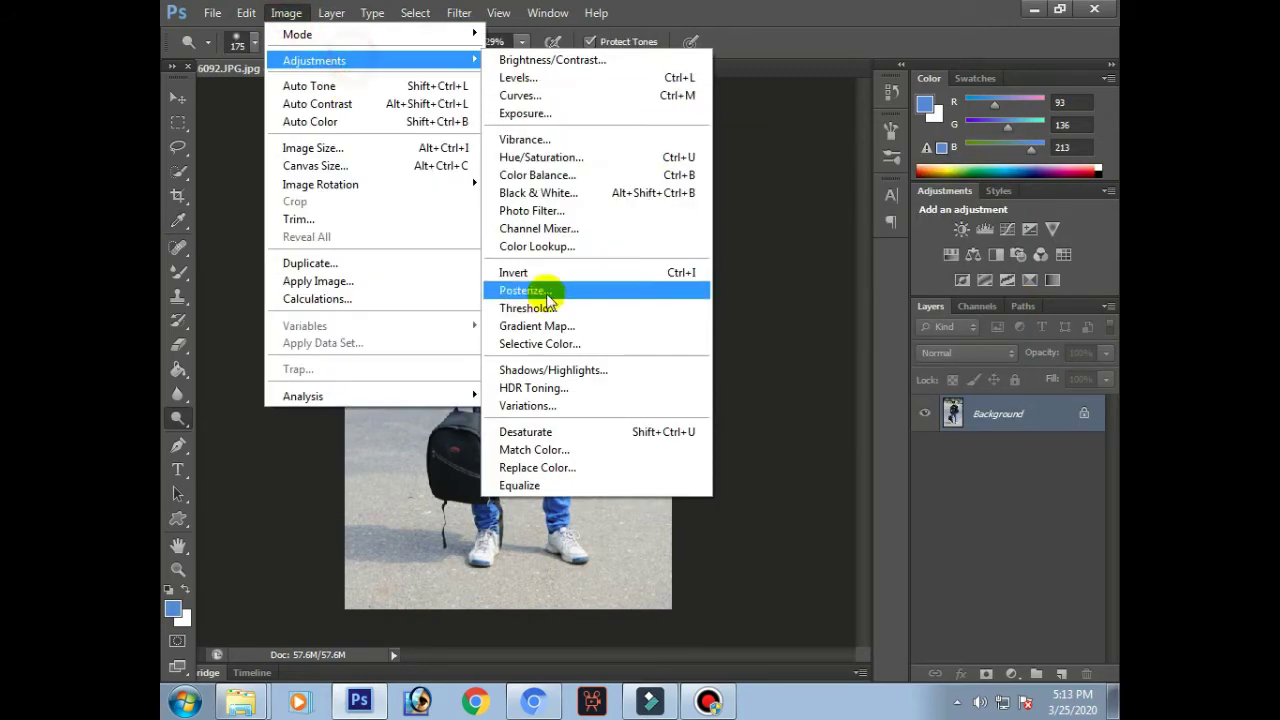
{"action": "left_click", "coordinate": [620, 346]}
{"action": "left_click", "coordinate": [829, 218]}
{"action": "left_click", "coordinate": [826, 286]}
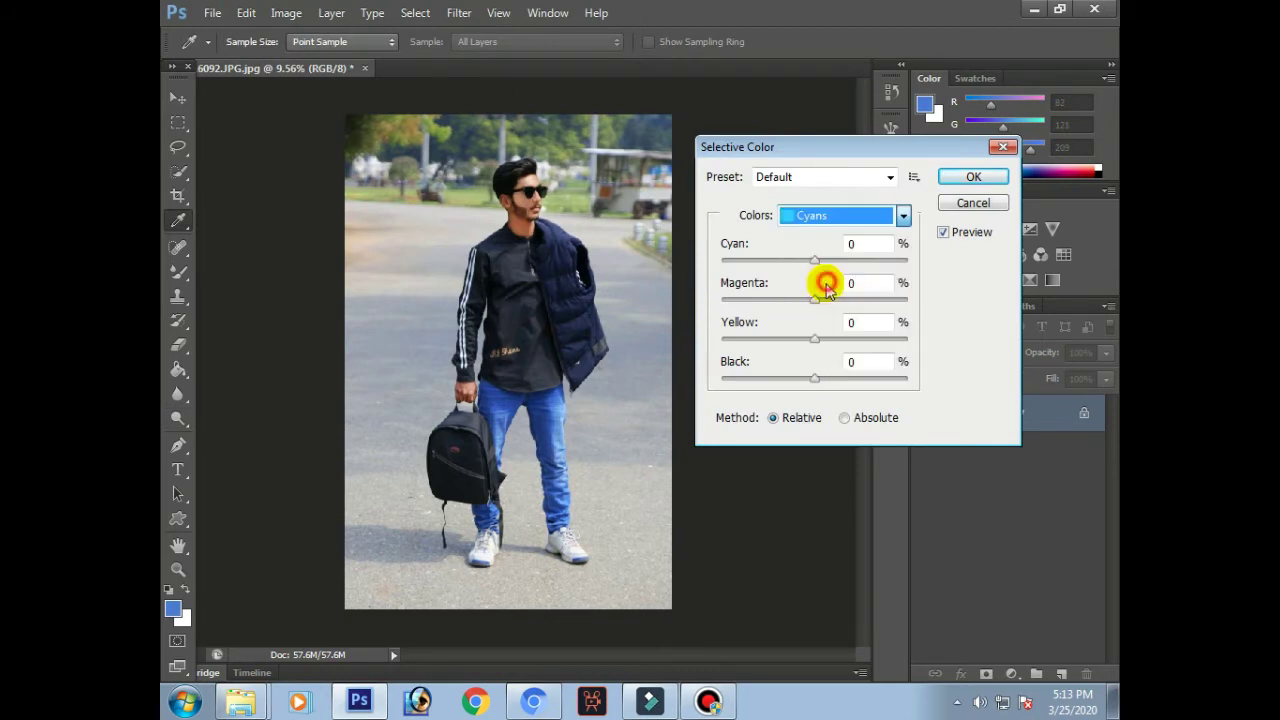
{"action": "left_click_drag", "start_coordinate": [814, 260], "coordinate": [960, 340]}
{"action": "left_click_drag", "start_coordinate": [814, 299], "coordinate": [671, 277]}
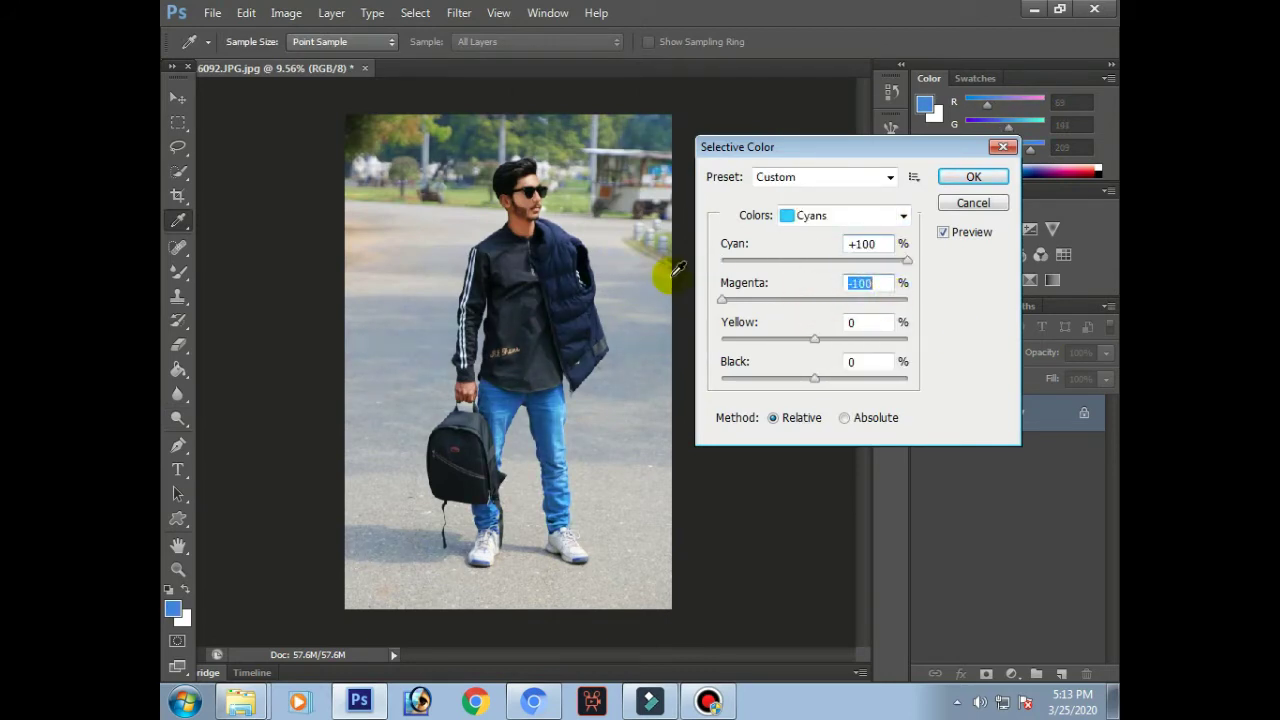
{"action": "left_click_drag", "start_coordinate": [818, 340], "coordinate": [963, 256]}
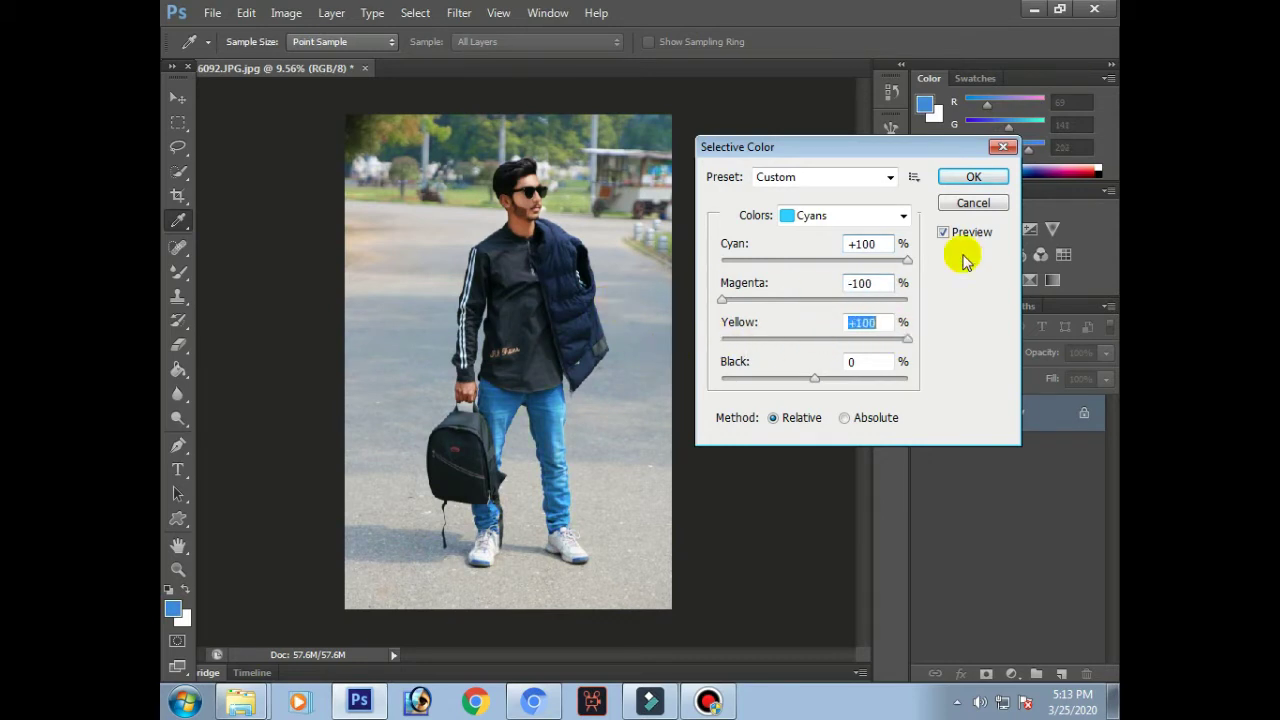
{"action": "left_click", "coordinate": [971, 172]}
{"action": "key", "text": "o"}
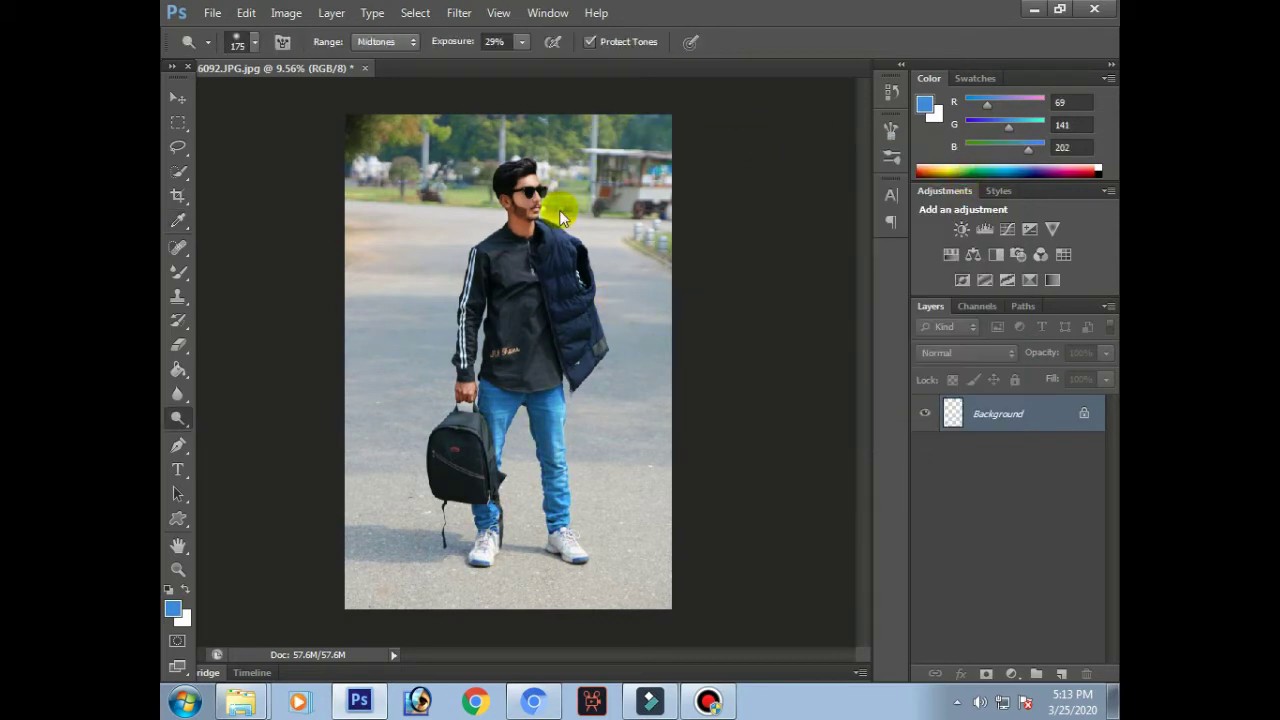
- Apply a third Selective Color adjustment that raises only Cyan in the Cyans to +92%
{"action": "left_click", "coordinate": [296, 17]}
{"action": "left_click", "coordinate": [329, 63]}
{"action": "left_click", "coordinate": [545, 343]}
{"action": "left_click", "coordinate": [808, 214]}
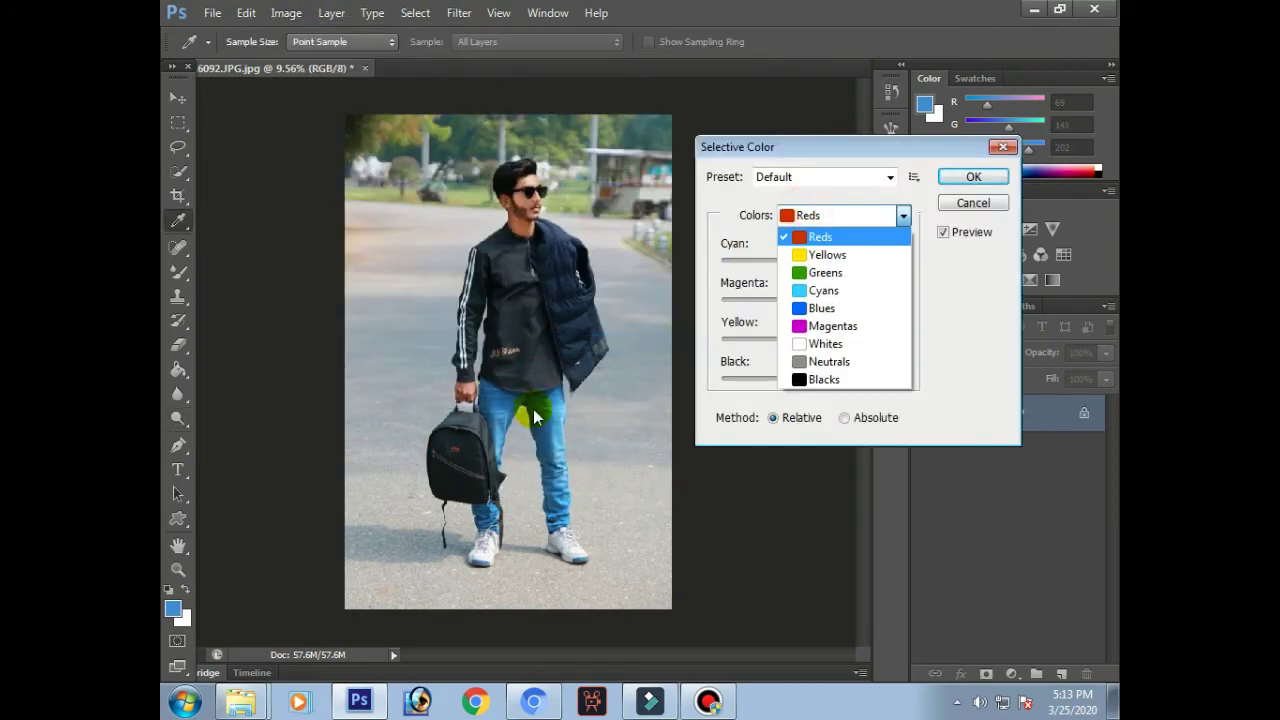
{"action": "left_click", "coordinate": [540, 406]}
{"action": "left_click", "coordinate": [826, 218]}
{"action": "left_click", "coordinate": [826, 286]}
{"action": "left_click_drag", "start_coordinate": [814, 260], "coordinate": [776, 262]}
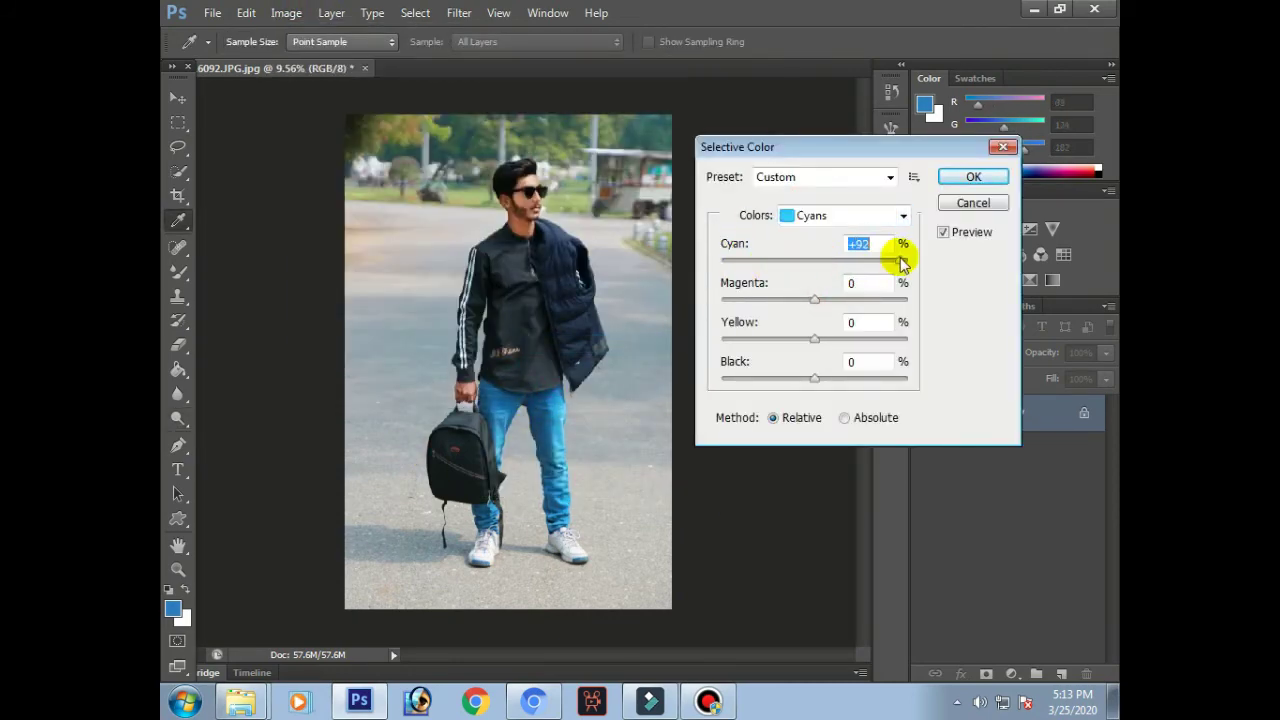
{"action": "left_click", "coordinate": [970, 177]}
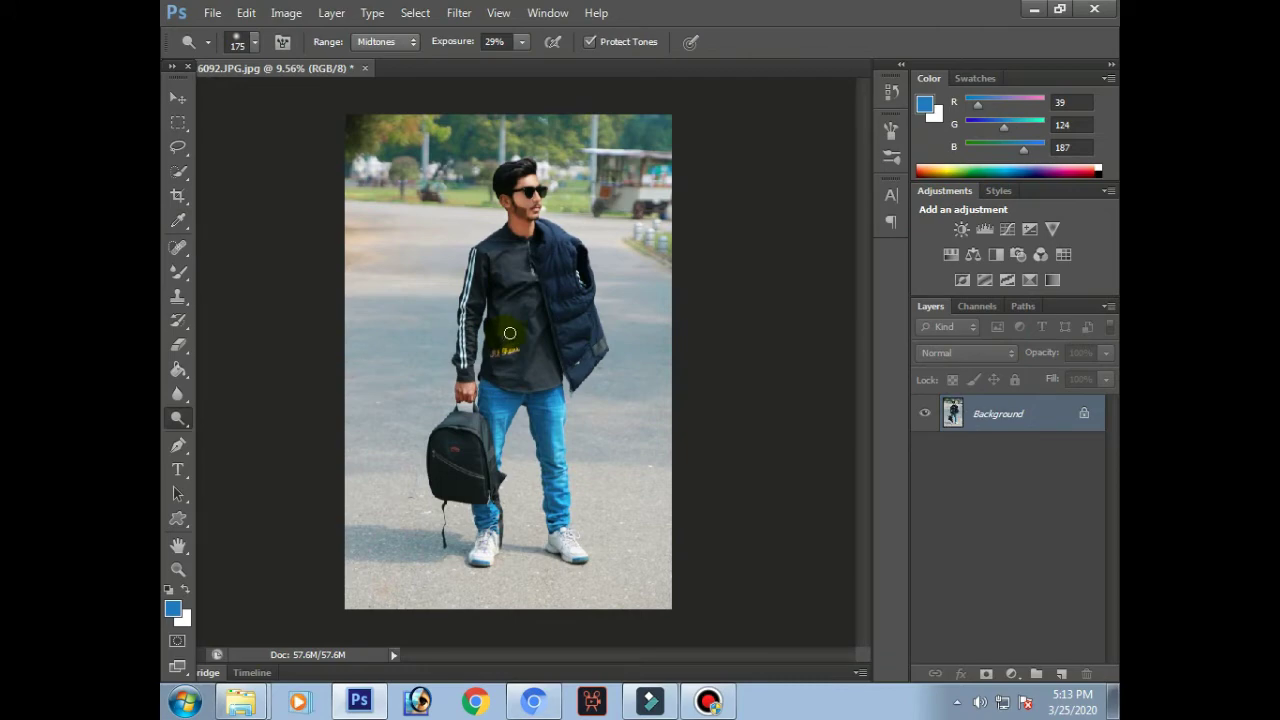
{"action": "scroll", "coordinate": [526, 206], "scroll_direction": "up", "scroll_amount": 5}
{"action": "left_click_drag", "start_coordinate": [528, 206], "coordinate": [538, 262]}
{"action": "scroll", "coordinate": [557, 264], "scroll_direction": "up", "scroll_amount": 2}
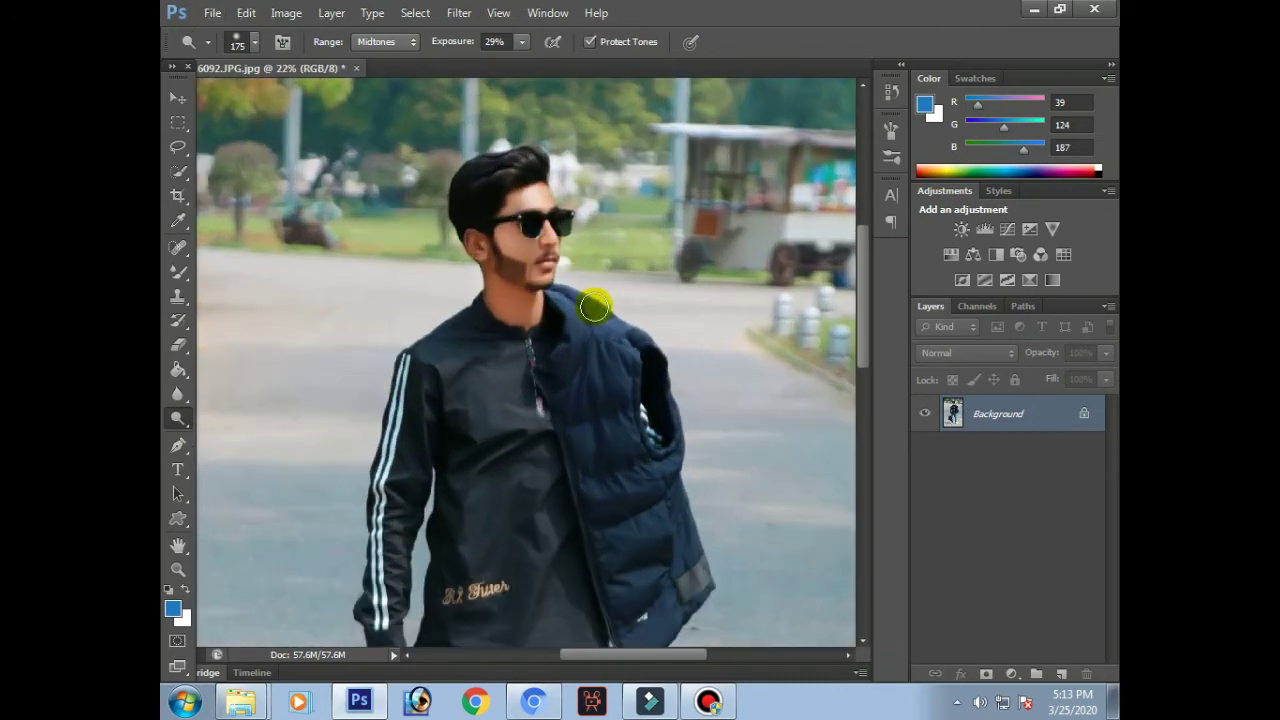
{"action": "scroll", "coordinate": [592, 305], "scroll_direction": "down", "scroll_amount": 3}
{"action": "scroll", "coordinate": [592, 305], "scroll_direction": "down", "scroll_amount": 3}
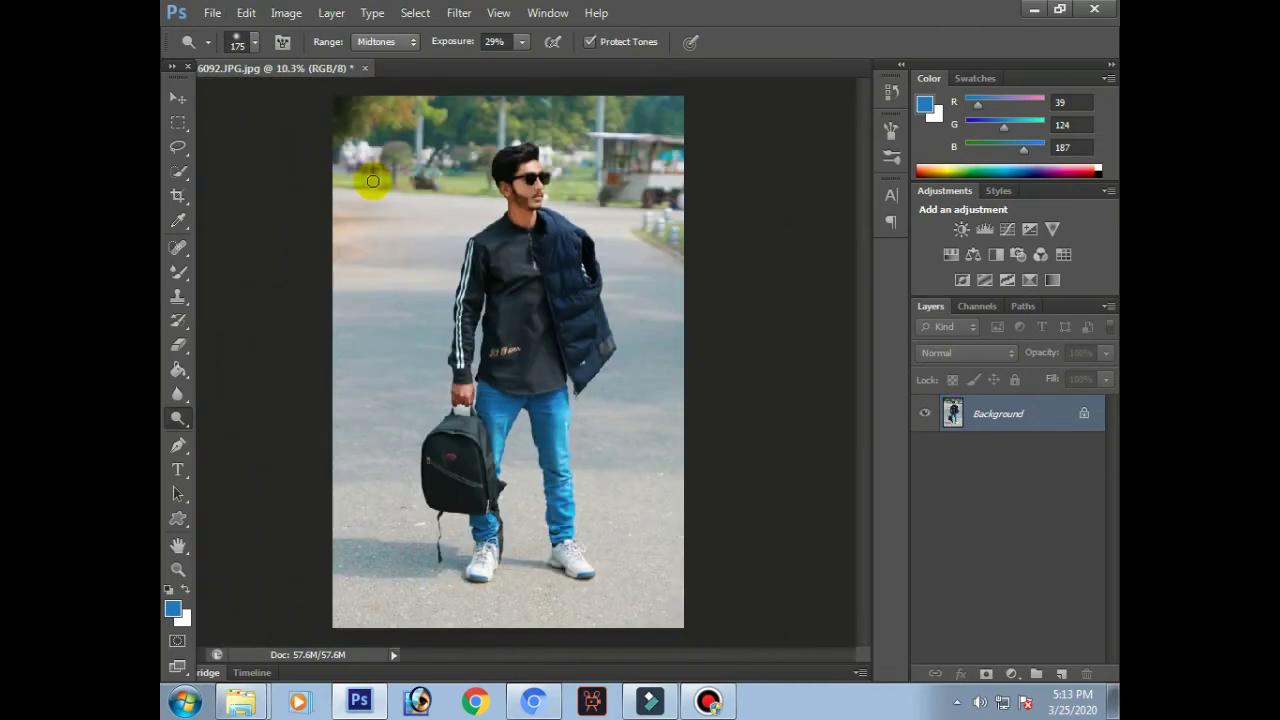
{"action": "left_click", "coordinate": [301, 18]}
{"action": "left_click", "coordinate": [301, 18]}
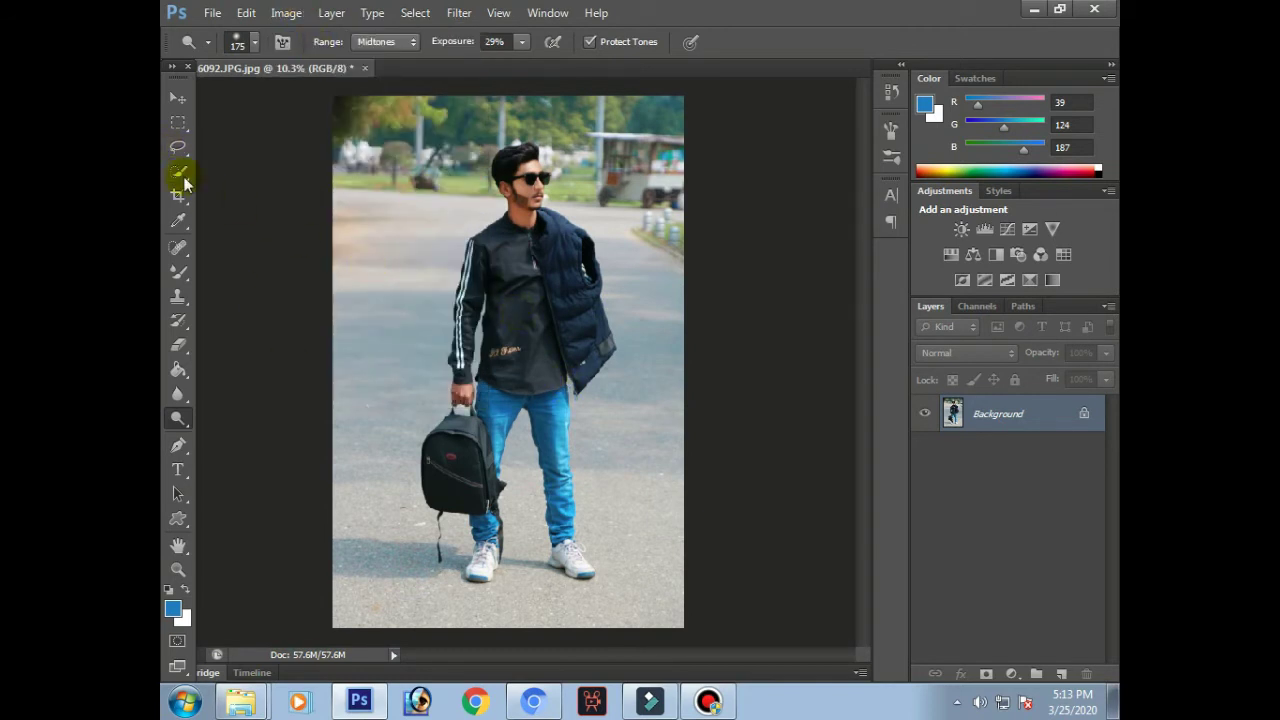
{"action": "left_click", "coordinate": [291, 13]}
{"action": "left_click", "coordinate": [291, 14]}
- Select the man with his backpack, jeans and both shoes using the Quick Selection tool at brush size 100
{"action": "right_click", "coordinate": [178, 174]}
{"action": "left_click", "coordinate": [280, 174]}
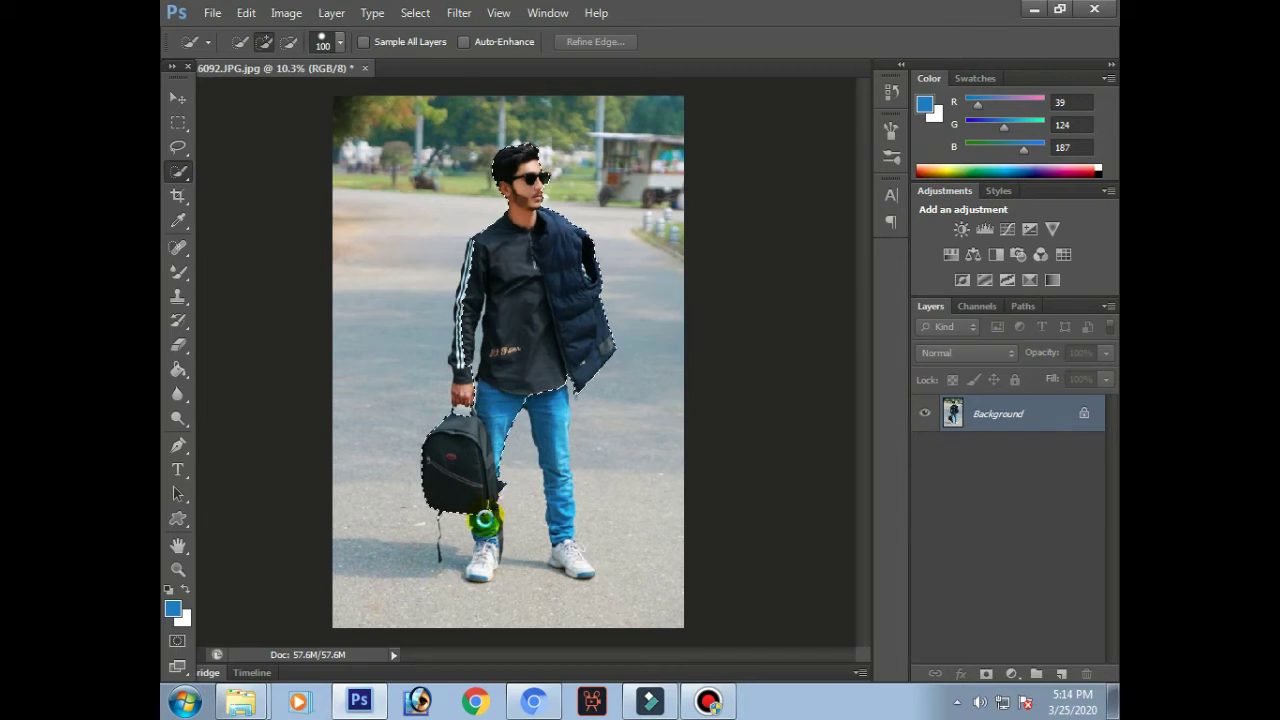
{"action": "left_click_drag", "start_coordinate": [484, 519], "coordinate": [486, 521]}
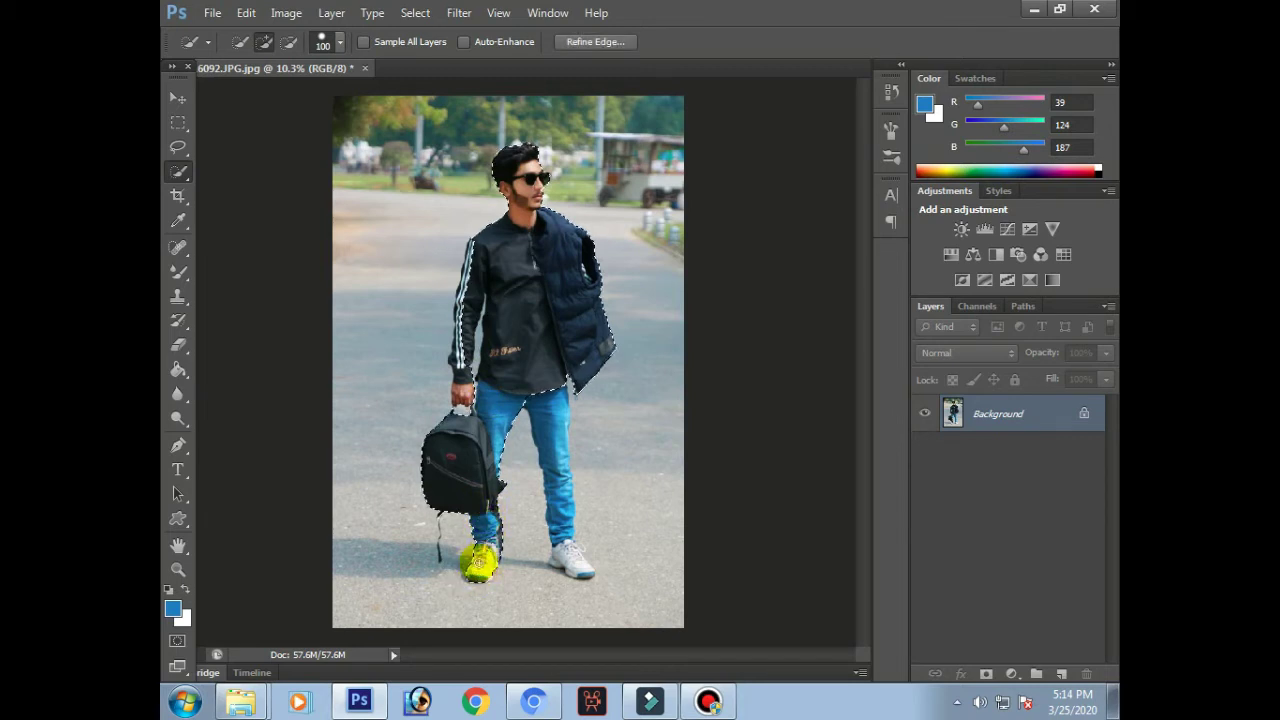
{"action": "mouse_move", "coordinate": [559, 372]}
{"action": "left_mouse_down"}
{"action": "mouse_move", "coordinate": [551, 336]}
{"action": "mouse_move", "coordinate": [575, 570]}
{"action": "left_mouse_up"}
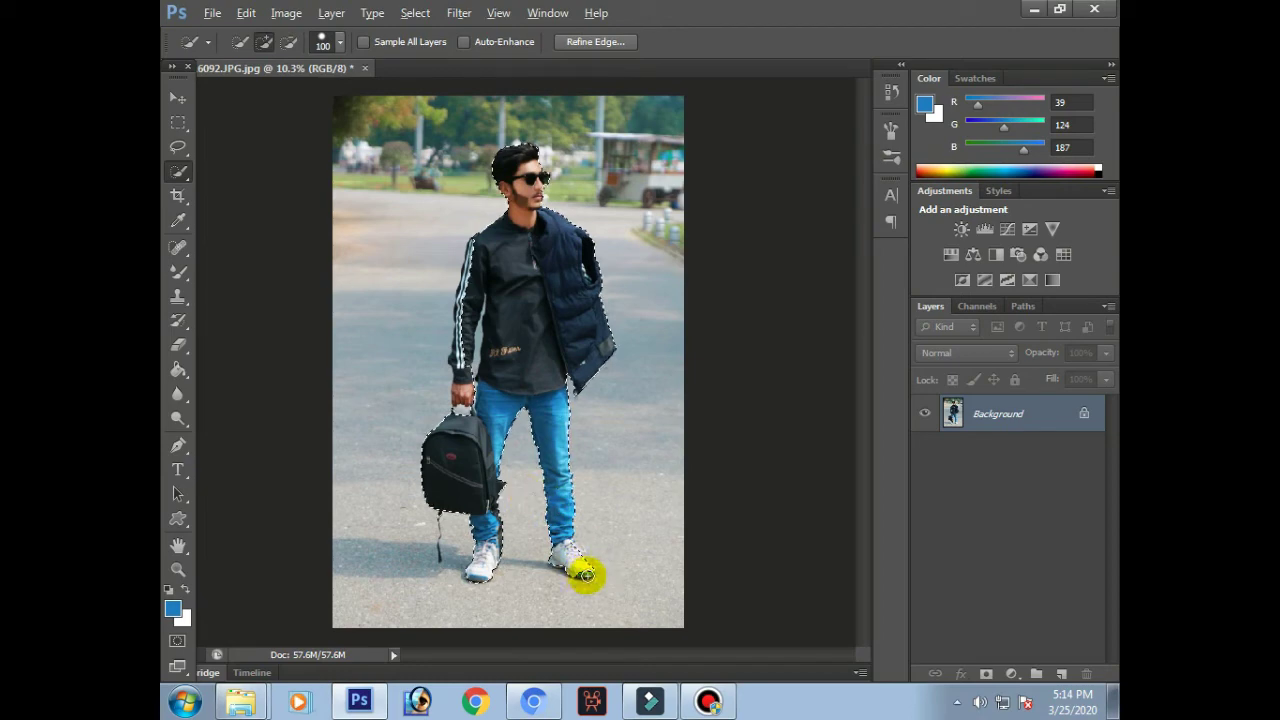
- Refine the selection around the front shoe, subtracting the pavement shadow beside its heel and sole
{"action": "scroll", "coordinate": [586, 575], "scroll_direction": "up", "scroll_amount": 5}
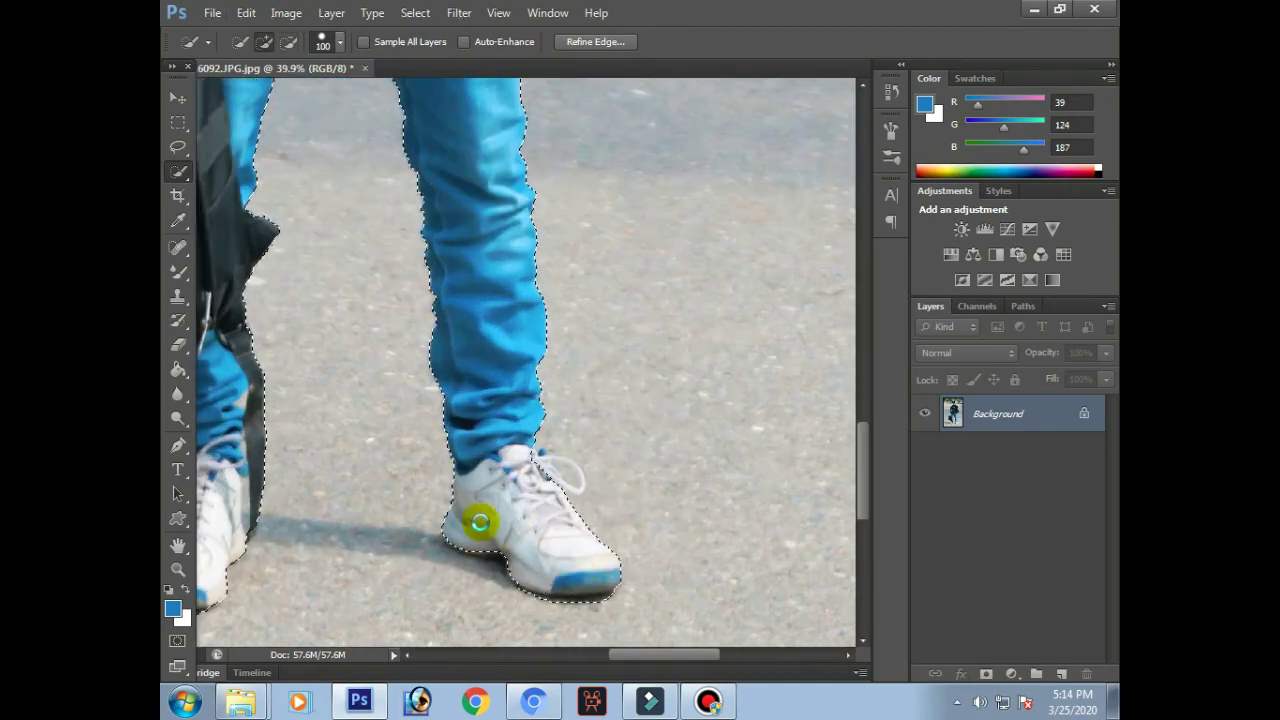
{"action": "left_click_drag", "start_coordinate": [437, 517], "coordinate": [646, 514]}
{"action": "left_click_drag", "start_coordinate": [706, 475], "coordinate": [470, 589]}
{"action": "left_click", "coordinate": [657, 571]}
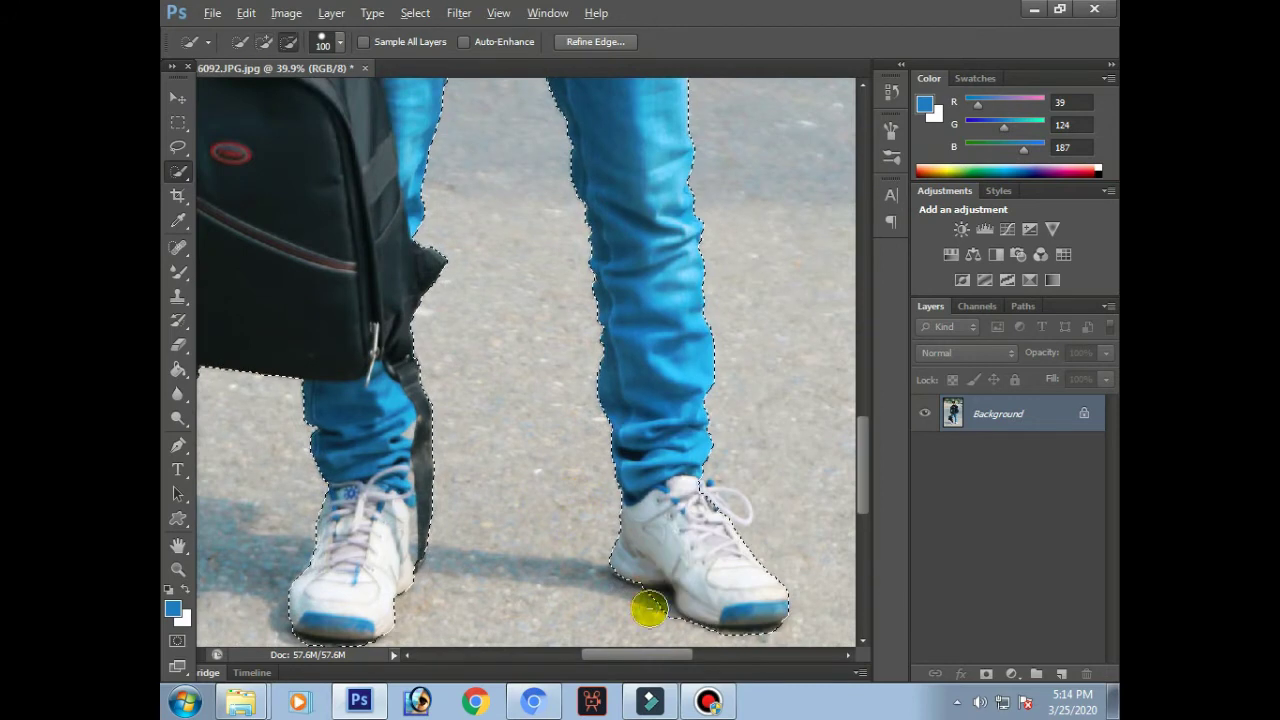
- Extend the selection over the jeans leg and the hand that holds the backpack
{"action": "left_click_drag", "start_coordinate": [646, 324], "coordinate": [647, 448]}
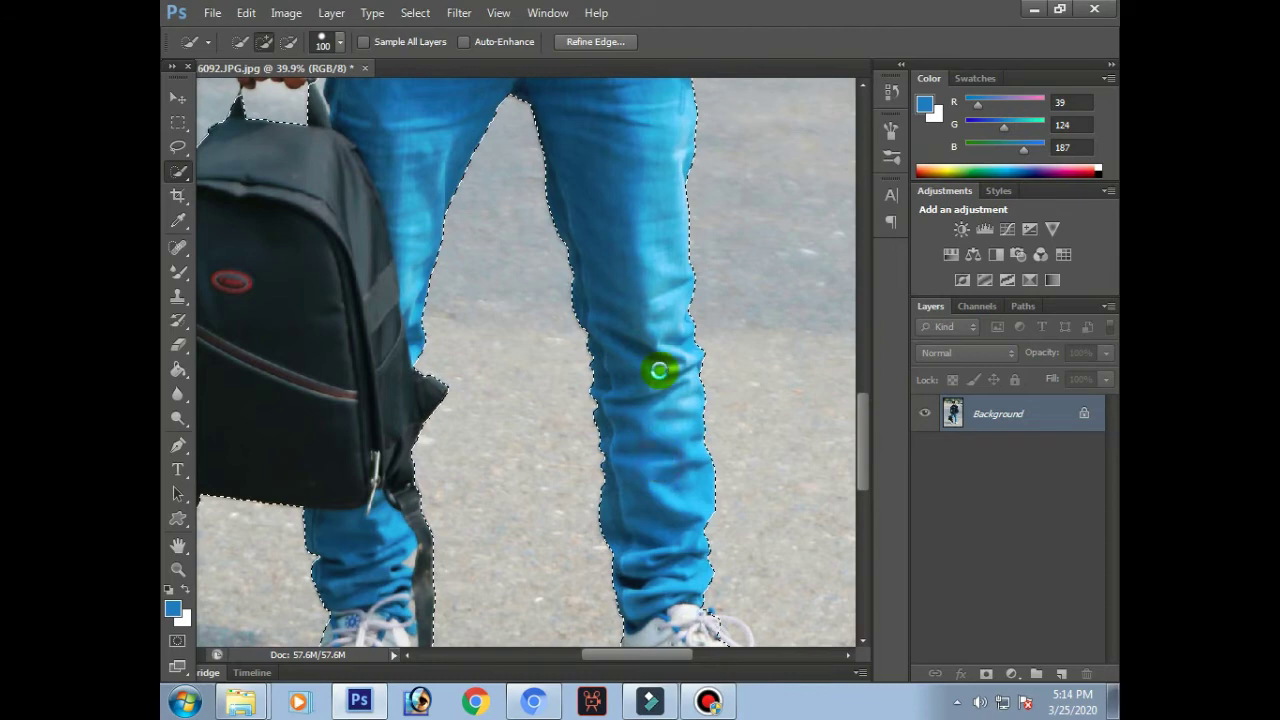
{"action": "left_click_drag", "start_coordinate": [655, 478], "coordinate": [660, 369]}
{"action": "left_click_drag", "start_coordinate": [433, 253], "coordinate": [551, 520]}
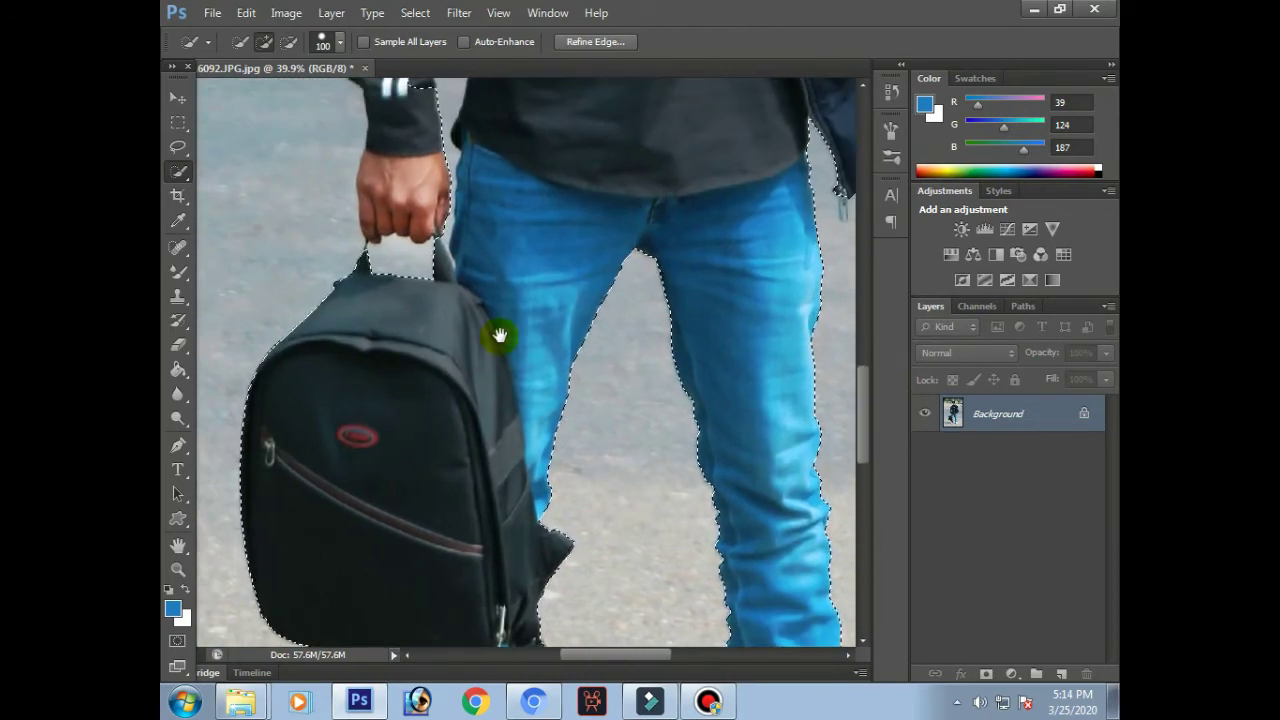
{"action": "left_click_drag", "start_coordinate": [590, 262], "coordinate": [629, 430]}
{"action": "left_click_drag", "start_coordinate": [435, 284], "coordinate": [433, 334]}
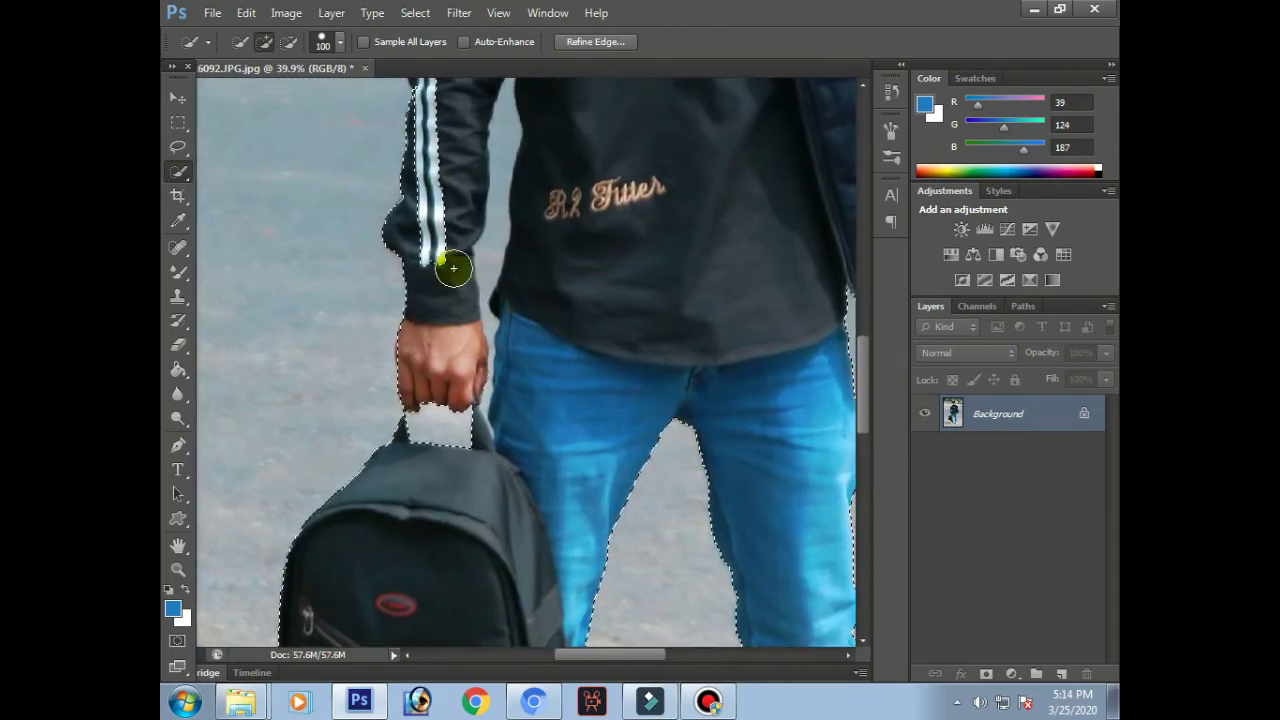
- Add the white stripes and outer edge of the sleeve to the selection, from the cuff up to the shoulder
{"action": "left_click_drag", "start_coordinate": [643, 210], "coordinate": [566, 436]}
{"action": "left_click_drag", "start_coordinate": [362, 431], "coordinate": [363, 390]}
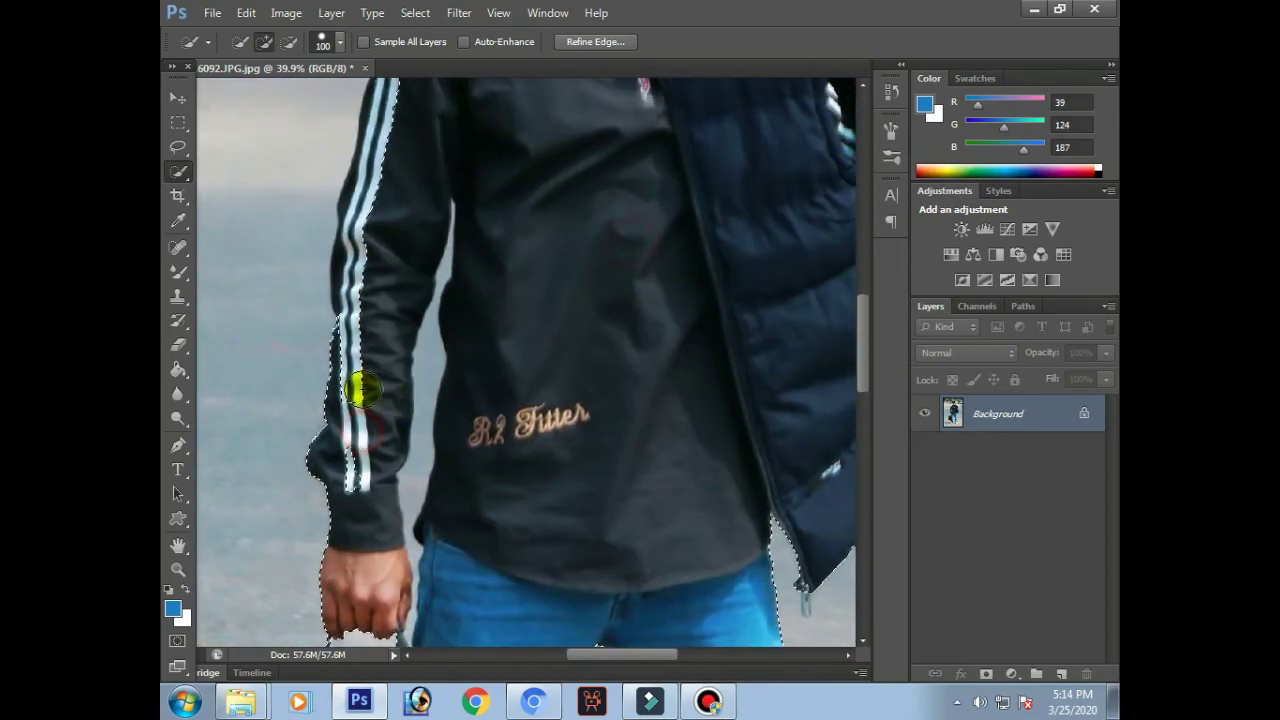
{"action": "left_click_drag", "start_coordinate": [411, 206], "coordinate": [422, 388]}
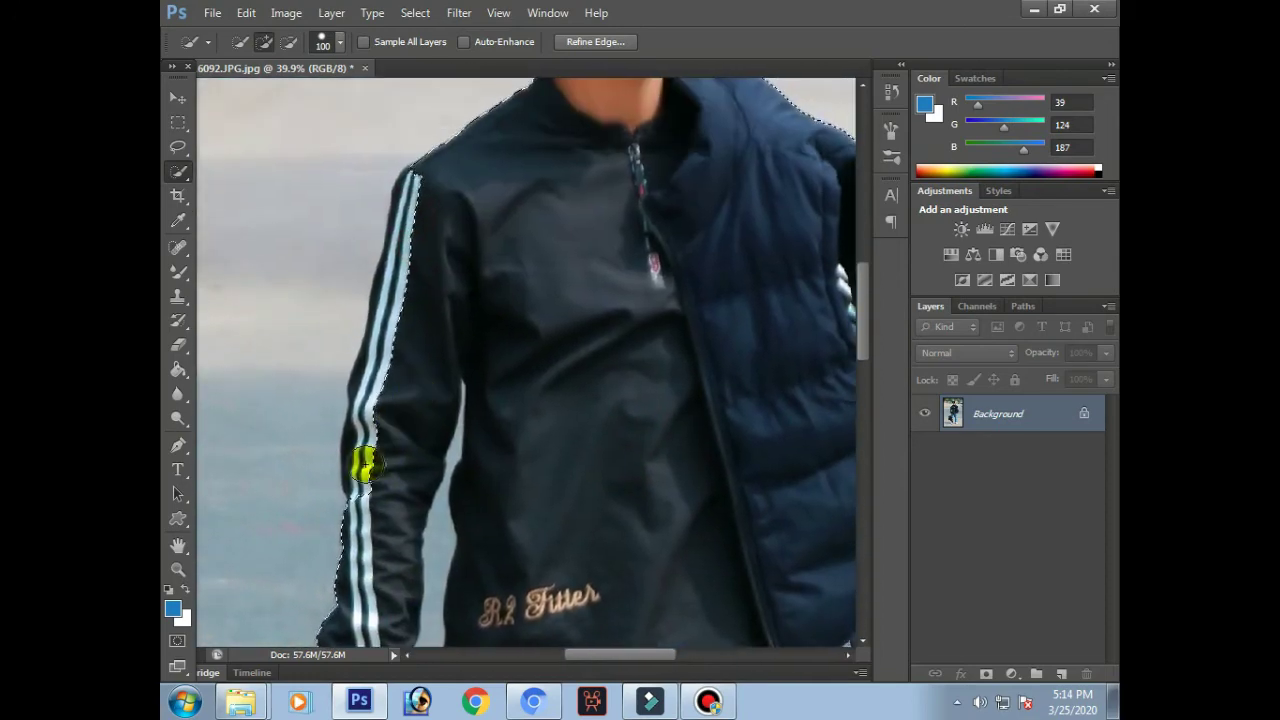
{"action": "left_click_drag", "start_coordinate": [363, 460], "coordinate": [391, 358]}
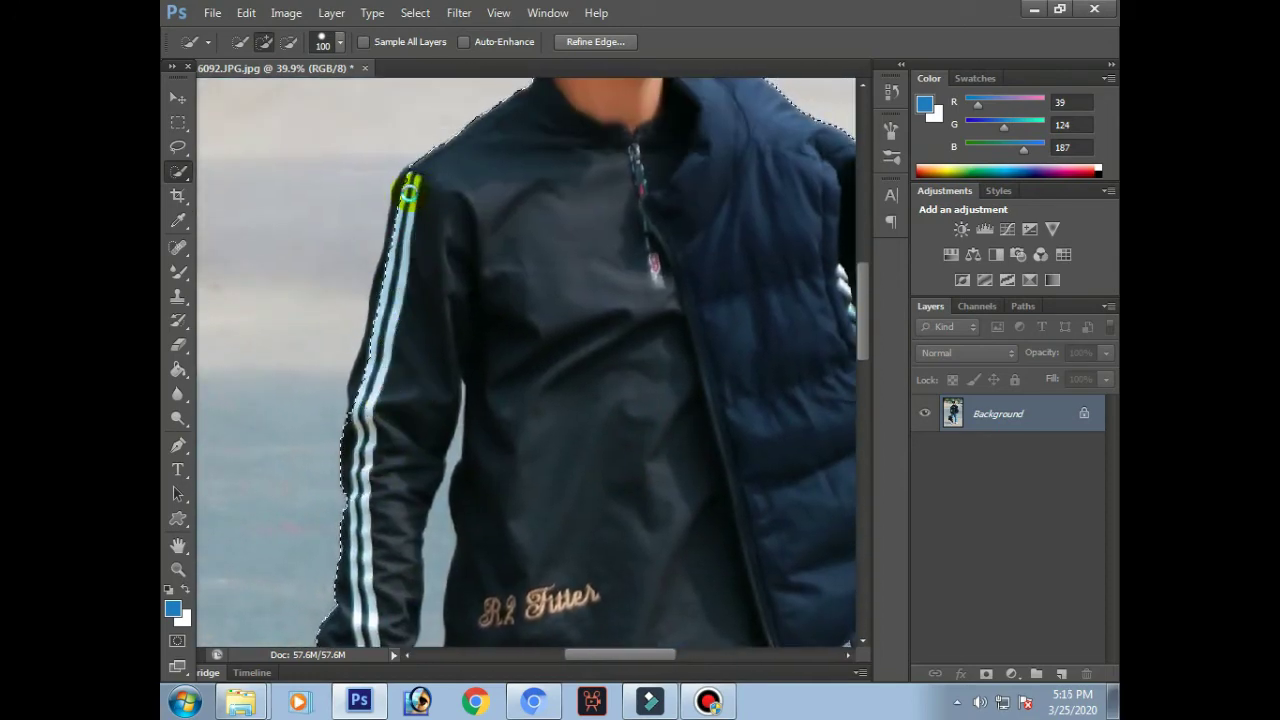
{"action": "left_click_drag", "start_coordinate": [406, 198], "coordinate": [399, 254]}
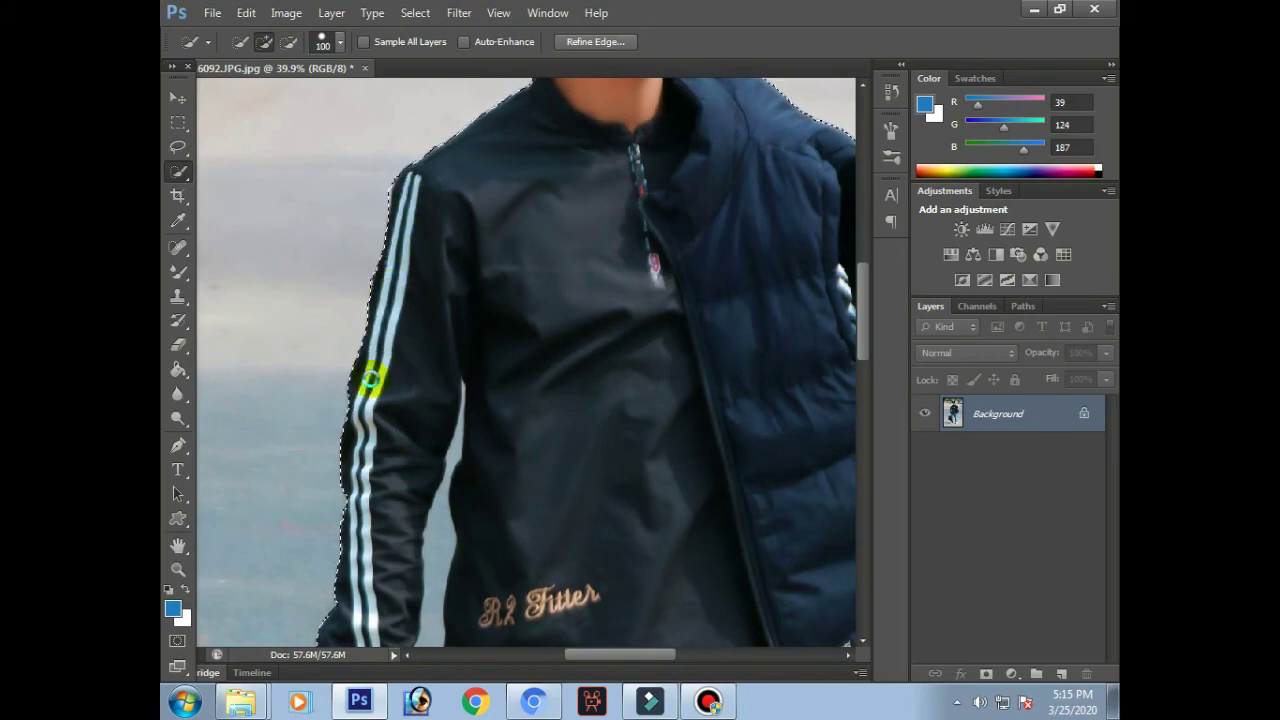
- Refine the man's selection along the face and sunglasses, and add the top edge of the hair above the forehead
{"action": "left_click_drag", "start_coordinate": [558, 276], "coordinate": [311, 151]}
{"action": "left_click_drag", "start_coordinate": [625, 471], "coordinate": [614, 277]}
{"action": "left_click_drag", "start_coordinate": [581, 90], "coordinate": [529, 520]}
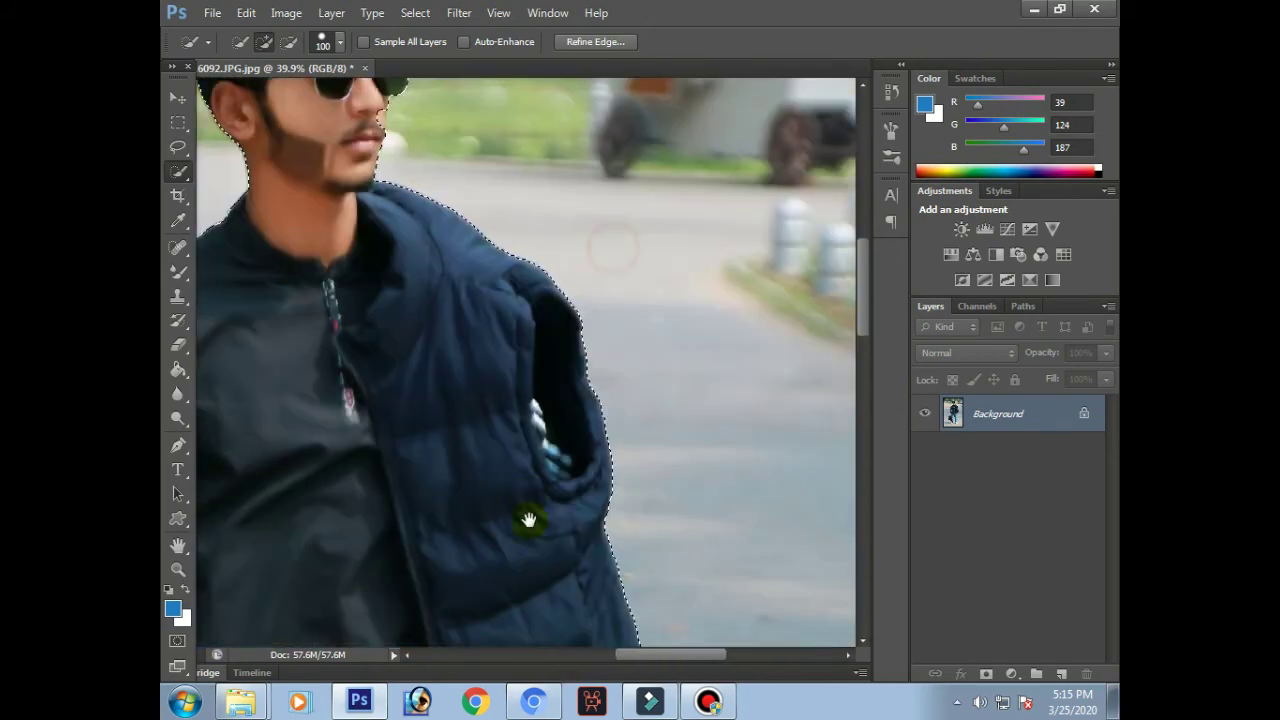
{"action": "left_click_drag", "start_coordinate": [525, 437], "coordinate": [757, 675]}
{"action": "left_click", "coordinate": [596, 358]}
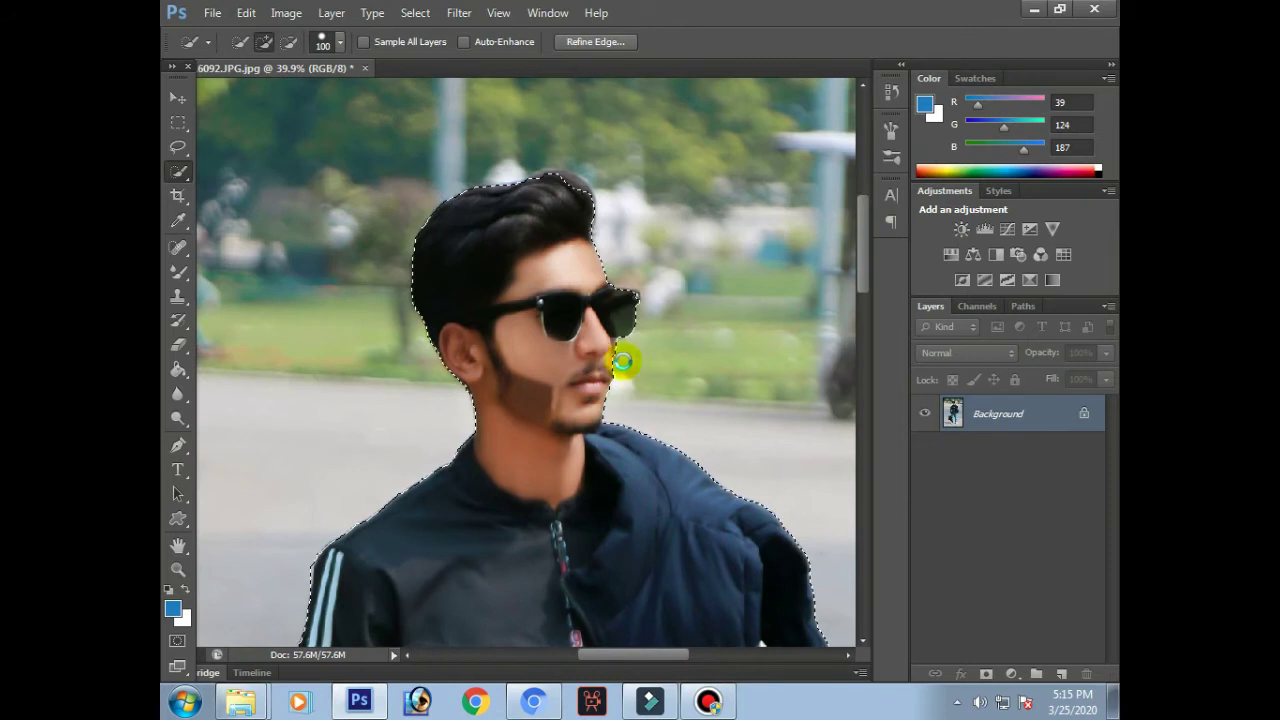
{"action": "left_click_drag", "start_coordinate": [620, 308], "coordinate": [595, 326]}
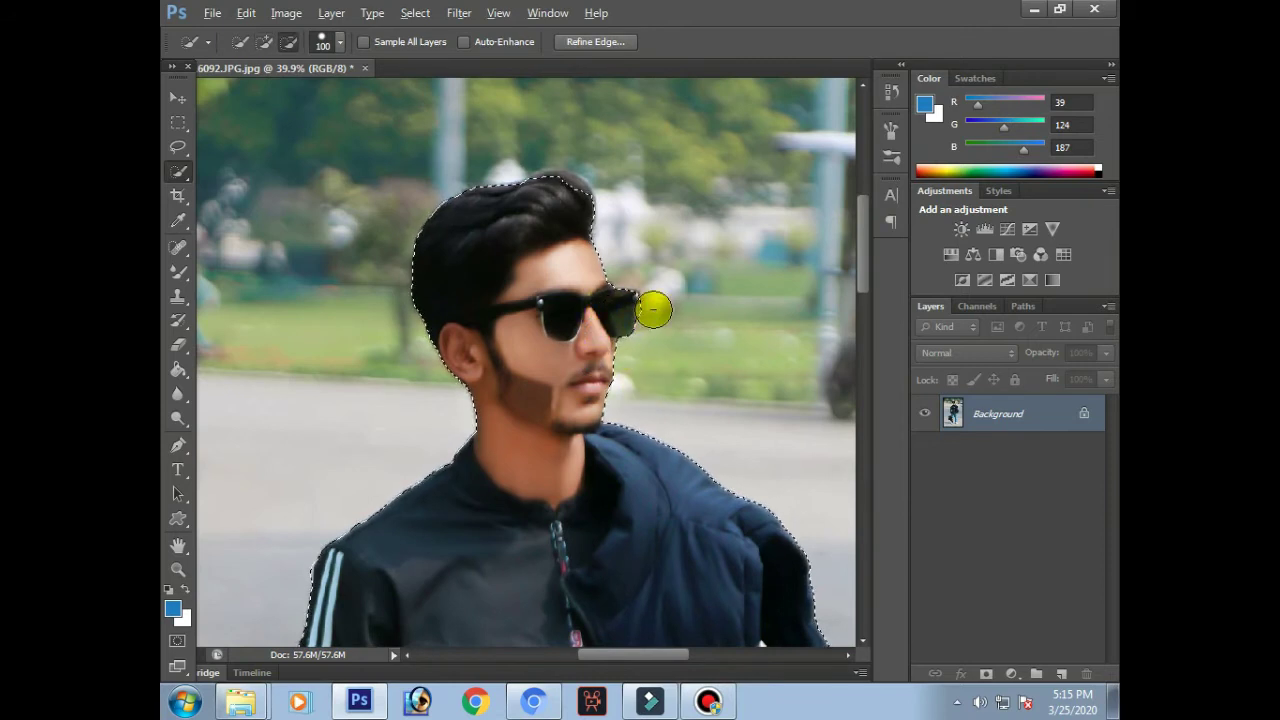
{"action": "key", "text": "alt"}
{"action": "left_click", "coordinate": [565, 190]}
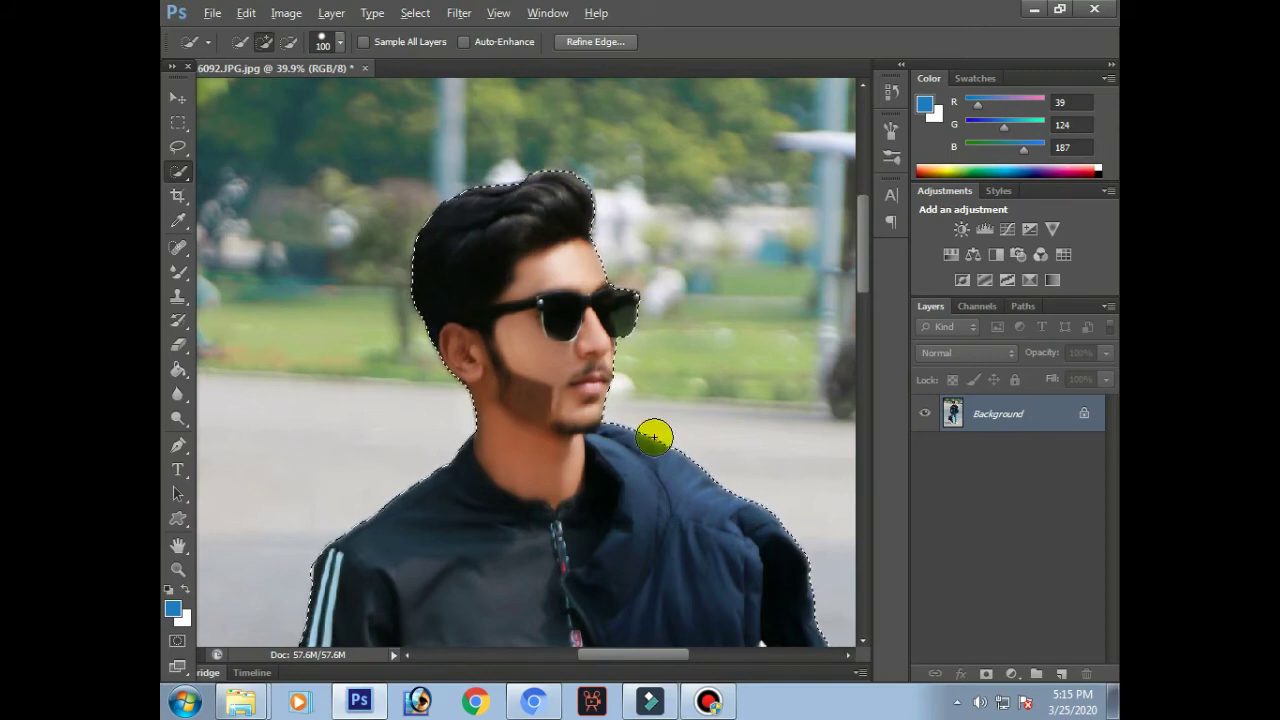
- Invert the selection so that the background around the man is selected
{"action": "scroll", "coordinate": [653, 437], "scroll_direction": "down", "scroll_amount": 4}
{"action": "scroll", "coordinate": [650, 434], "scroll_direction": "down", "scroll_amount": 4}
{"action": "scroll", "coordinate": [500, 540], "scroll_direction": "up", "scroll_amount": 5}
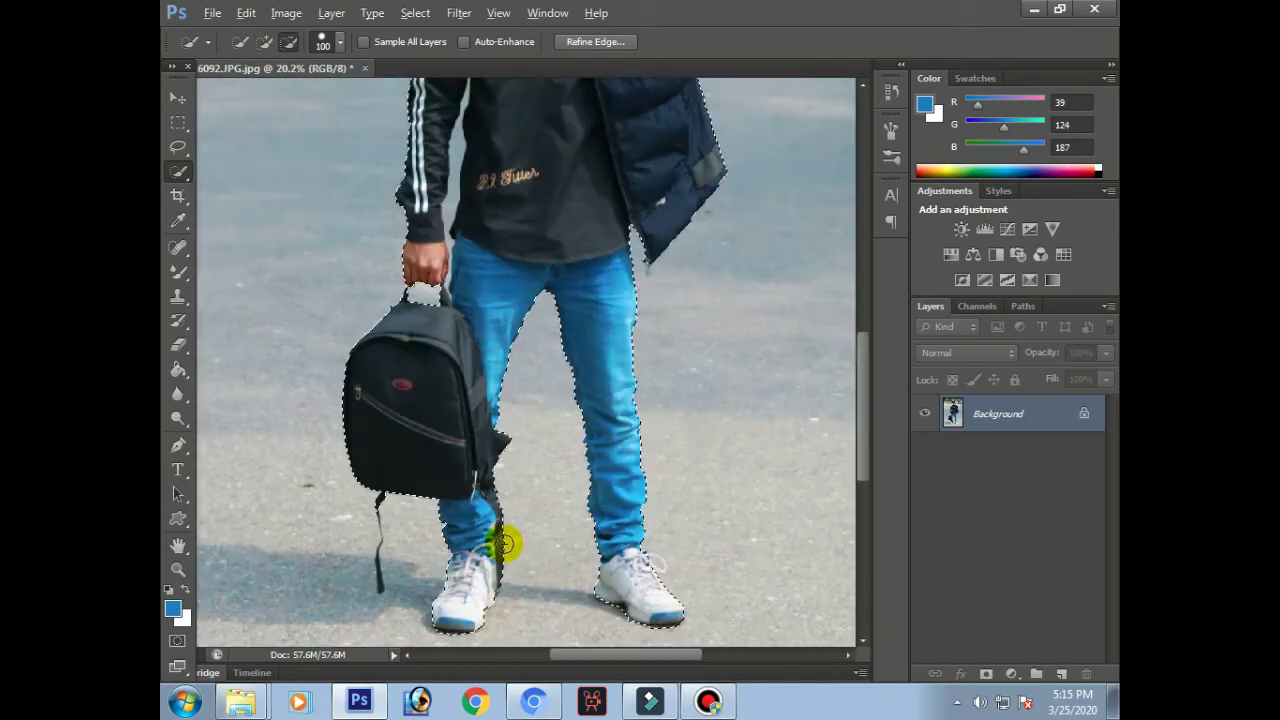
{"action": "scroll", "coordinate": [547, 581], "scroll_direction": "down", "scroll_amount": 3}
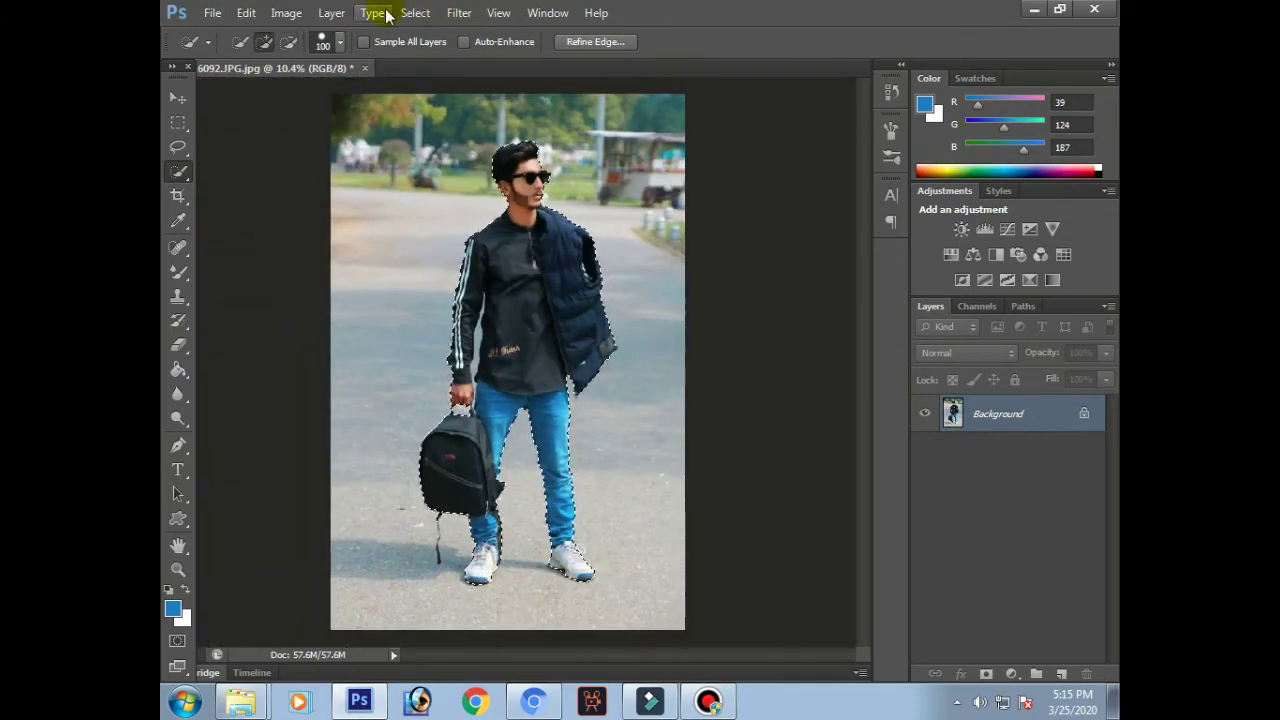
{"action": "left_click", "coordinate": [286, 13]}
{"action": "left_click", "coordinate": [290, 14]}
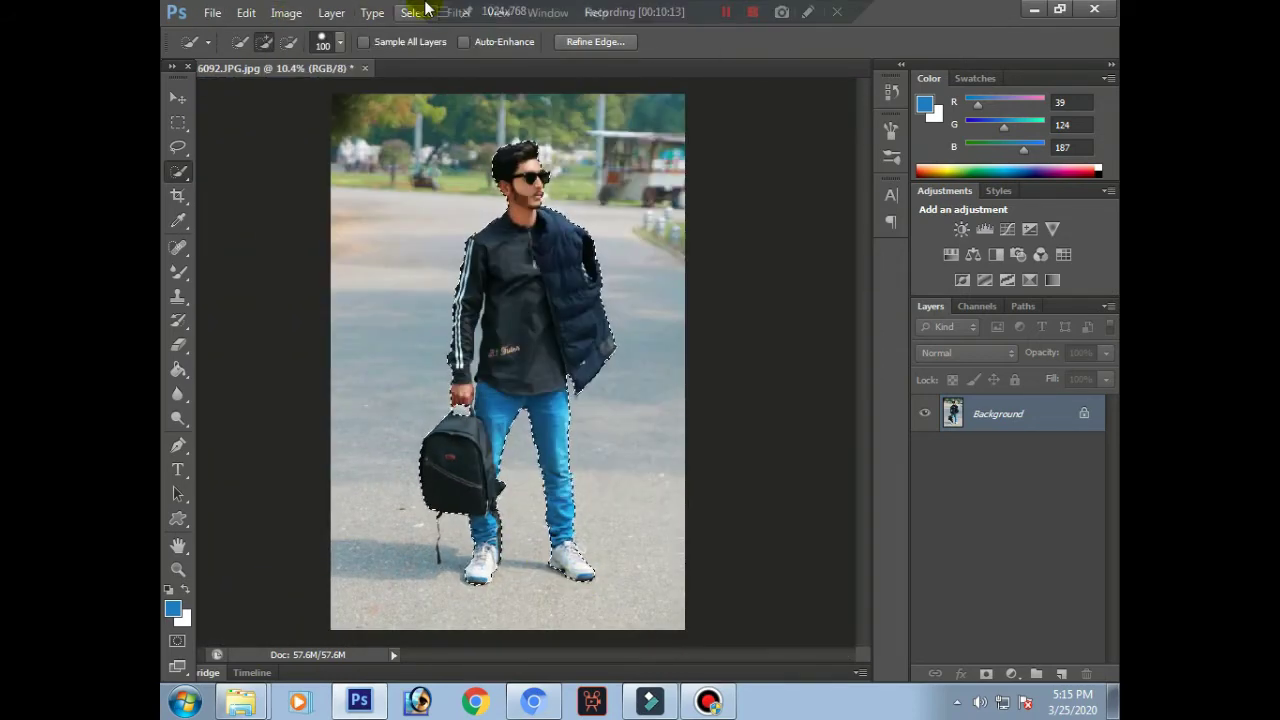
{"action": "left_click", "coordinate": [418, 14]}
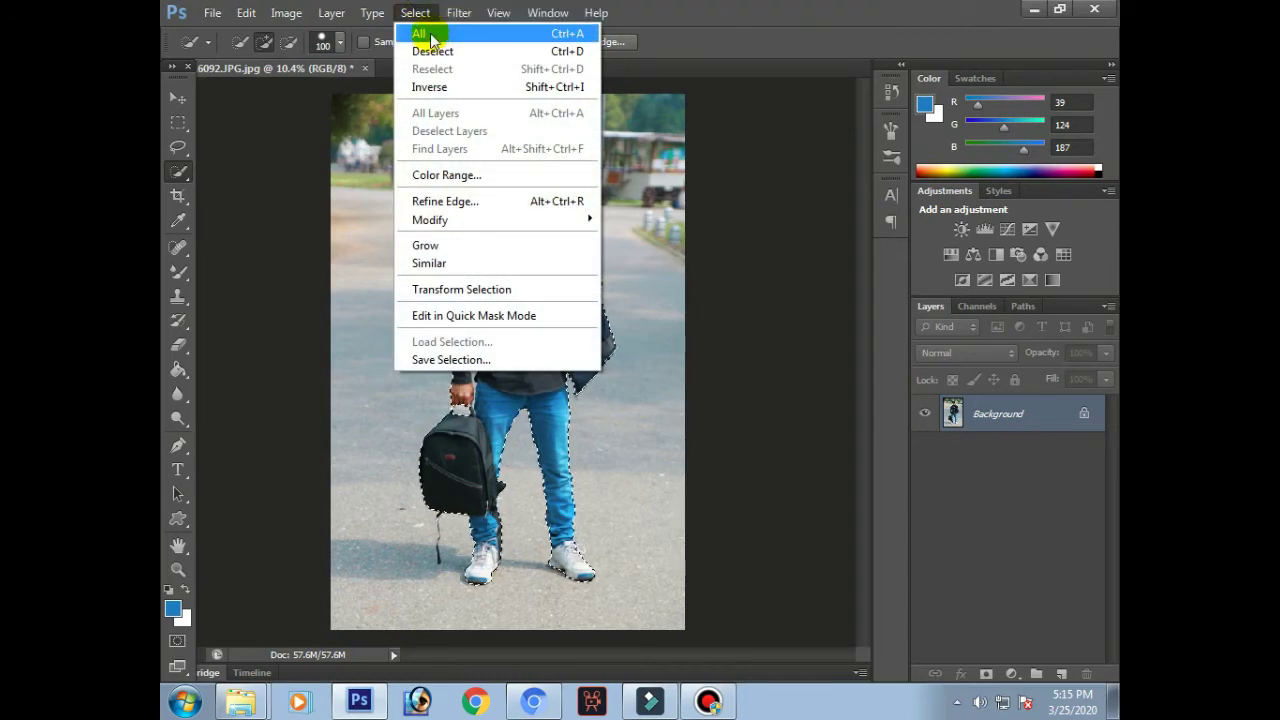
{"action": "left_click", "coordinate": [458, 88]}
- Raise the saturation of the selected background to +51 with Hue/Saturation
{"action": "left_click", "coordinate": [286, 13]}
{"action": "mouse_move", "coordinate": [470, 60]}
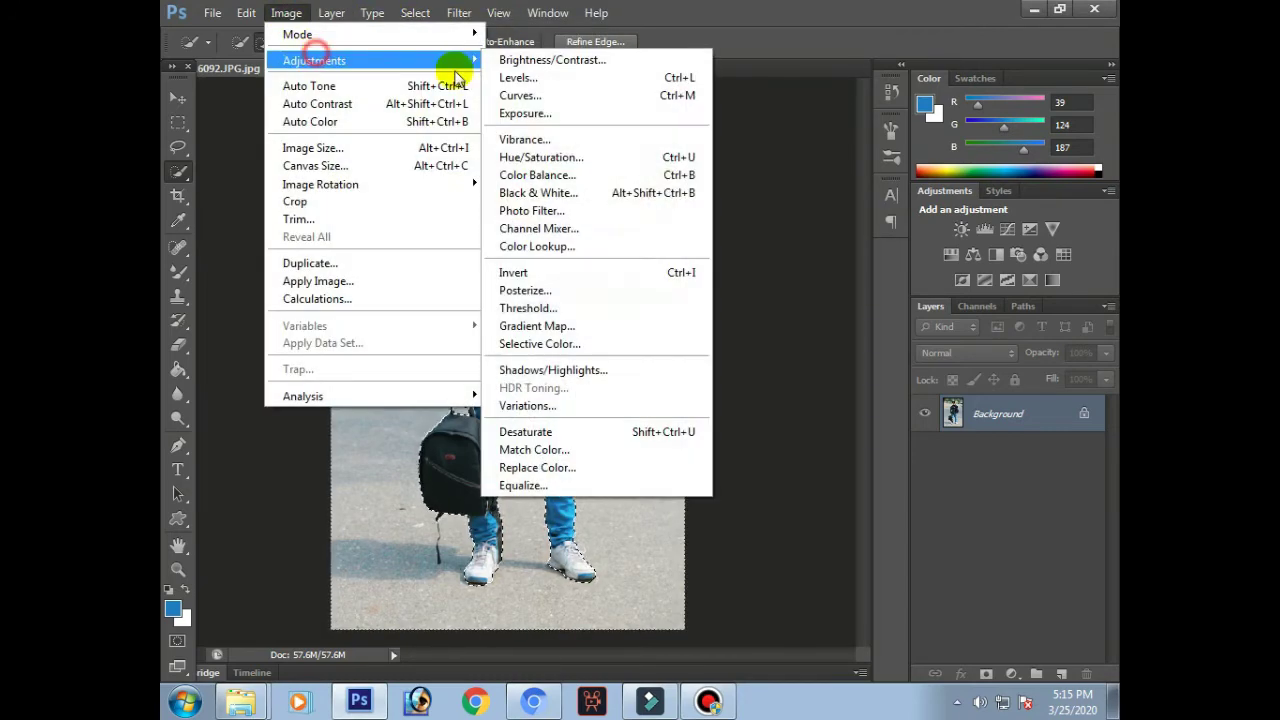
{"action": "left_click", "coordinate": [540, 160]}
{"action": "left_click_drag", "start_coordinate": [868, 291], "coordinate": [916, 290]}
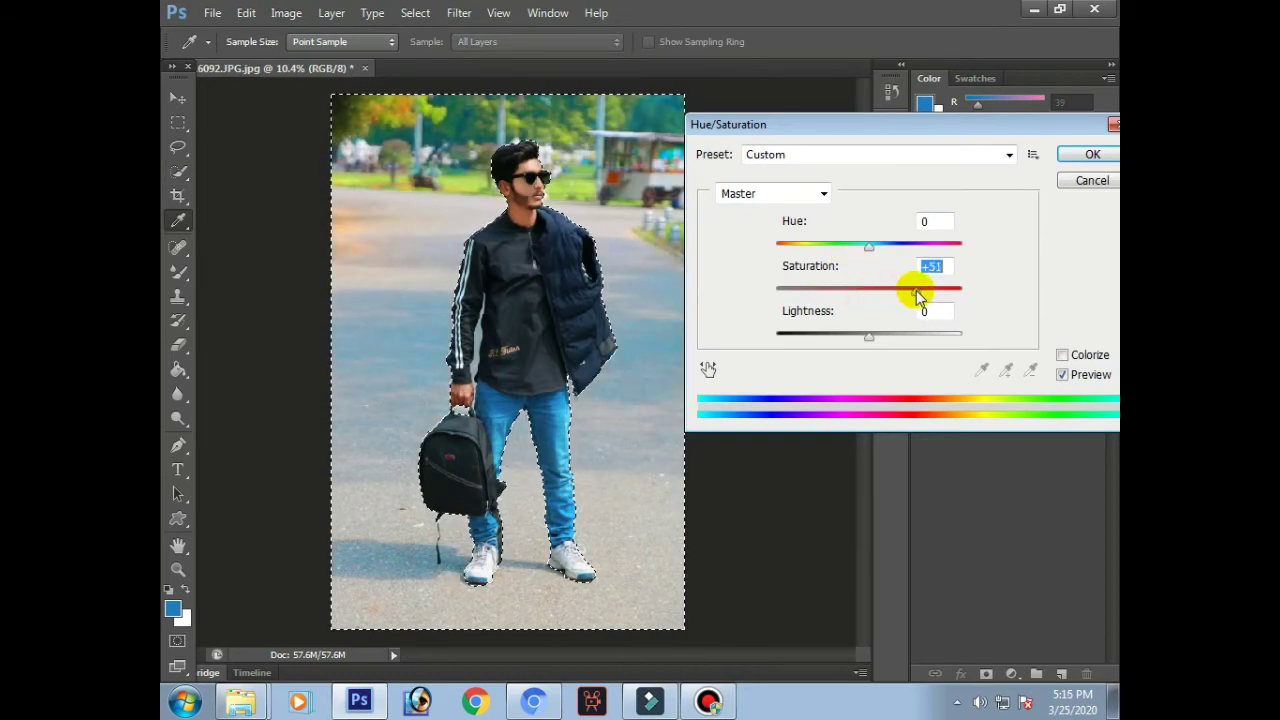
{"action": "left_click", "coordinate": [1066, 154]}
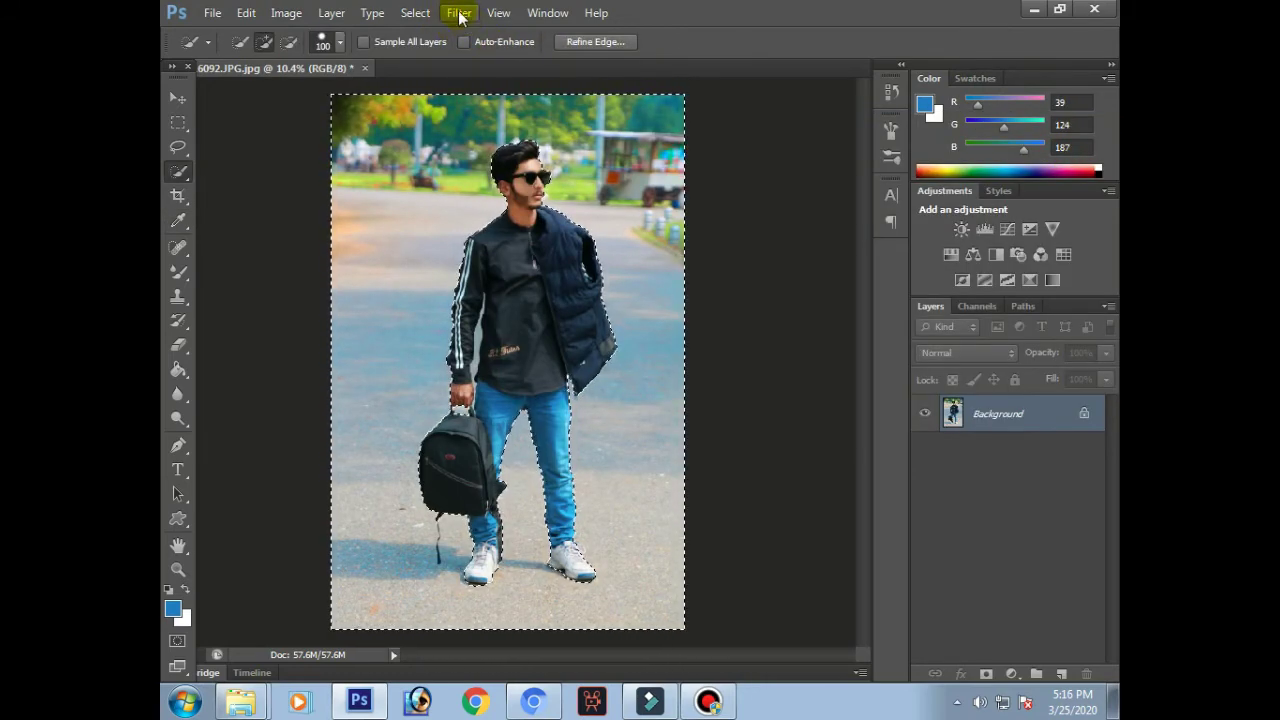
- Soften the selected background with a Gaussian Blur, using a radius below 15.5 pixels
{"action": "left_click", "coordinate": [459, 14]}
{"action": "mouse_move", "coordinate": [651, 197]}
{"action": "left_click", "coordinate": [754, 340]}
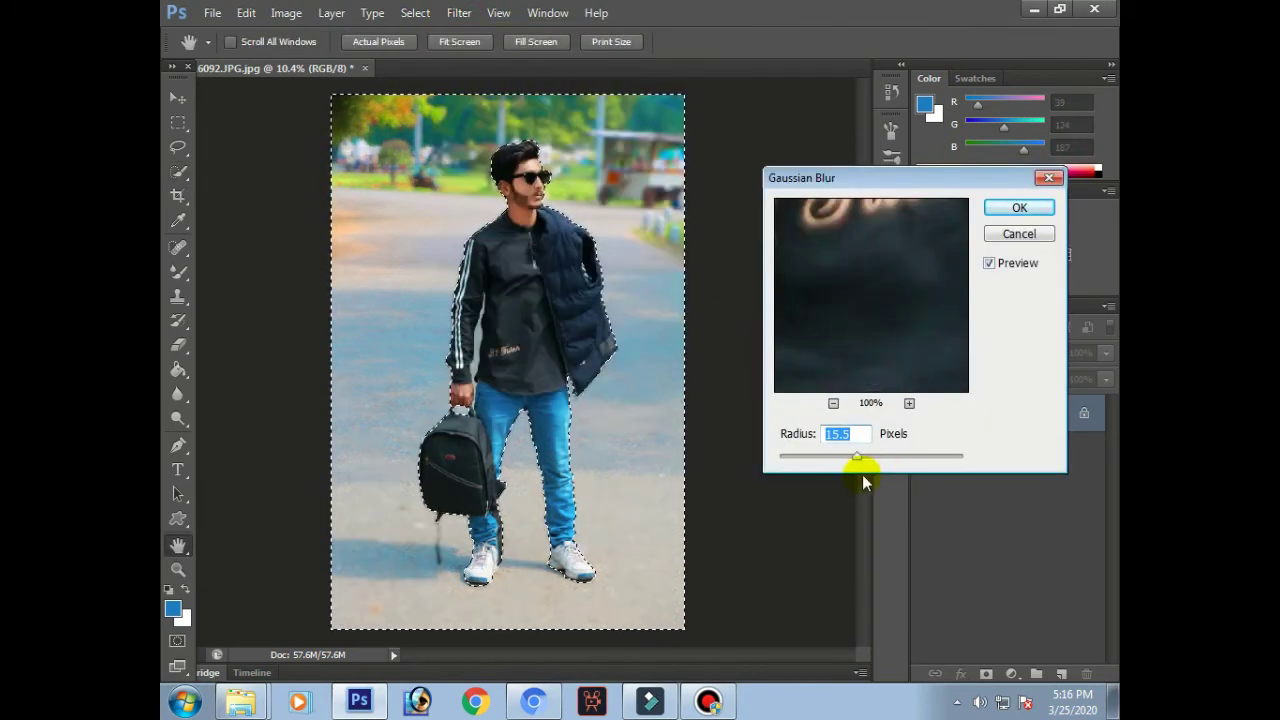
{"action": "left_click_drag", "start_coordinate": [857, 457], "coordinate": [843, 457]}
{"action": "left_click", "coordinate": [1005, 205]}
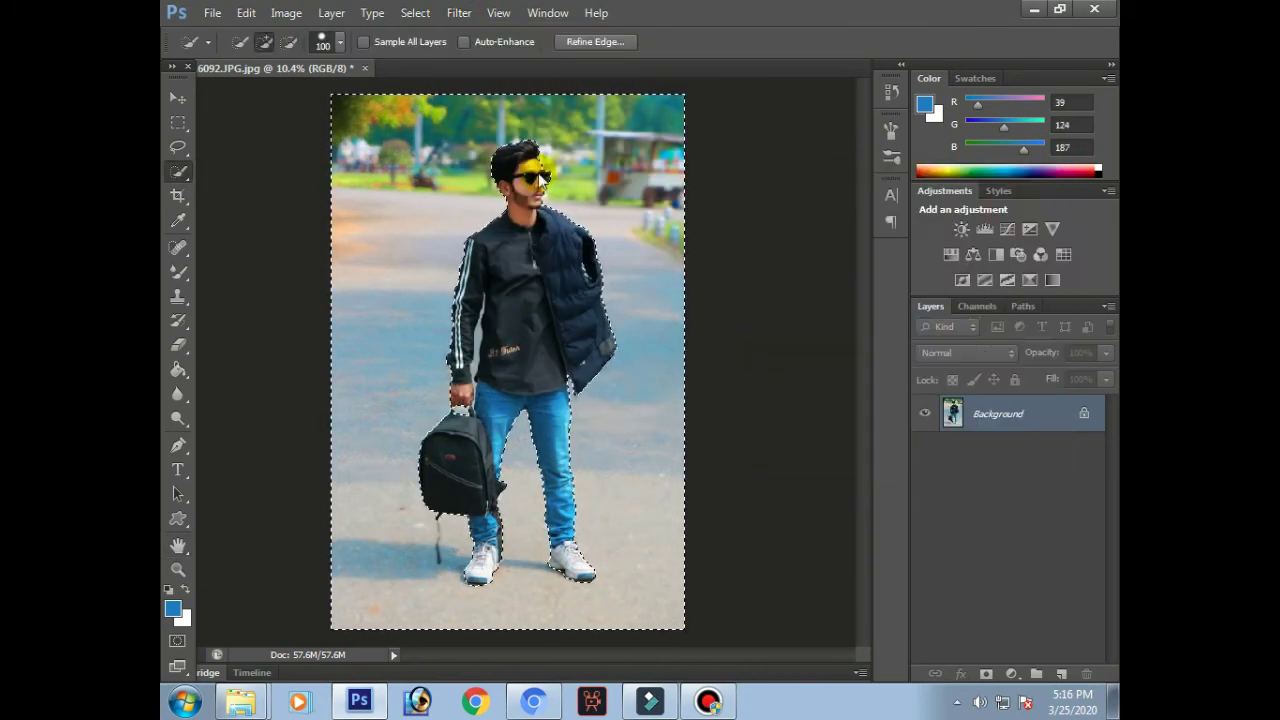
- Increase the contrast of the selected background to 14 with Brightness/Contrast
{"action": "left_click", "coordinate": [286, 12]}
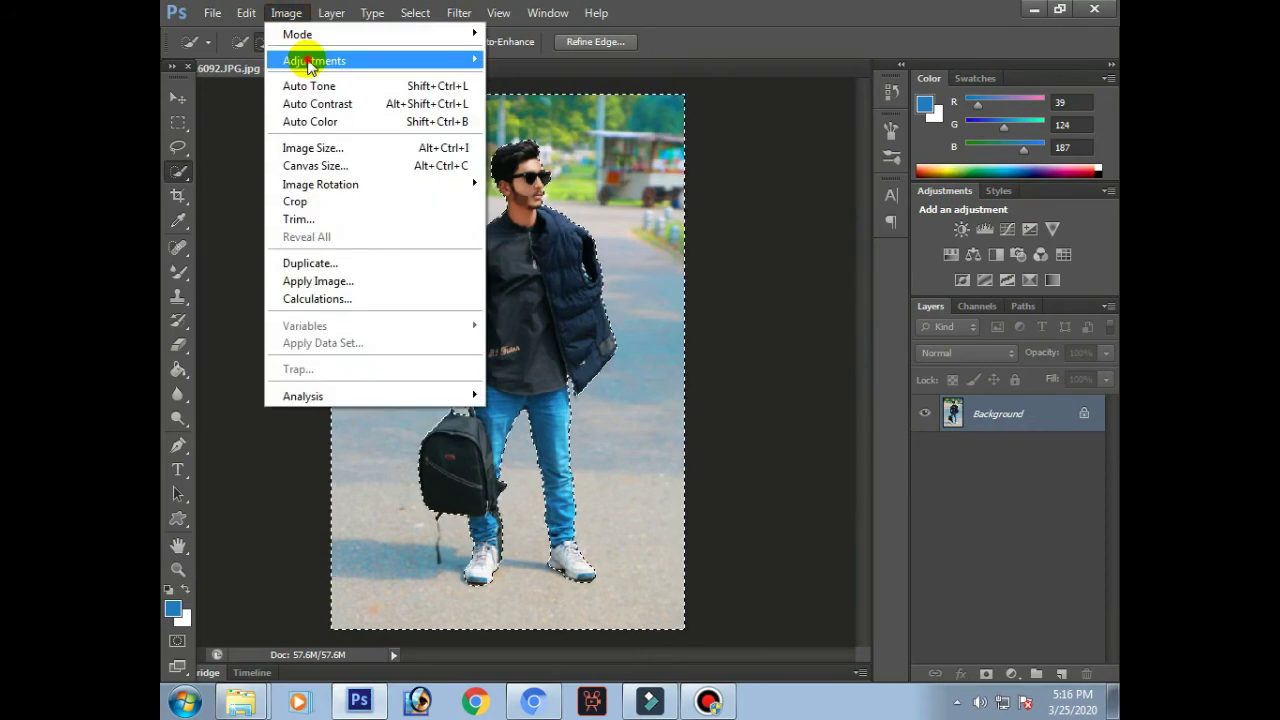
{"action": "mouse_move", "coordinate": [300, 57]}
{"action": "left_click", "coordinate": [591, 51]}
{"action": "left_click", "coordinate": [809, 247]}
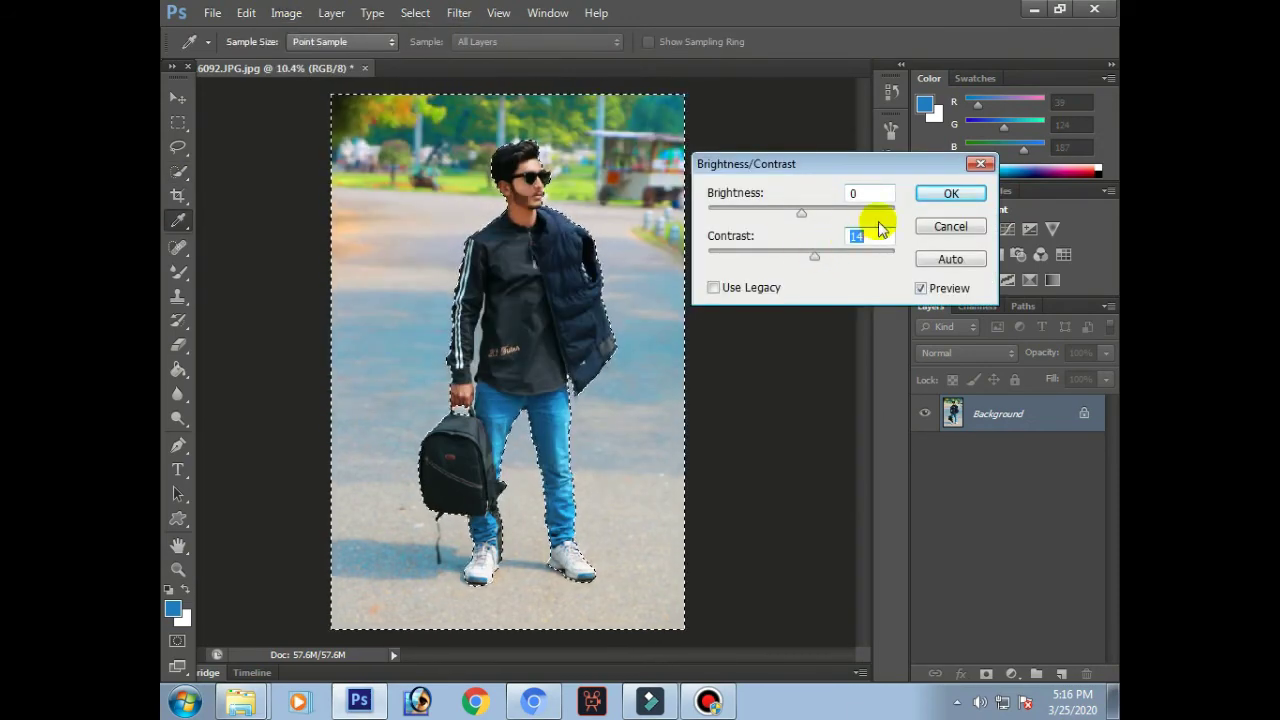
{"action": "left_click", "coordinate": [950, 193]}
- Switch to the Lasso tool and deselect the background
{"action": "right_click", "coordinate": [180, 148]}
{"action": "left_click", "coordinate": [243, 146]}
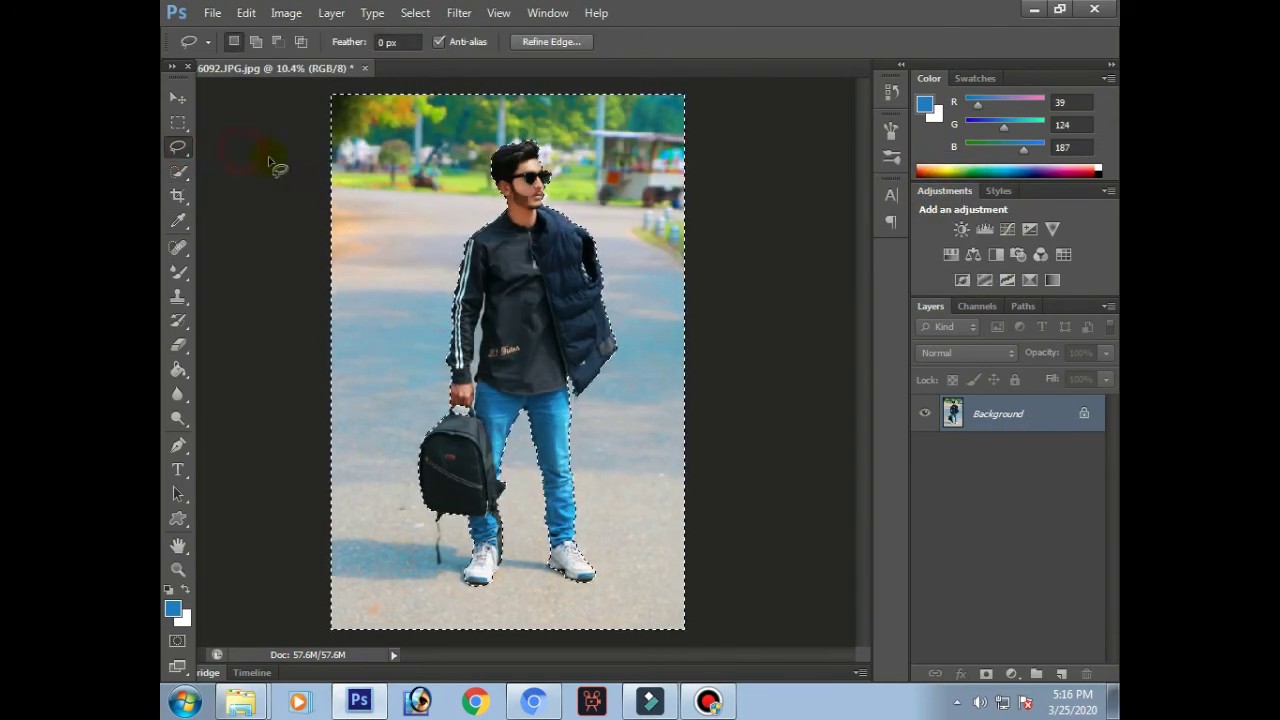
{"action": "key", "text": "ctrl+d"}
{"action": "scroll", "coordinate": [536, 168], "scroll_direction": "up", "scroll_amount": 4}
{"action": "scroll", "coordinate": [536, 168], "scroll_direction": "up", "scroll_amount": 12}
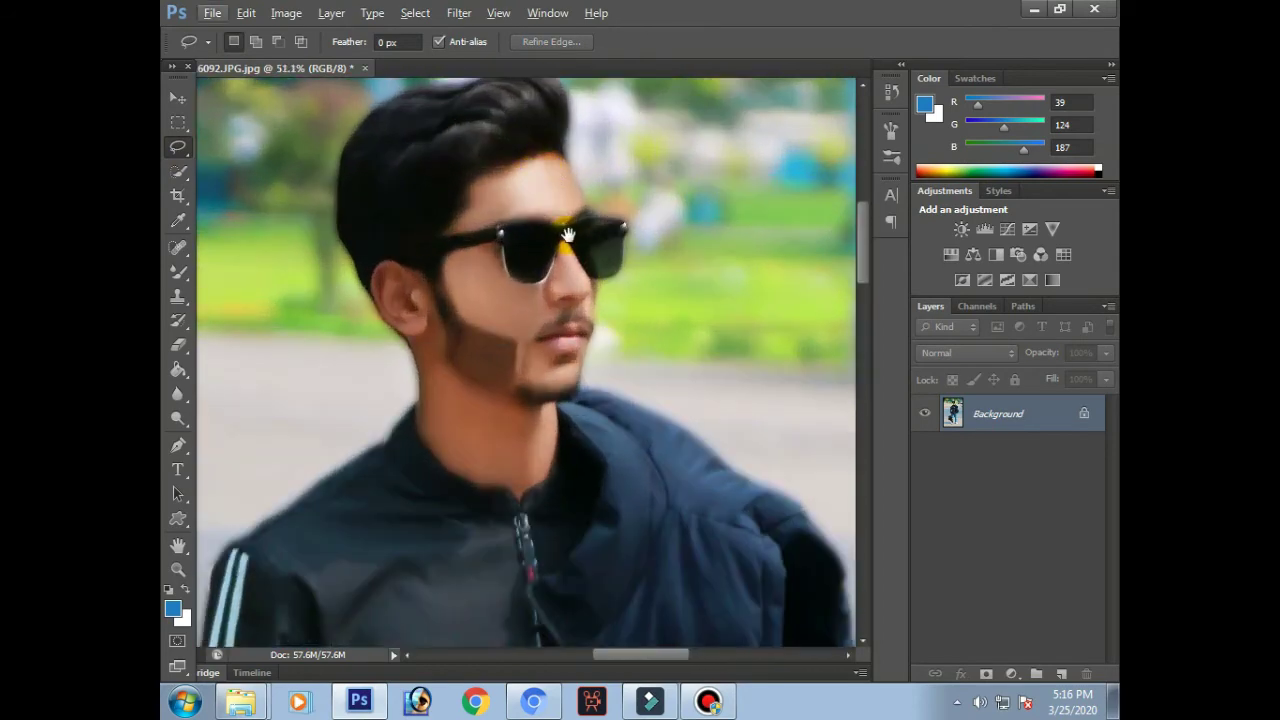
{"action": "left_click_drag", "start_coordinate": [566, 238], "coordinate": [603, 236]}
{"action": "key", "text": "ctrl+d"}
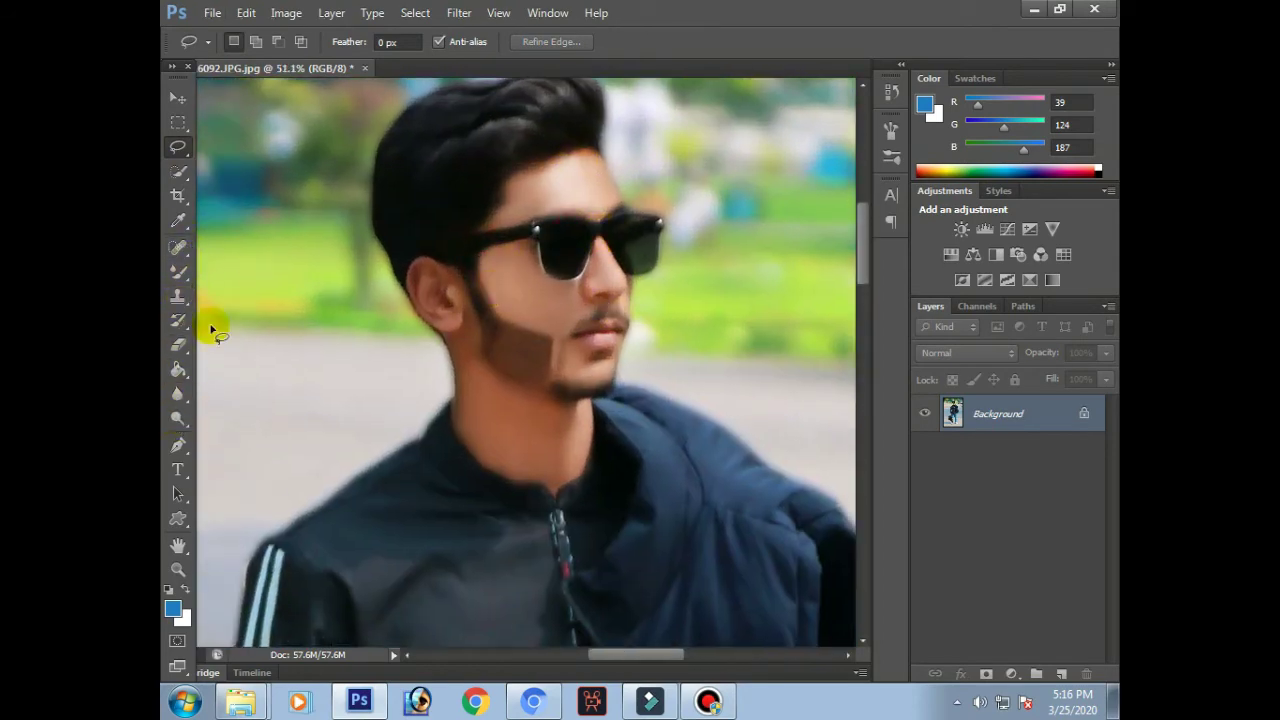
- Lighten the skin with Selective Color by setting Black to -22% in the Reds, comparing with the preview off
{"action": "left_click", "coordinate": [286, 12]}
{"action": "mouse_move", "coordinate": [329, 57]}
{"action": "left_click", "coordinate": [582, 341]}
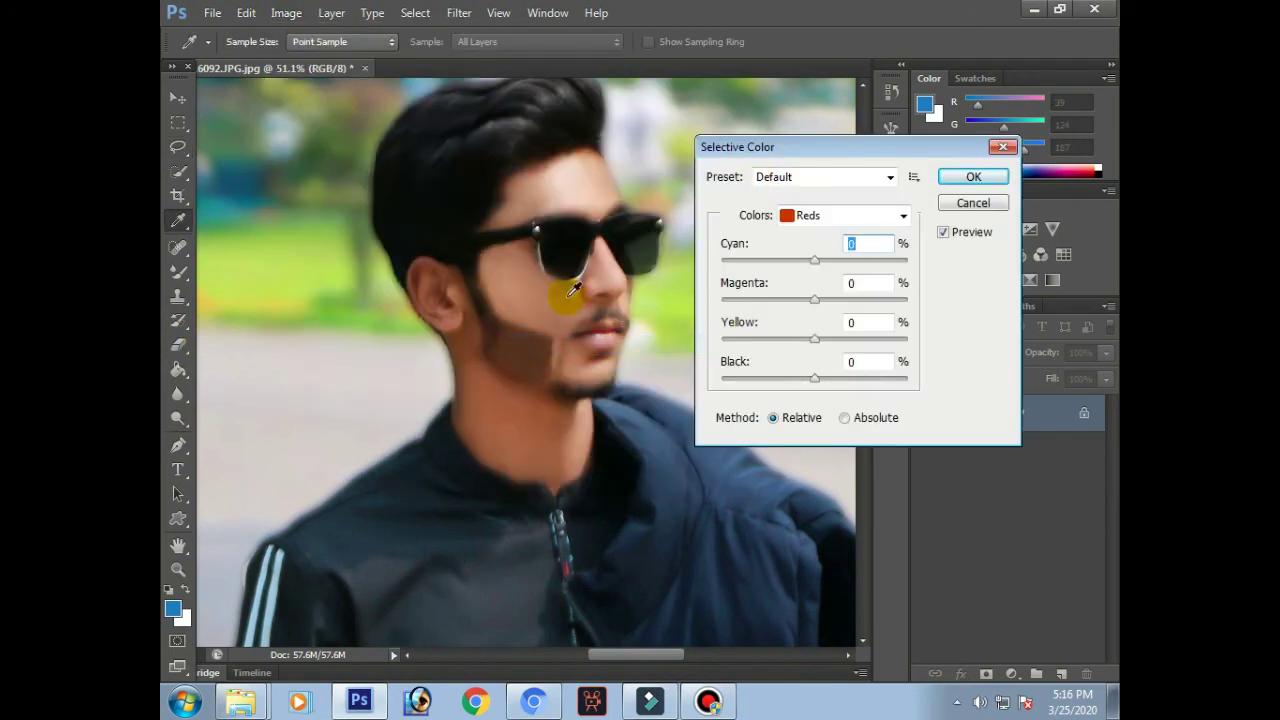
{"action": "mouse_move", "coordinate": [812, 378]}
{"action": "left_mouse_down"}
{"action": "mouse_move", "coordinate": [840, 378]}
{"action": "mouse_move", "coordinate": [800, 385]}
{"action": "left_mouse_up"}
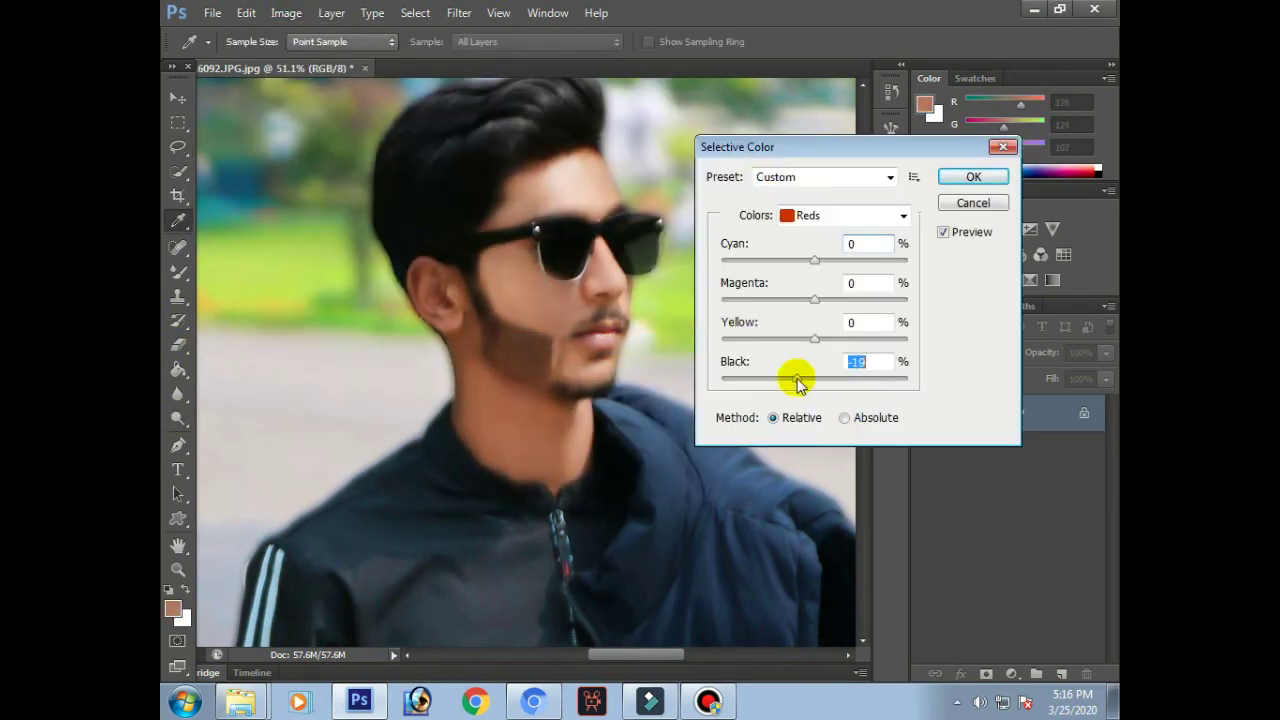
{"action": "left_click", "coordinate": [962, 231]}
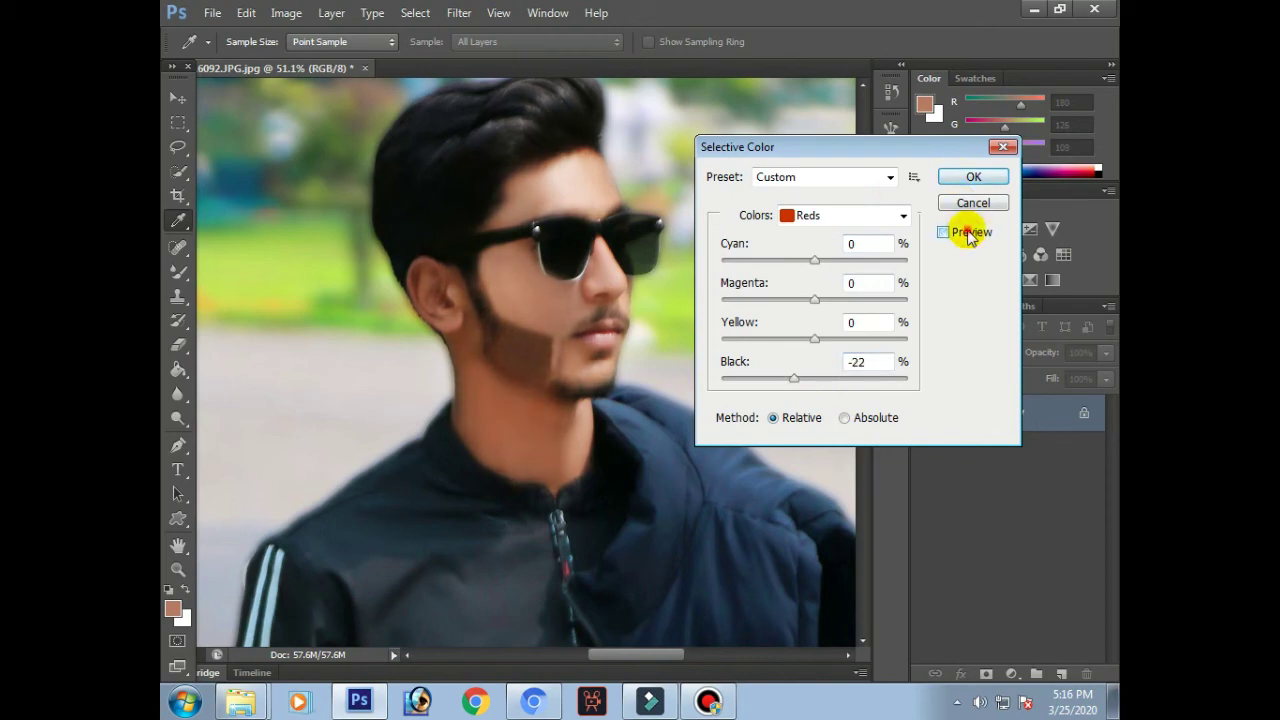
{"action": "left_click", "coordinate": [962, 231]}
{"action": "left_click", "coordinate": [973, 177]}
- Smooth the skin on the forehead and cheek with the Mixer Brush tool at size 60
{"action": "scroll", "coordinate": [545, 340], "scroll_direction": "down", "scroll_amount": 18}
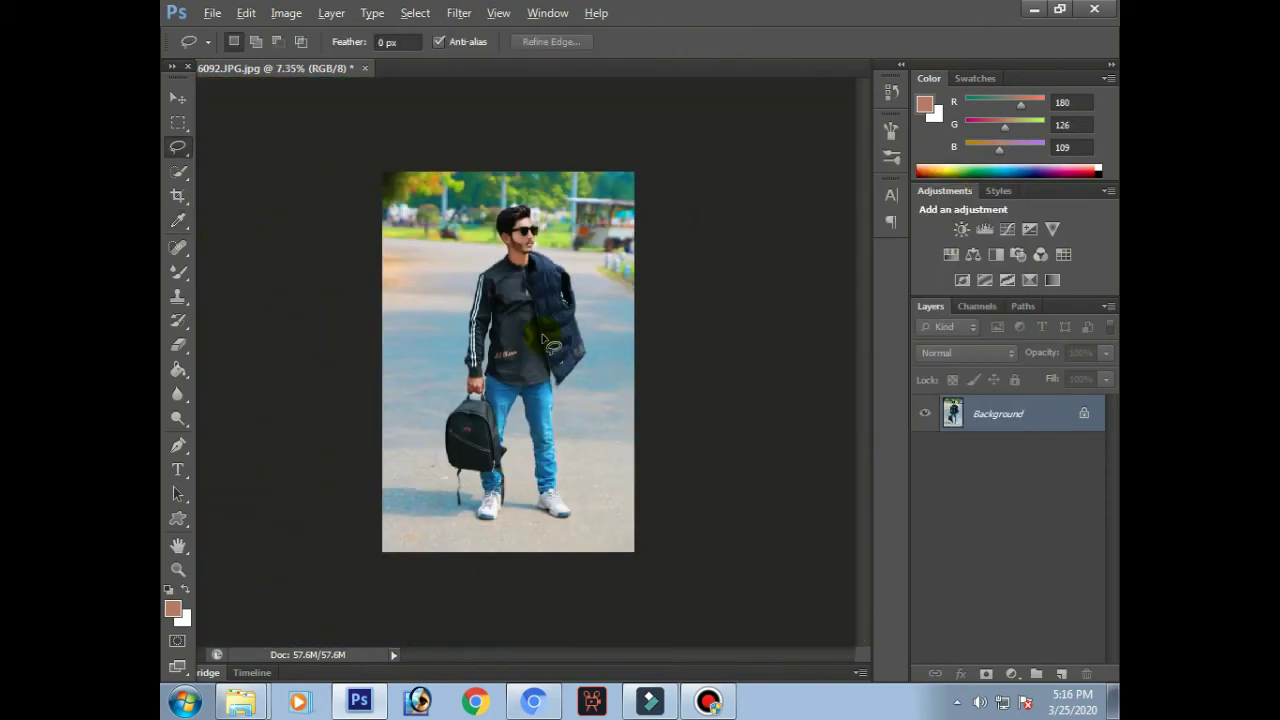
{"action": "scroll", "coordinate": [556, 238], "scroll_direction": "up", "scroll_amount": 7}
{"action": "scroll", "coordinate": [547, 153], "scroll_direction": "up", "scroll_amount": 5}
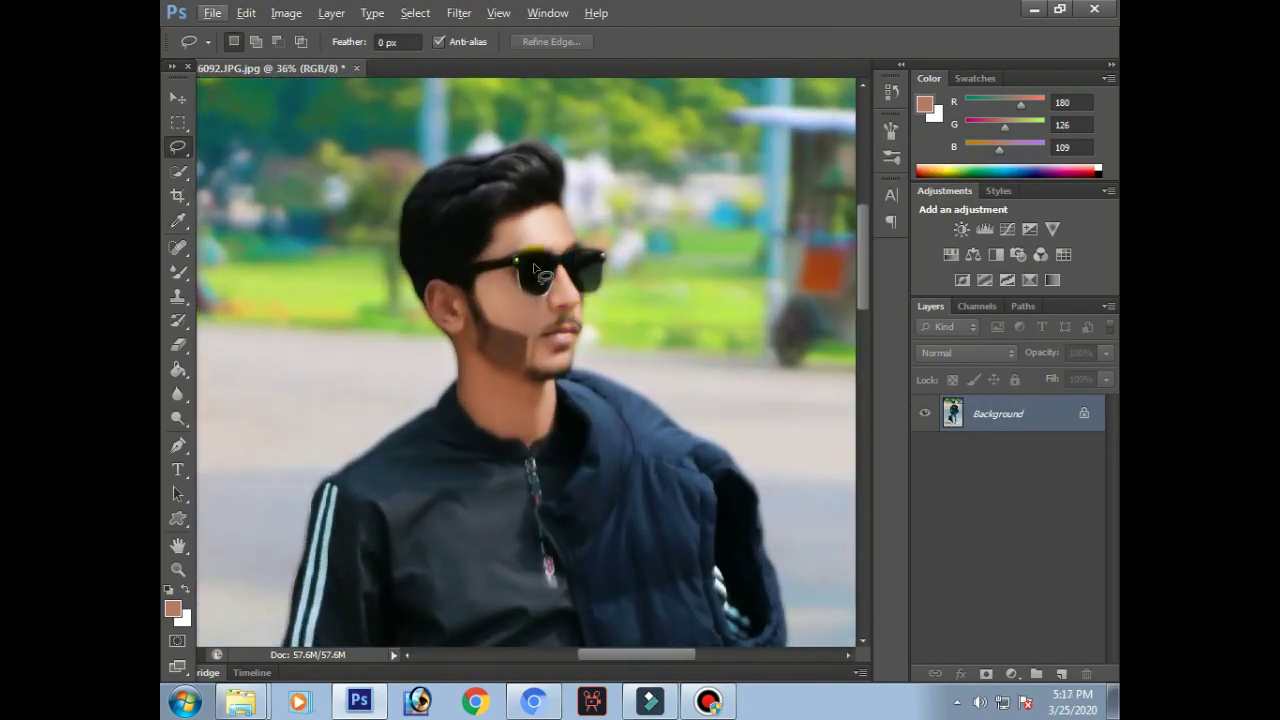
{"action": "left_click", "coordinate": [180, 273]}
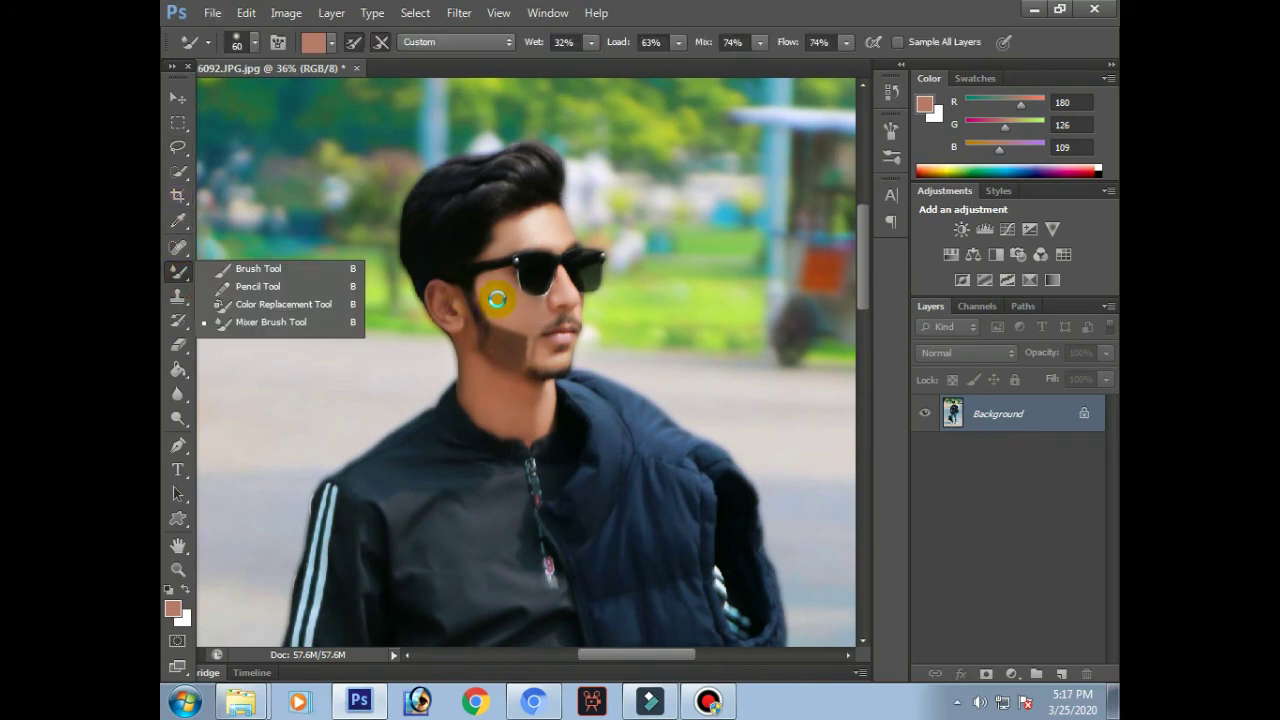
{"action": "left_click", "coordinate": [297, 320]}
{"action": "scroll", "coordinate": [450, 313], "scroll_direction": "up", "scroll_amount": 4}
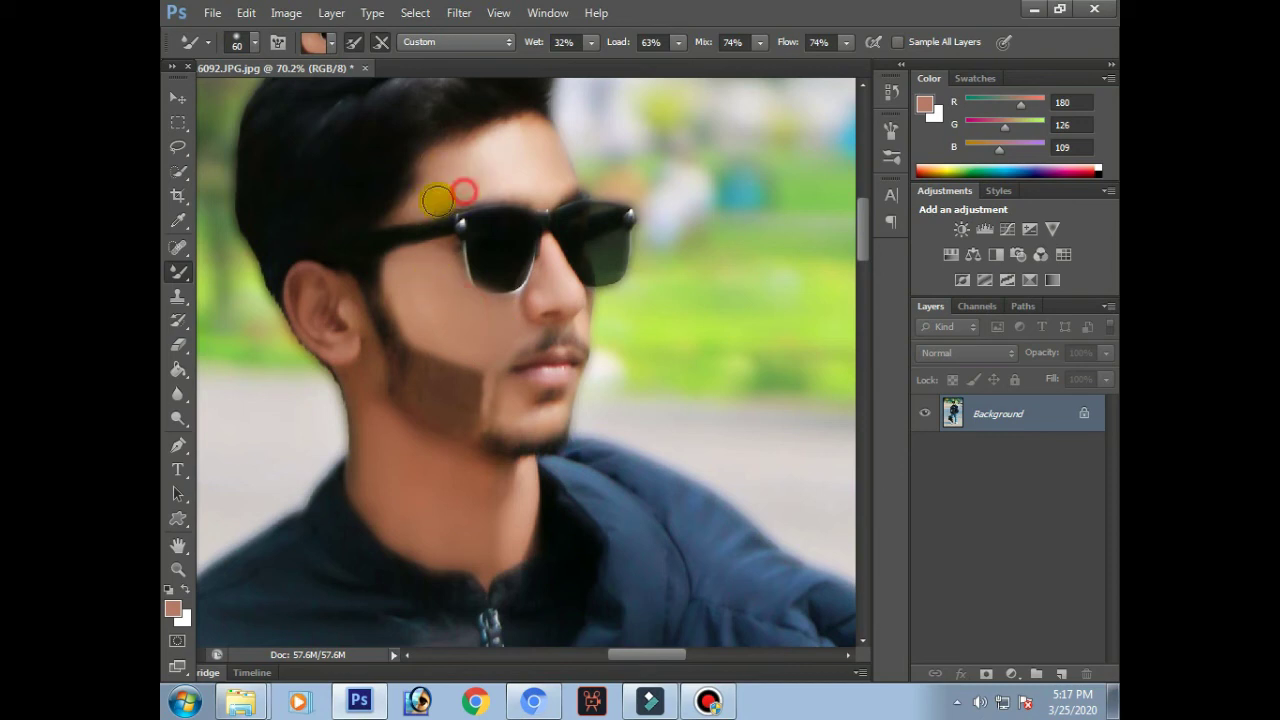
{"action": "left_click_drag", "start_coordinate": [437, 165], "coordinate": [491, 152]}
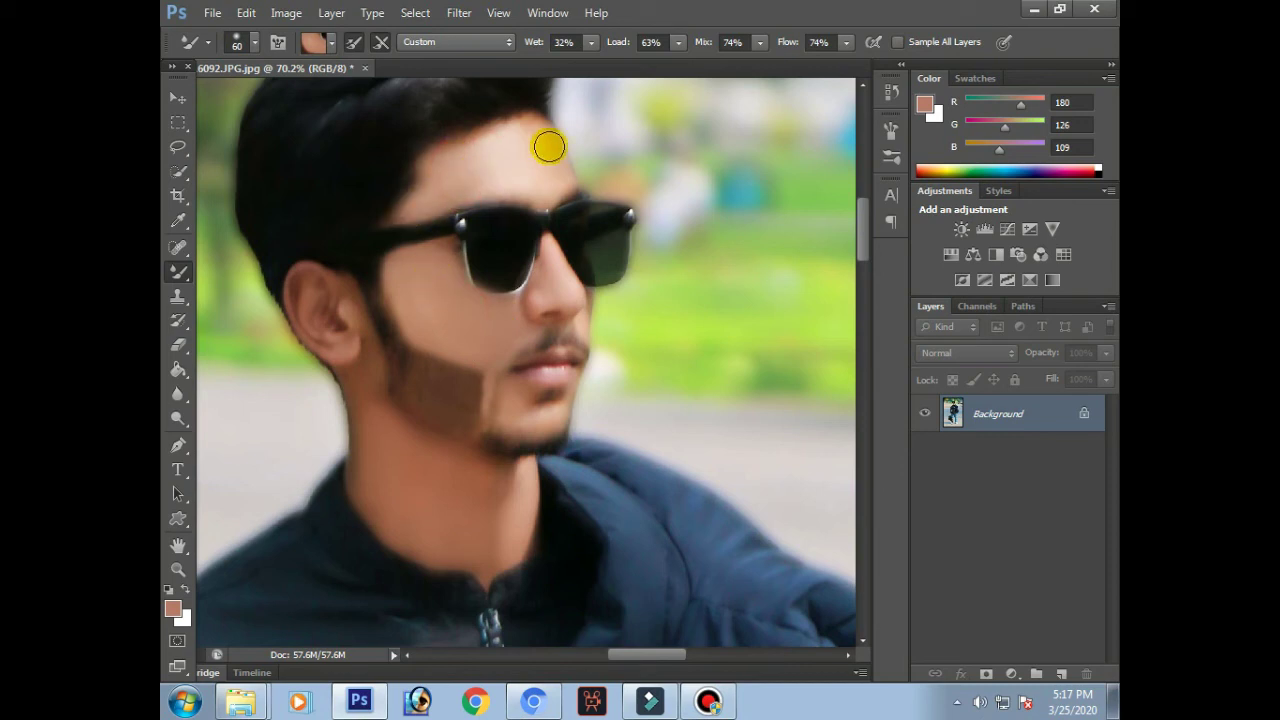
{"action": "scroll", "coordinate": [498, 342], "scroll_direction": "down", "scroll_amount": 1}
{"action": "left_click_drag", "start_coordinate": [424, 256], "coordinate": [446, 298]}
- Adjust the contrast of the whole photo with Brightness/Contrast
{"action": "scroll", "coordinate": [450, 479], "scroll_direction": "down", "scroll_amount": 8}
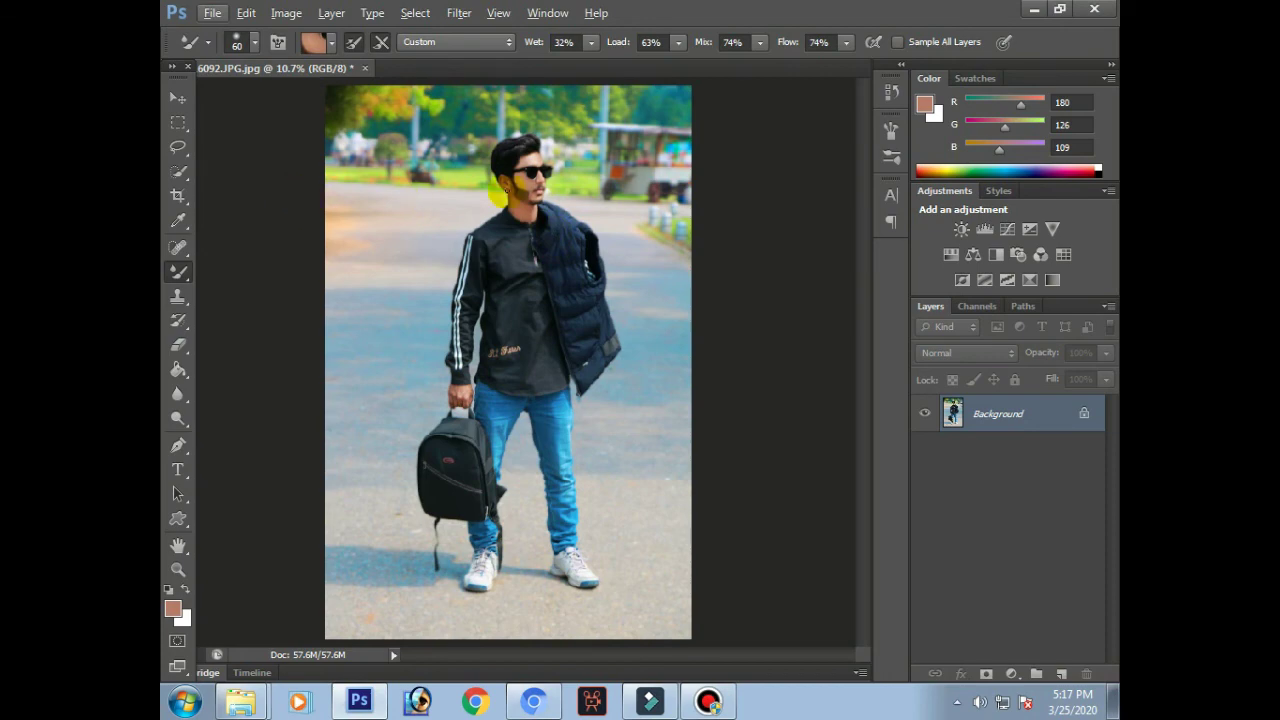
{"action": "left_click", "coordinate": [287, 12]}
{"action": "mouse_move", "coordinate": [323, 57]}
{"action": "left_click", "coordinate": [520, 57]}
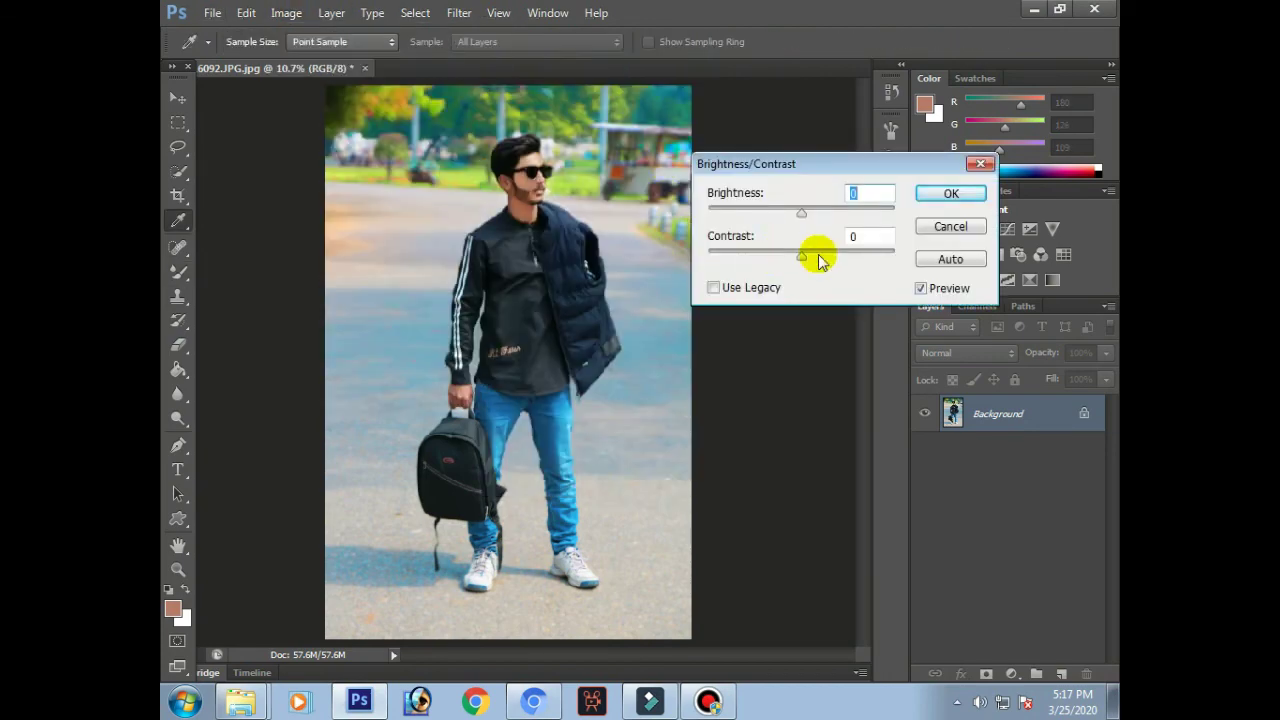
{"action": "left_click", "coordinate": [926, 196]}
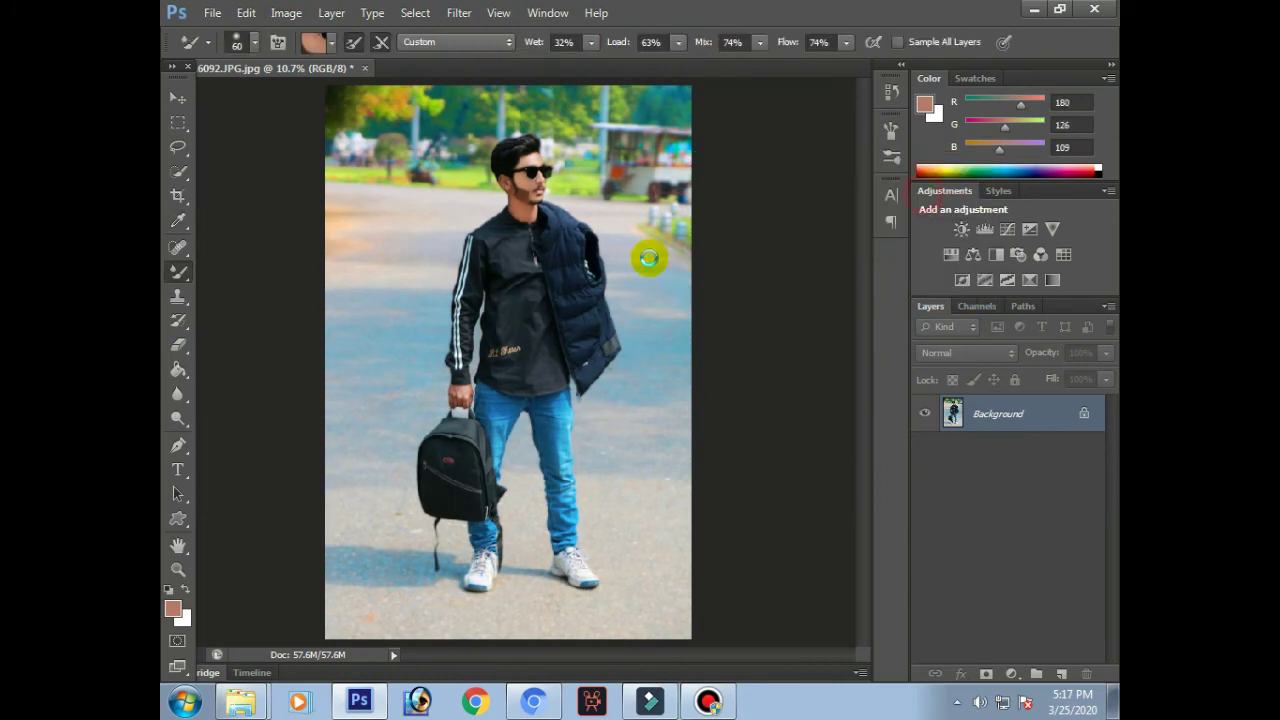
{"action": "left_click", "coordinate": [212, 10]}
{"action": "left_click", "coordinate": [214, 10]}
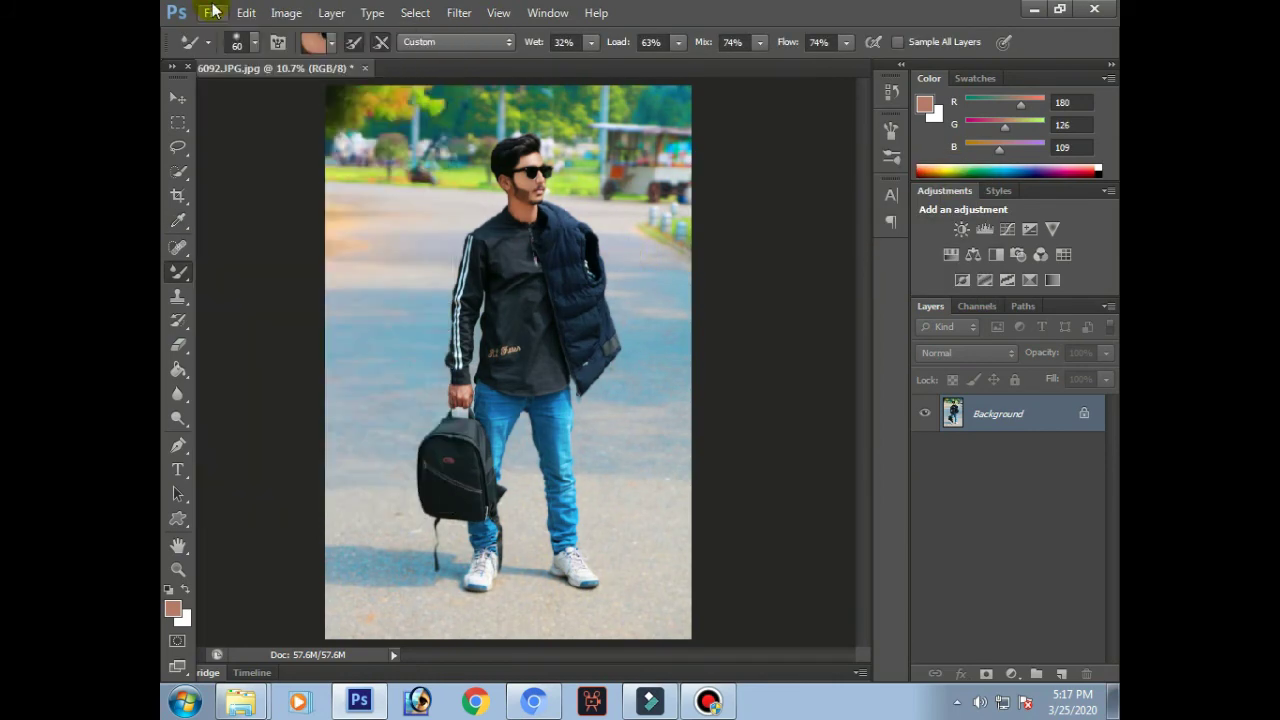
{"action": "mouse_move", "coordinate": [633, 10]}
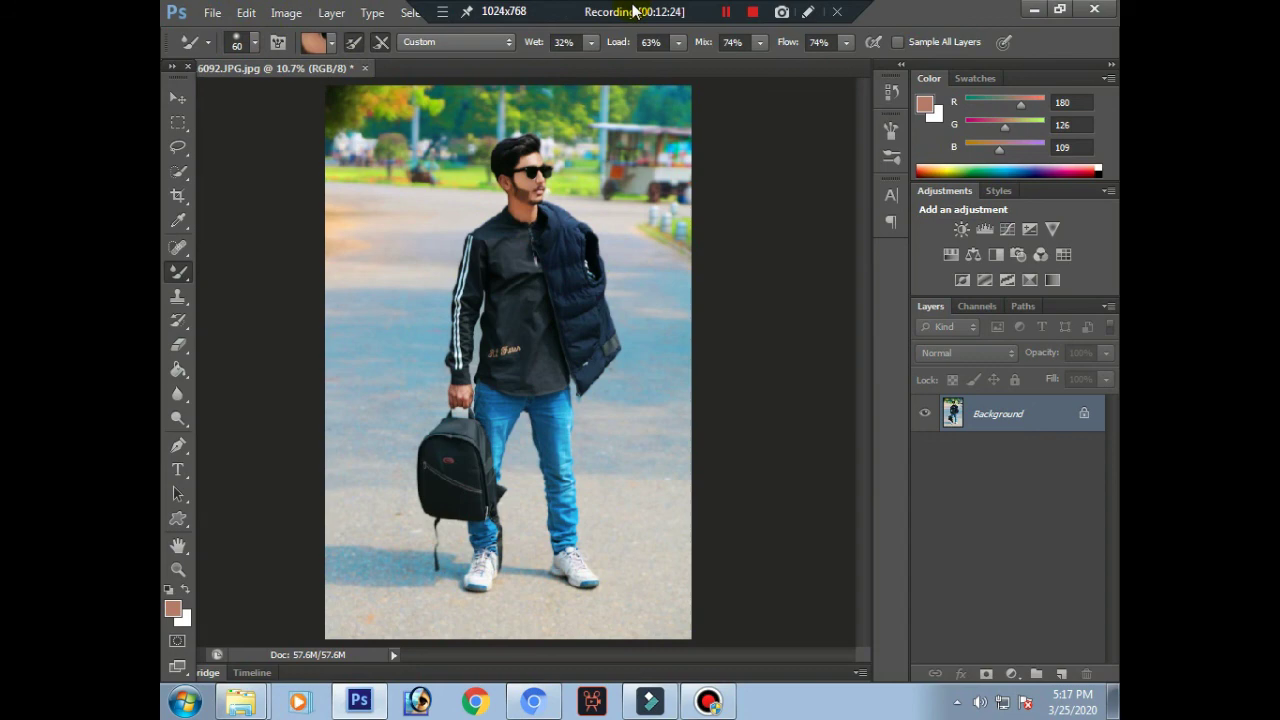
{"action": "left_click", "coordinate": [755, 12]}
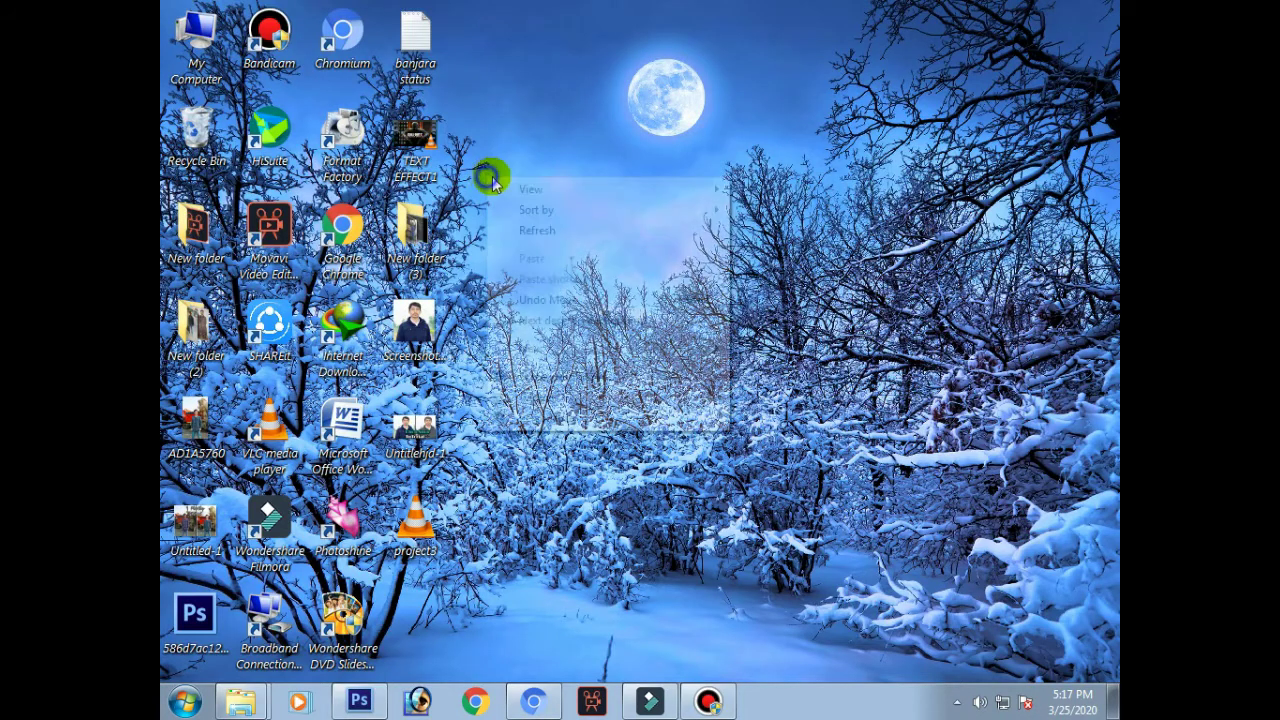
{"action": "left_click", "coordinate": [563, 214]}
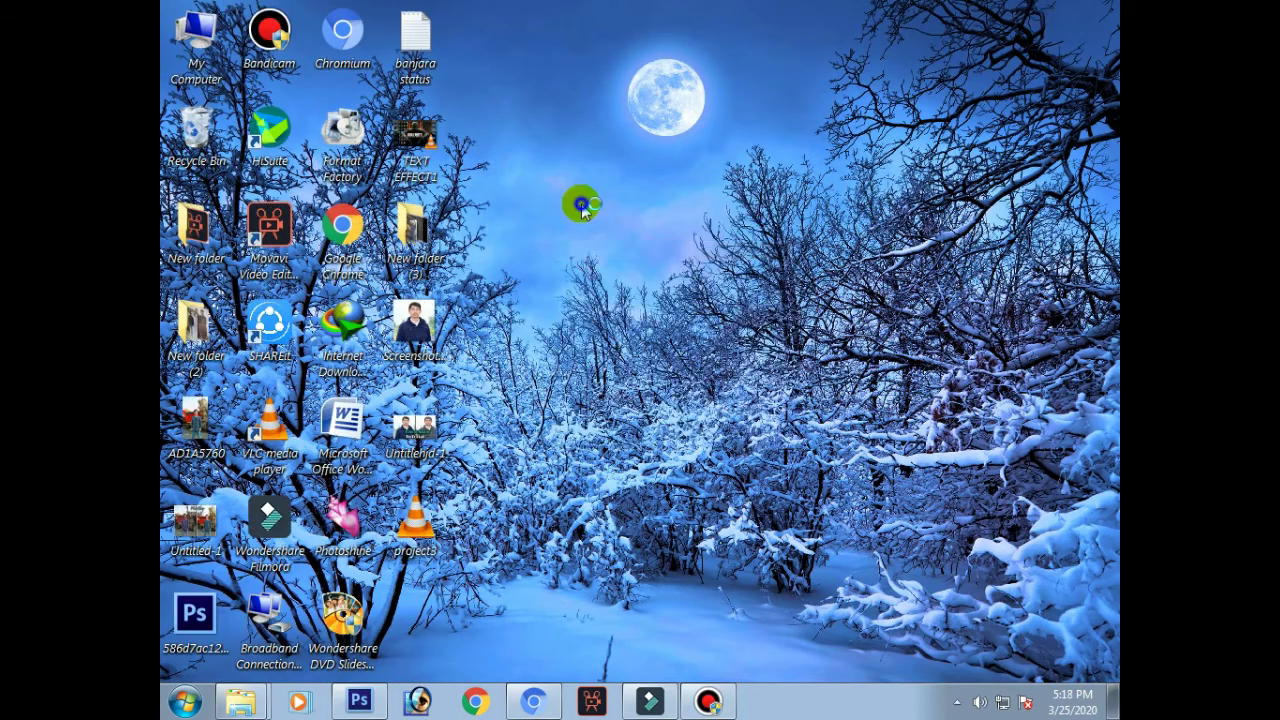
{"action": "right_click", "coordinate": [620, 240]}
{"action": "left_click", "coordinate": [677, 286]}
{"action": "mouse_move", "coordinate": [640, 8]}
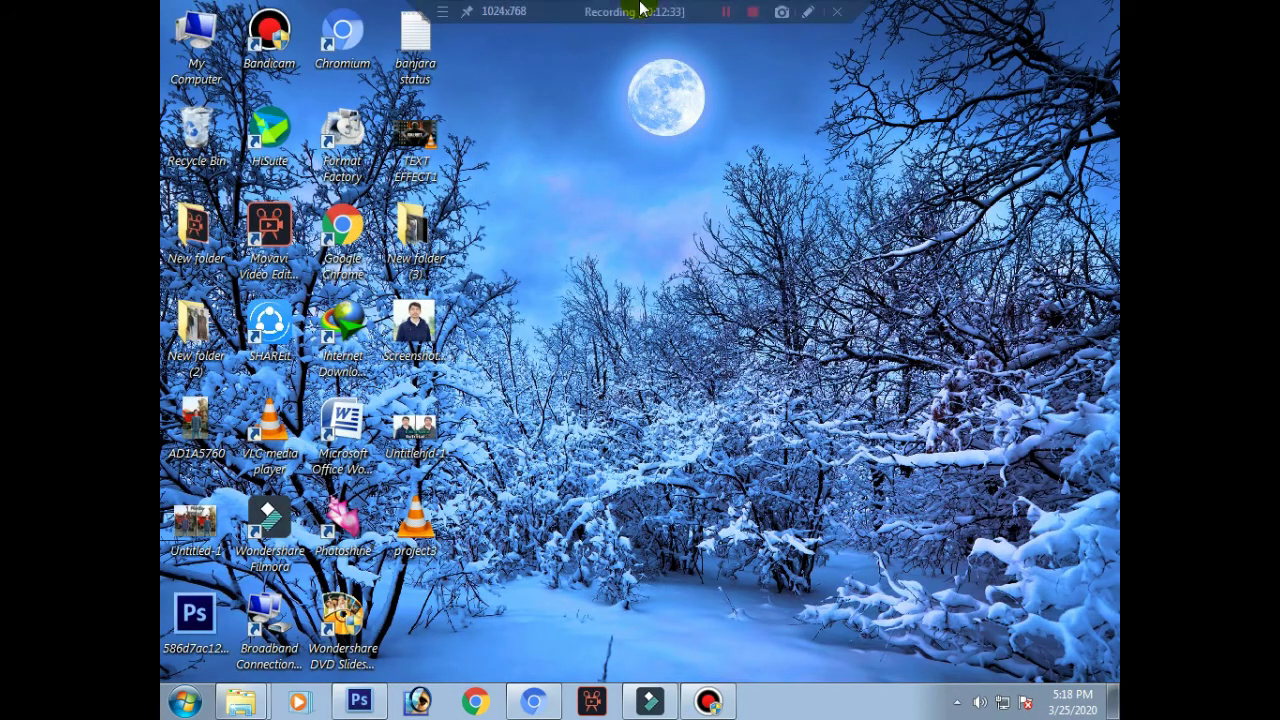